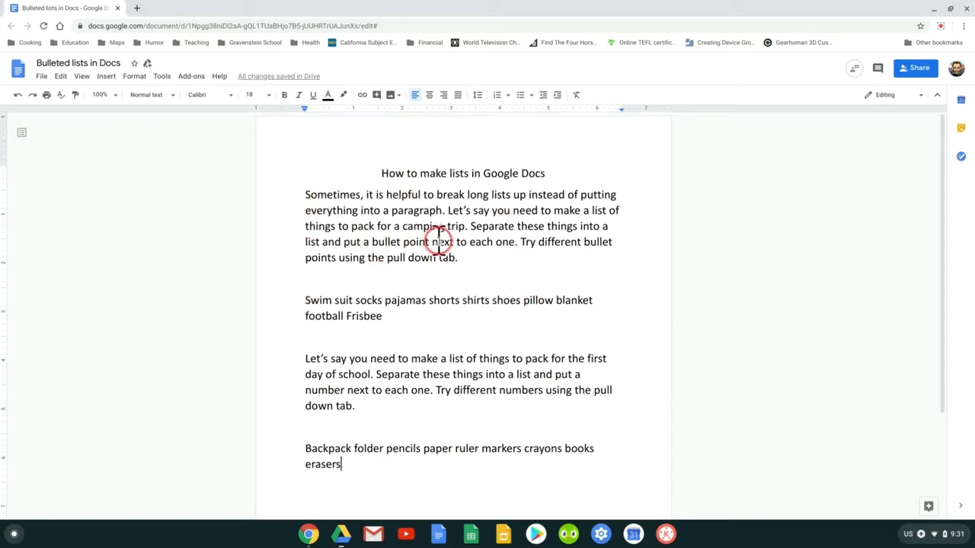
- Search the web for "google drive" in a new browser tab and go to the personal Google Drive
left_click(138, 8)
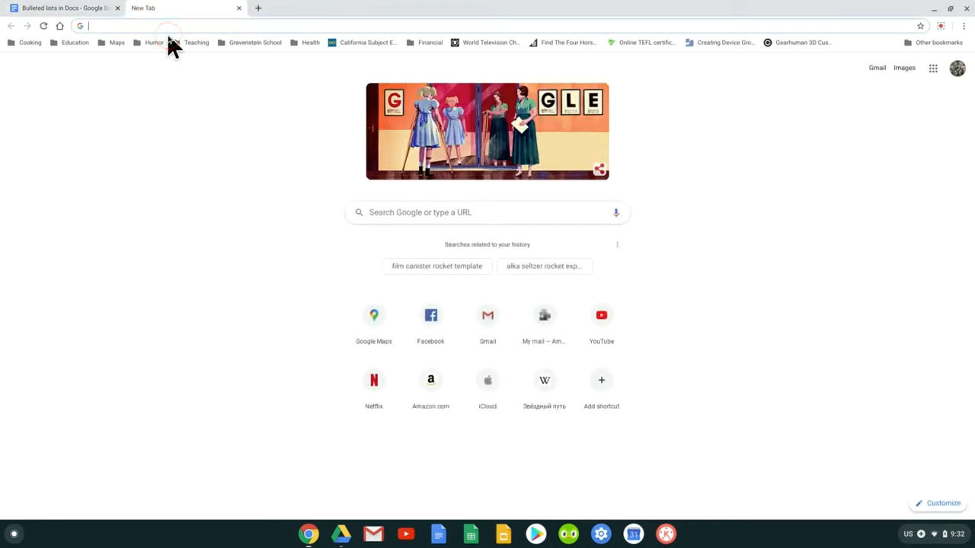
type("google drive")
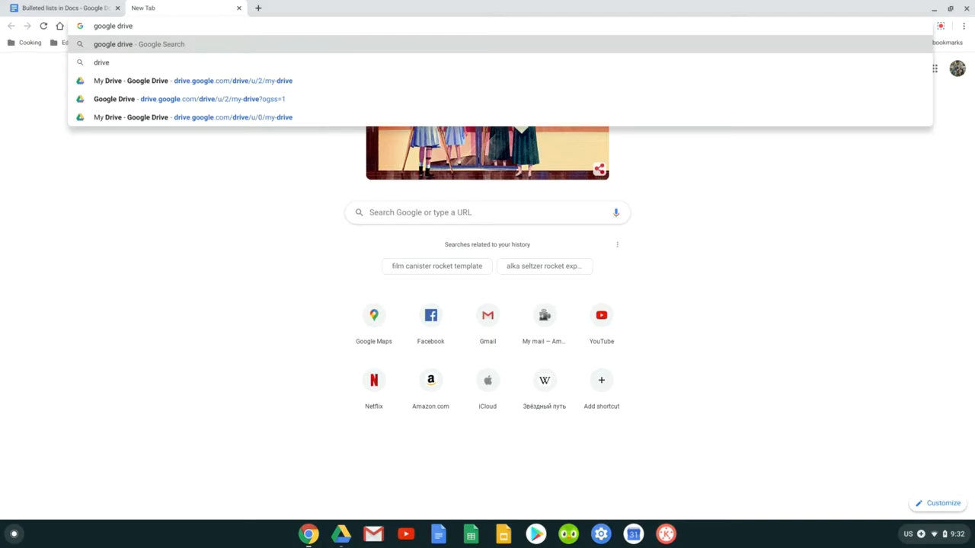
key("Return")
left_click(185, 159)
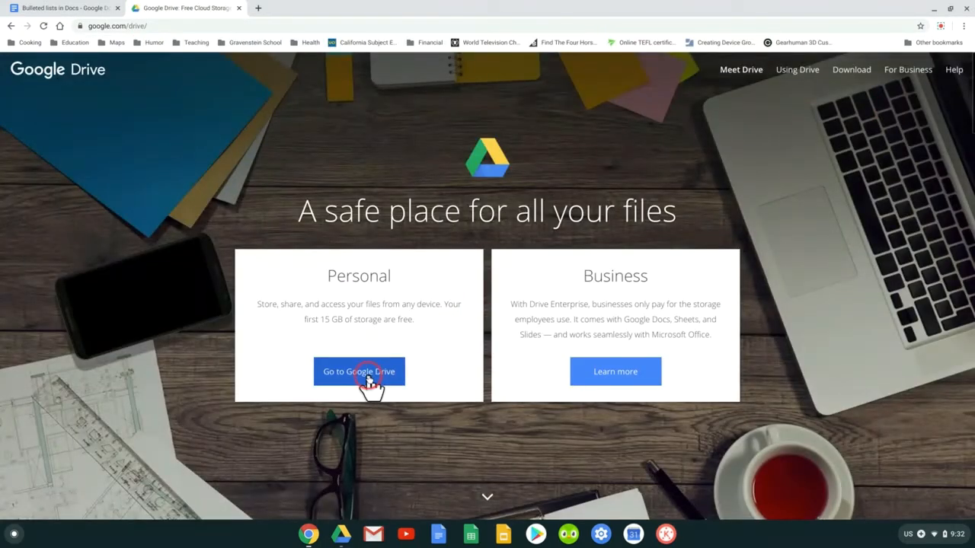
left_click(368, 377)
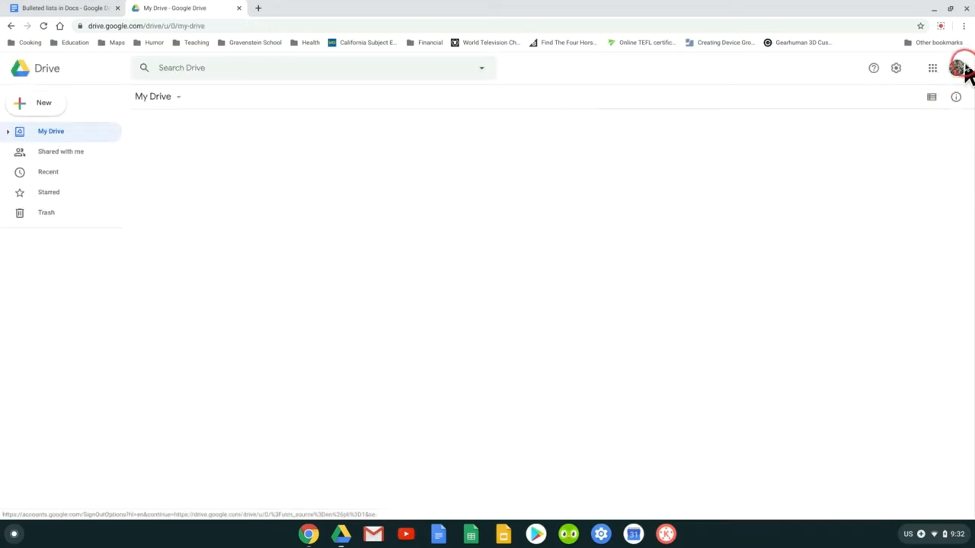
- Switch Drive to the school account with the grav.k12.ca.us address and show the files shared with it
left_click(958, 68)
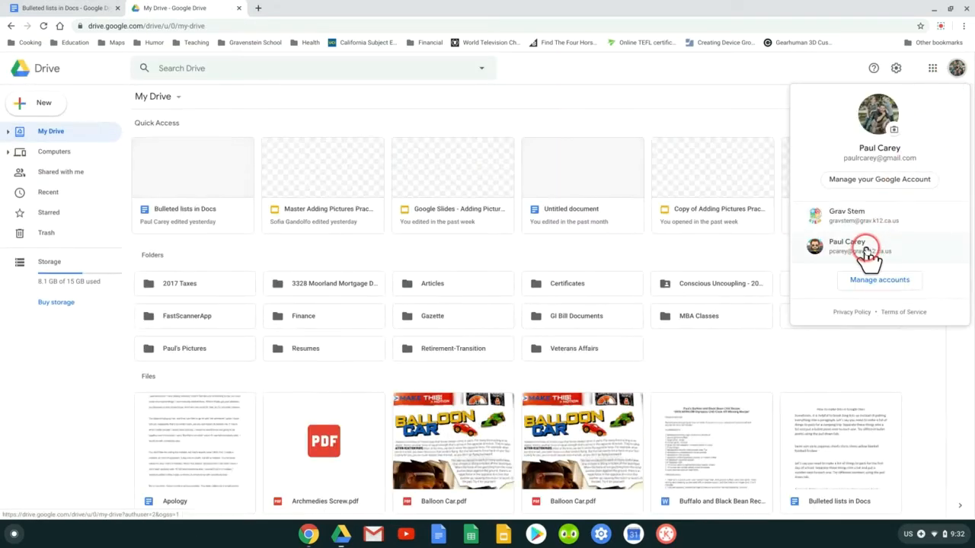
left_click(868, 251)
left_click(296, 15)
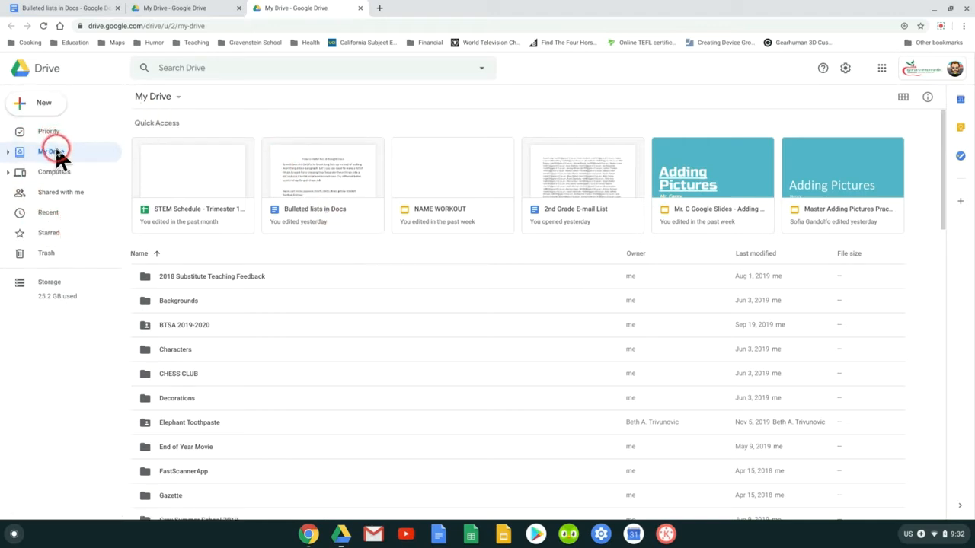
left_click(60, 195)
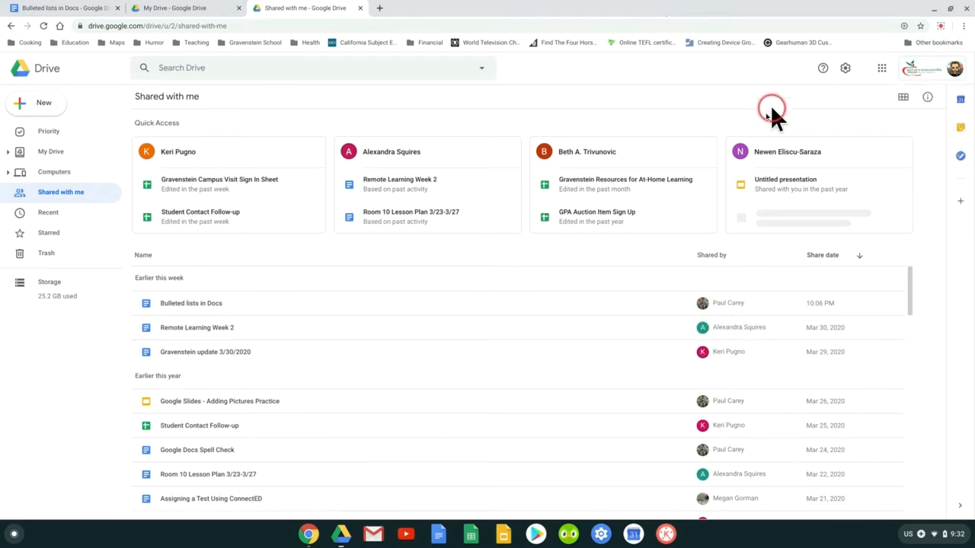
- Return to the "Bulleted lists in Docs" document and make a copy named "Mr. C Bulleted lists in Docs" in My Drive
left_click(70, 9)
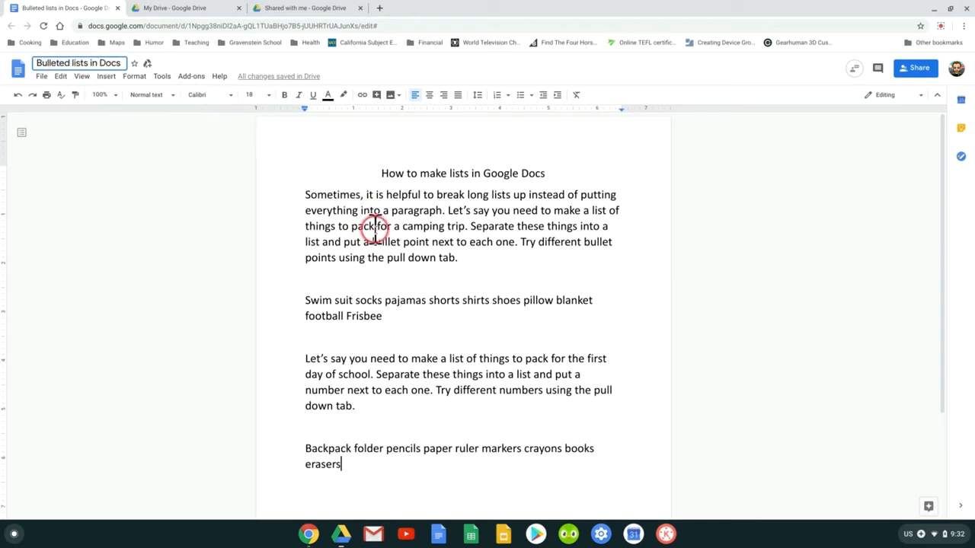
left_click(426, 242)
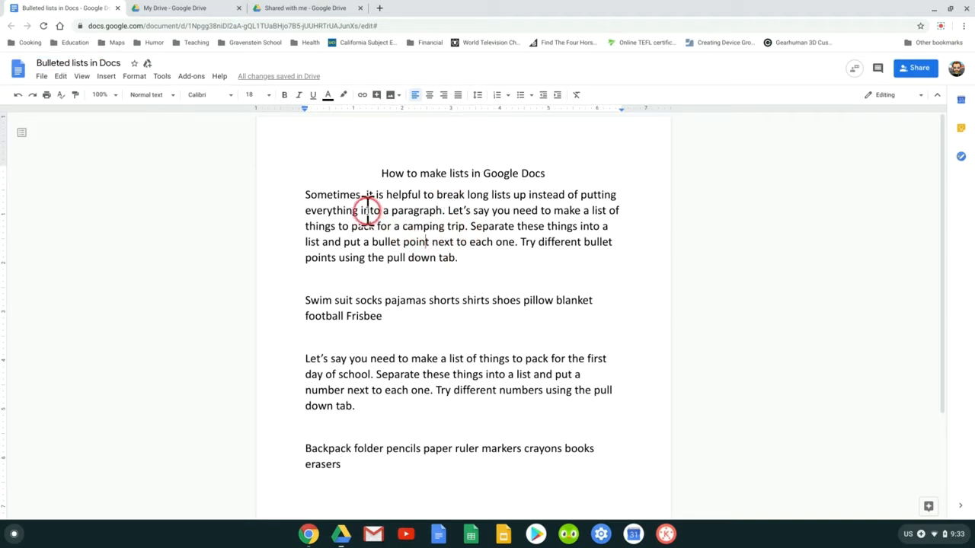
left_click(42, 77)
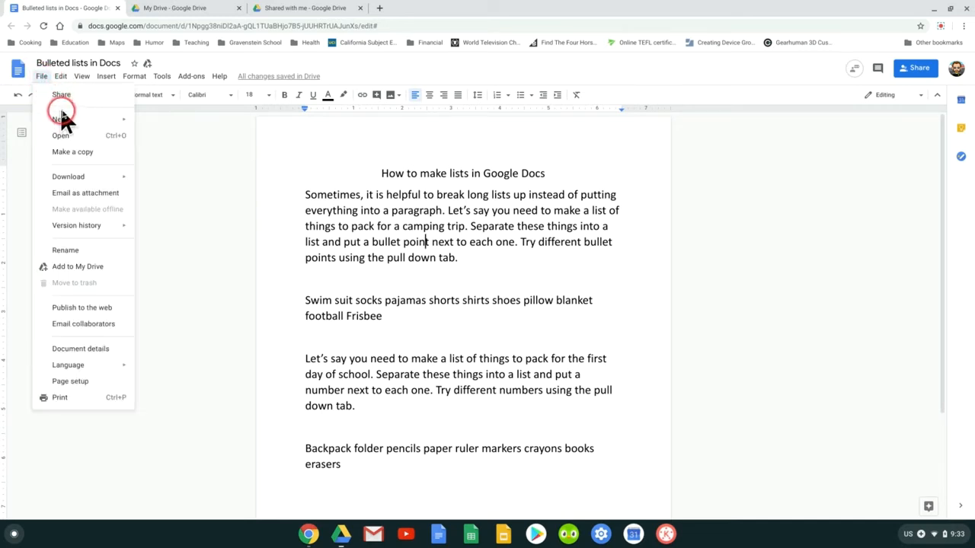
left_click(67, 156)
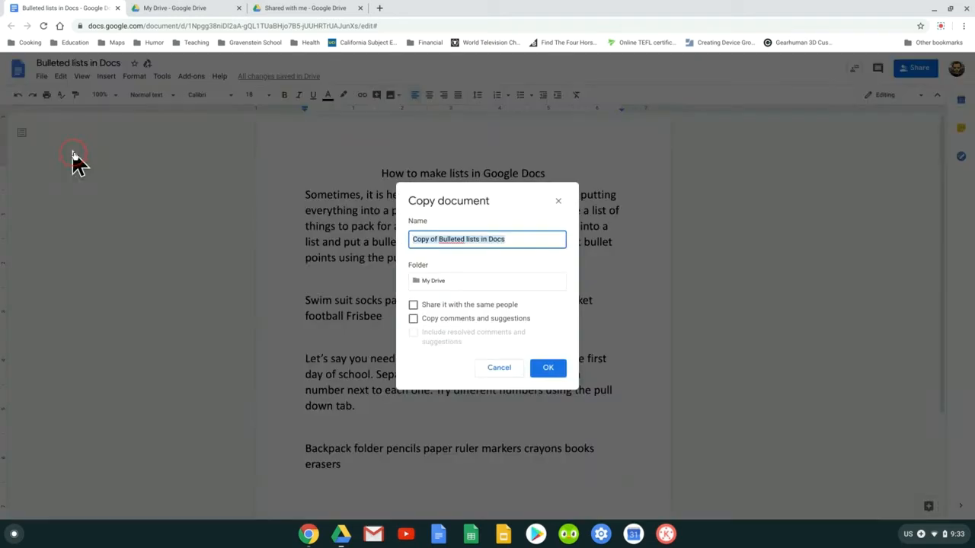
left_click(454, 241)
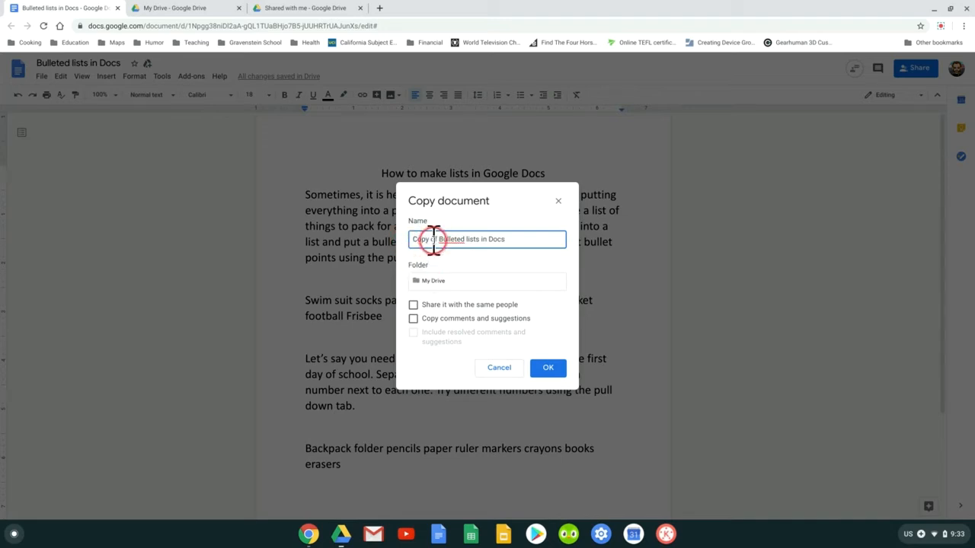
left_click_drag(439, 239, 416, 242)
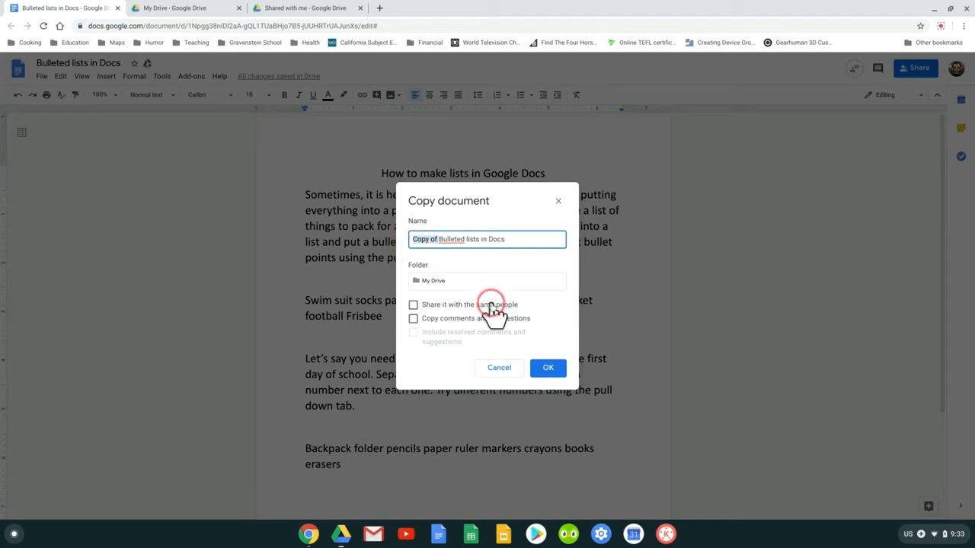
key("BackSpace")
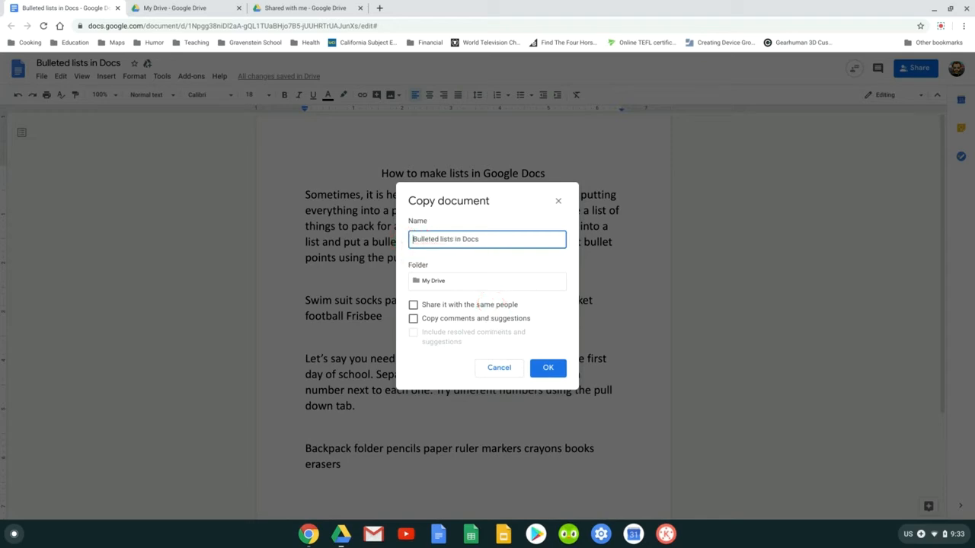
key("ctrl+z")
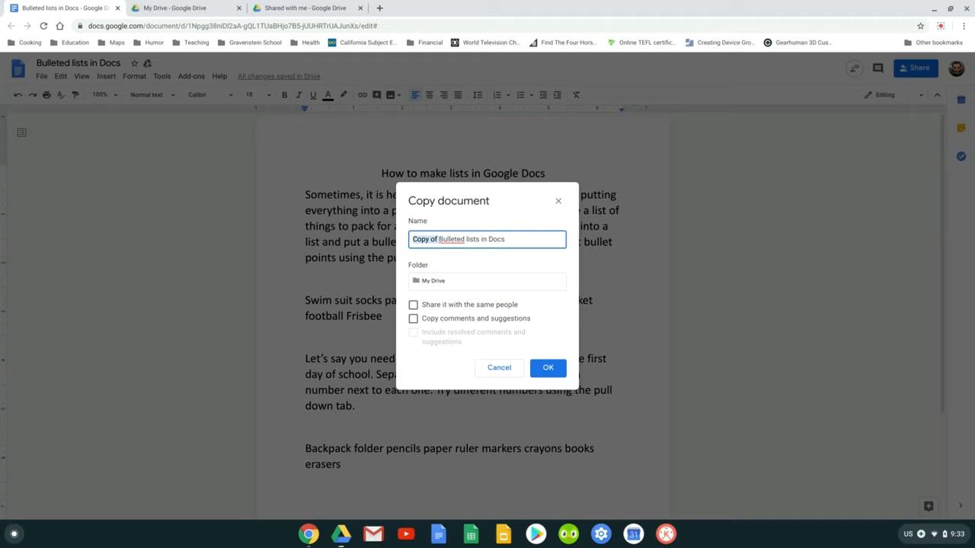
key("BackSpace")
type("Mr. C")
left_click(548, 368)
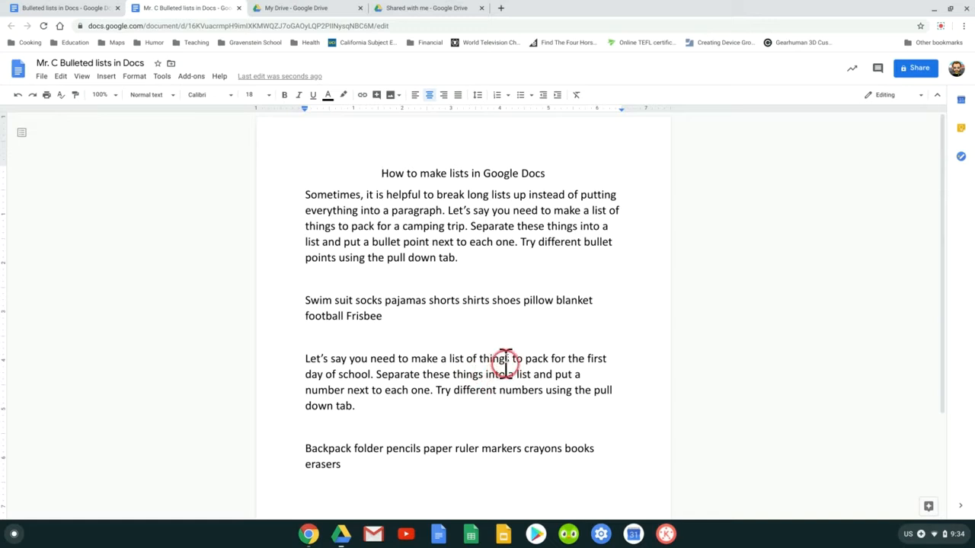
- Examine the camping-trip instruction paragraph and the line of camping items below it
left_click(431, 243)
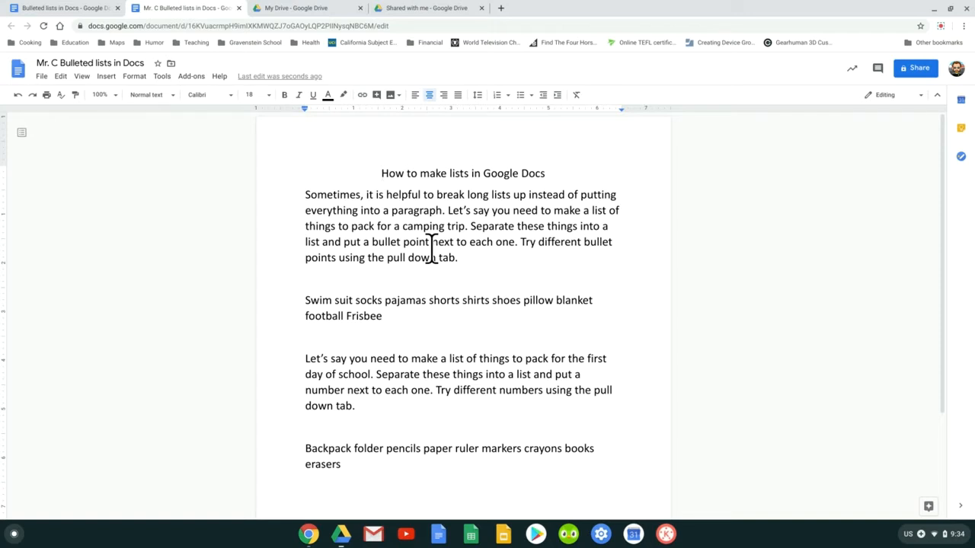
left_click_drag(304, 190, 470, 257)
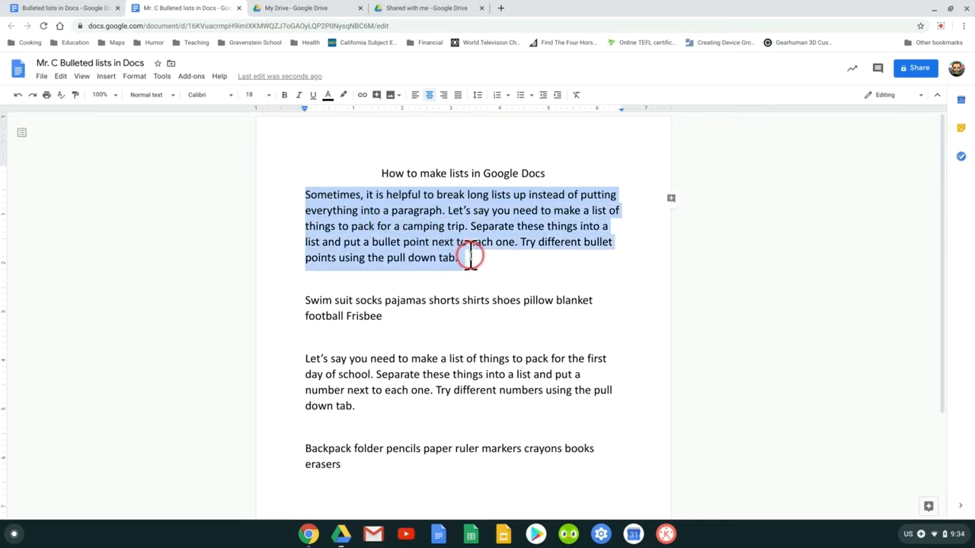
left_click(442, 259)
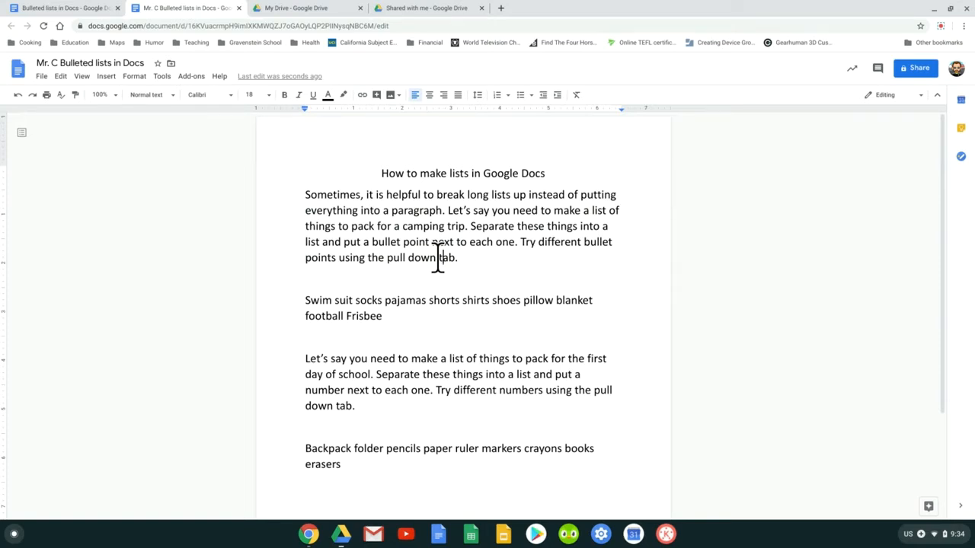
left_click_drag(306, 194, 462, 259)
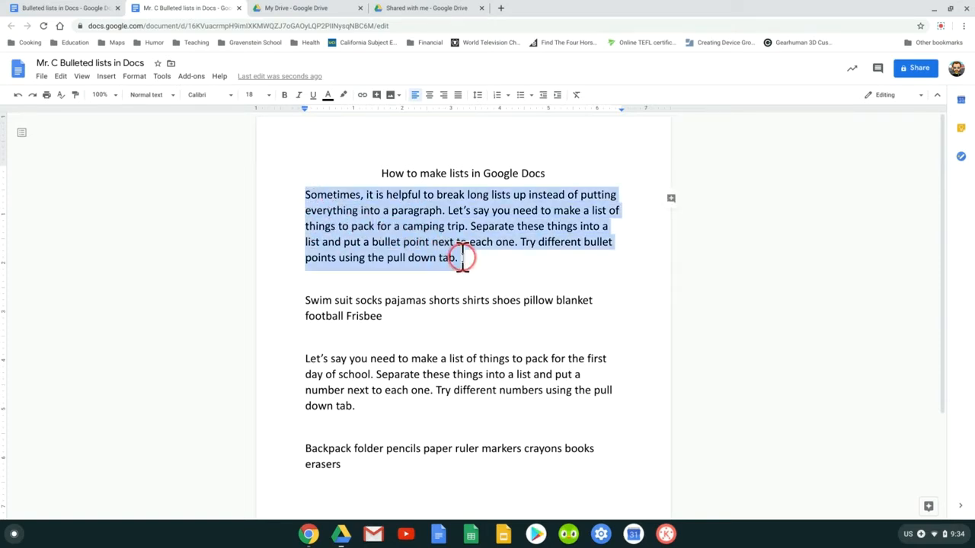
left_click(433, 258)
left_click_drag(304, 301, 394, 321)
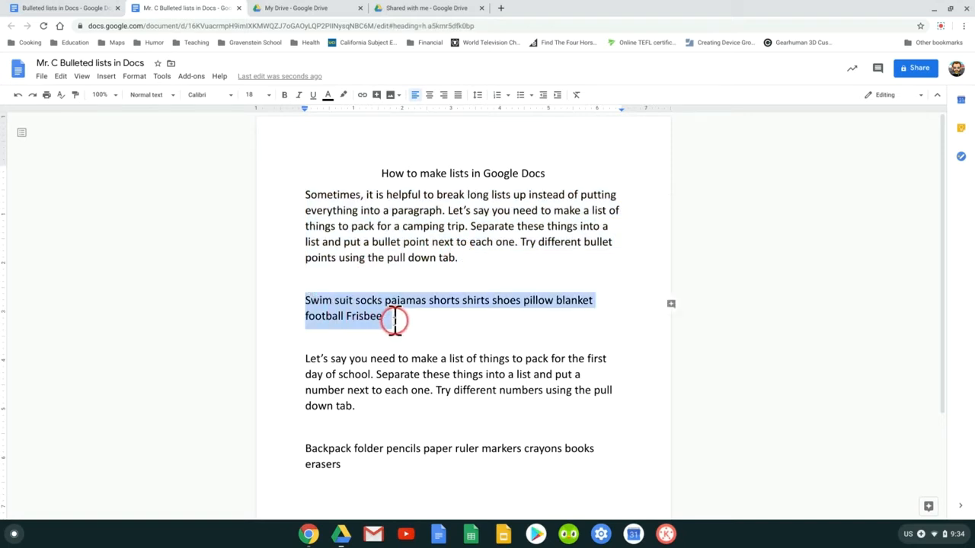
left_click(388, 311)
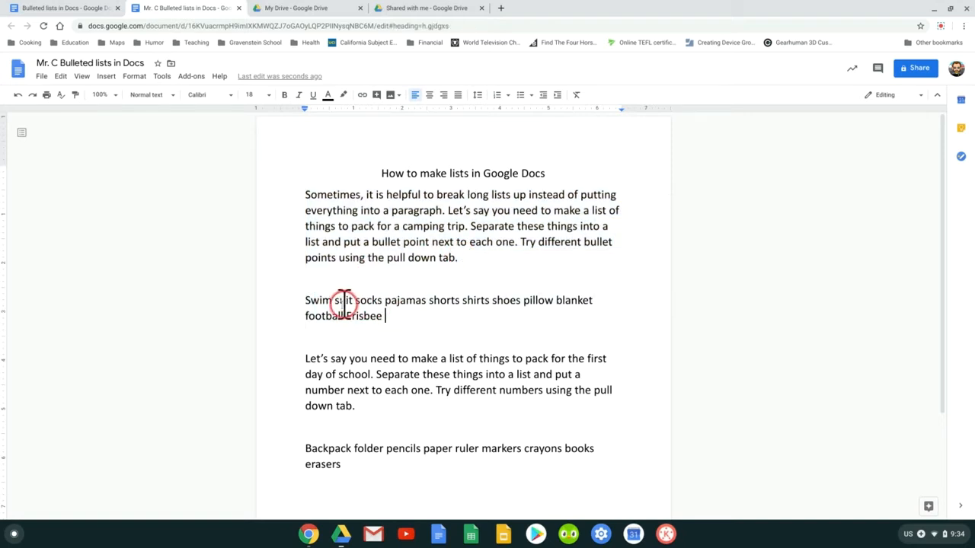
left_click_drag(305, 300, 421, 347)
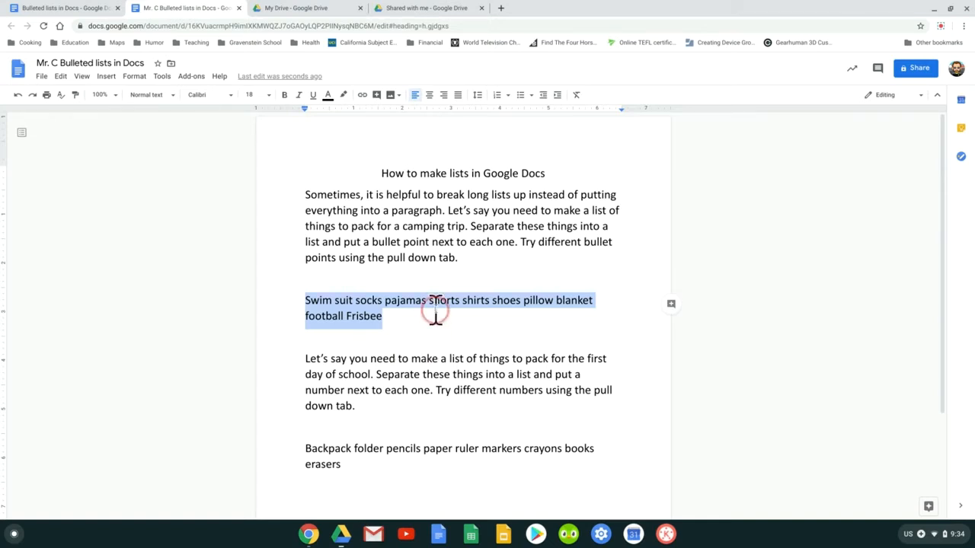
left_click(421, 276)
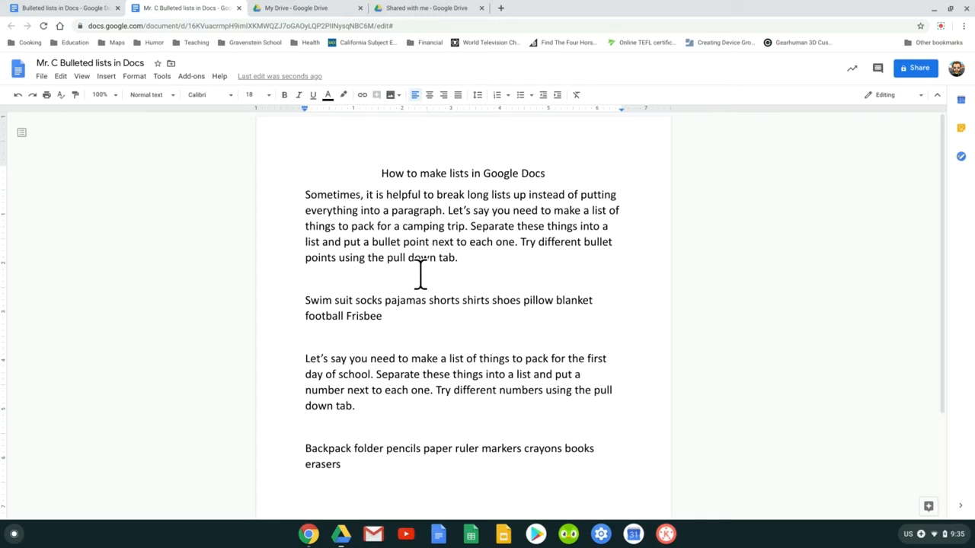
left_click(426, 273)
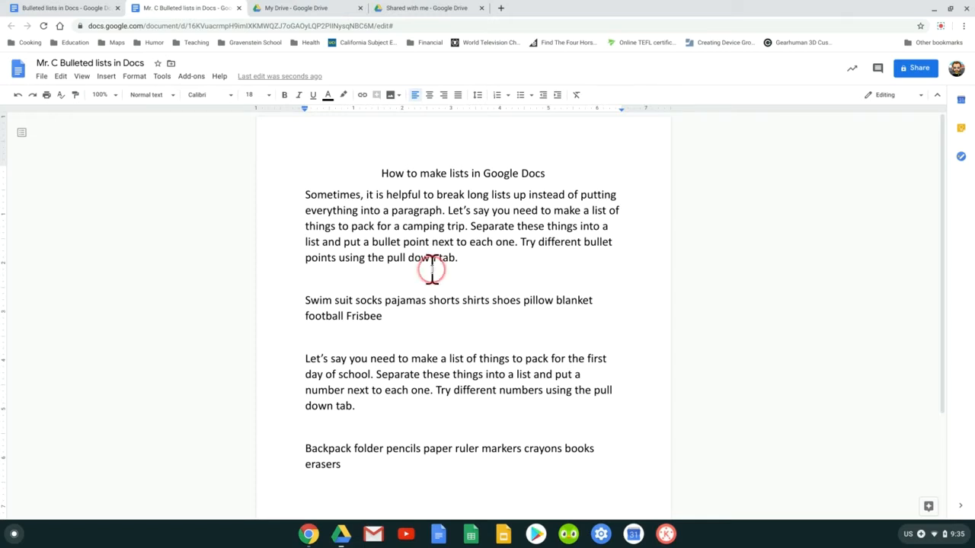
left_click(438, 195)
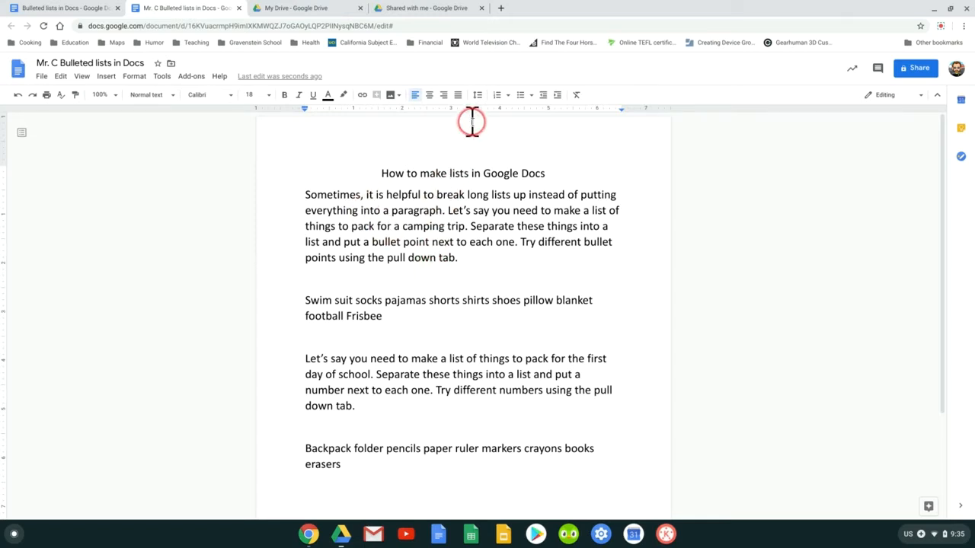
- Look through the available numbered list and bulleted list styles without applying one
left_click(508, 100)
left_click(508, 97)
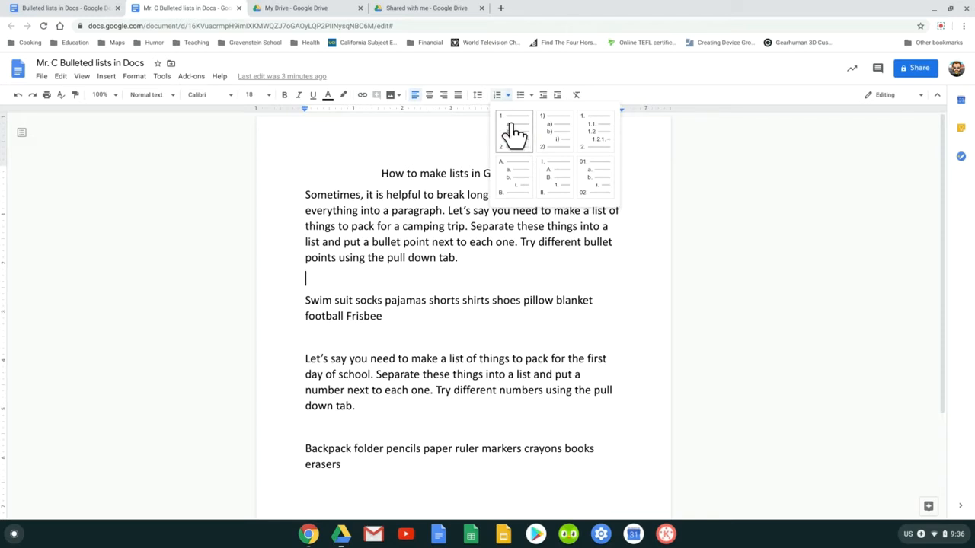
left_click(702, 78)
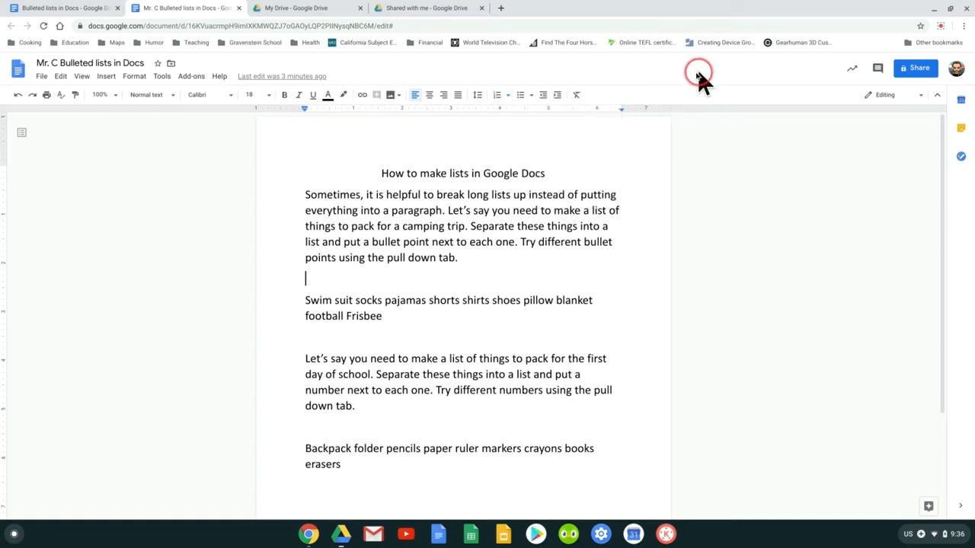
left_click(522, 97)
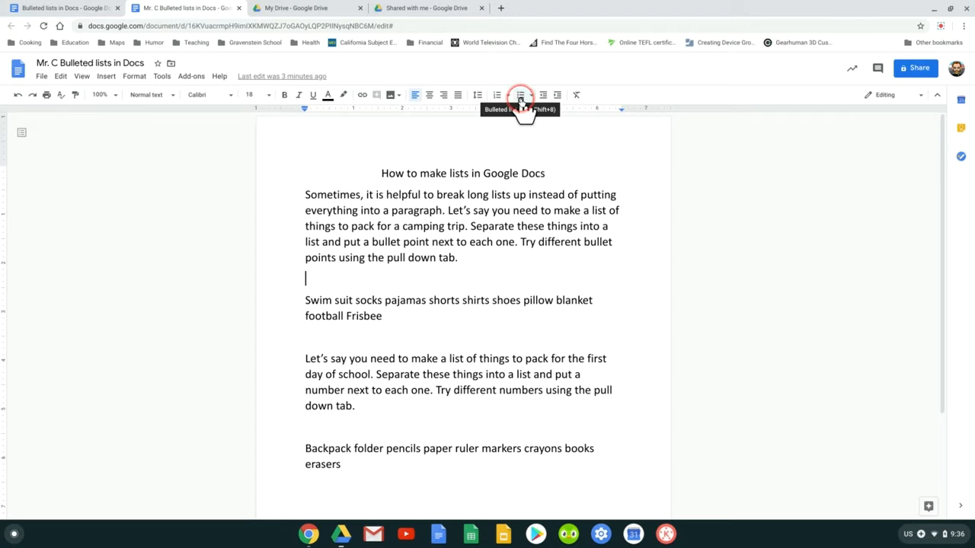
left_click(932, 28)
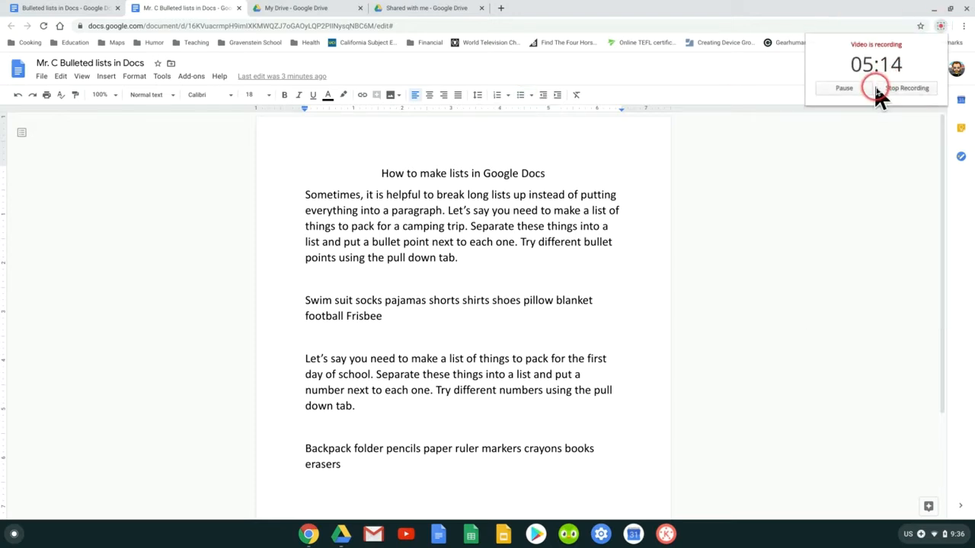
left_click(736, 77)
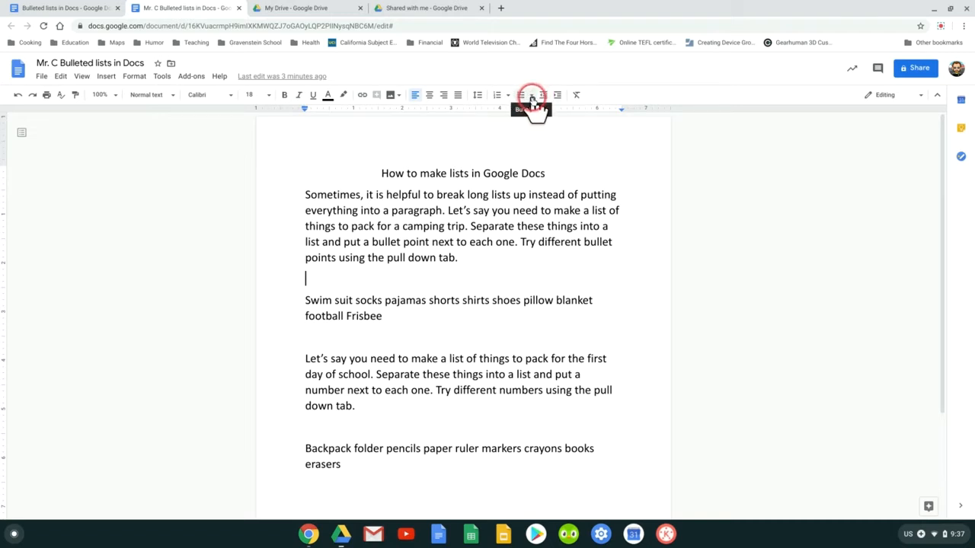
left_click(532, 96)
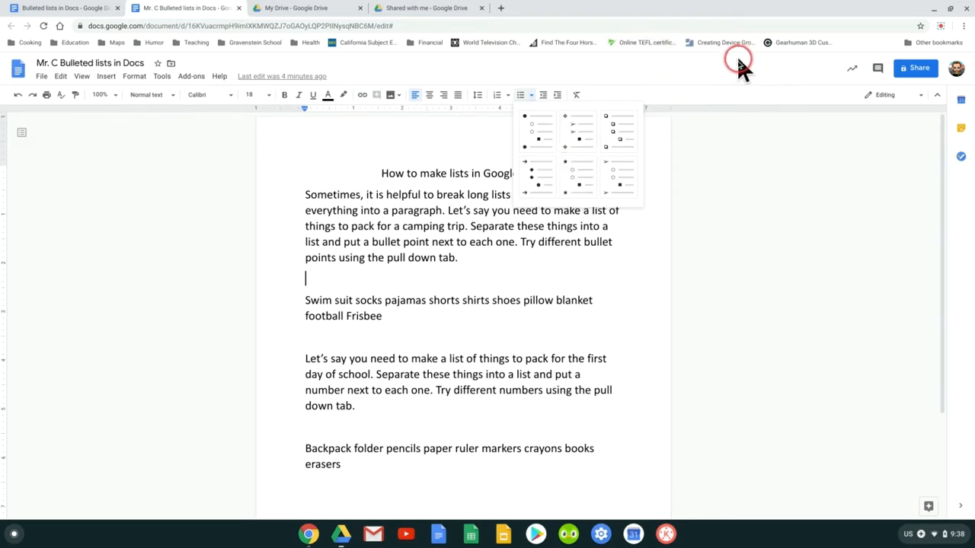
left_click(739, 84)
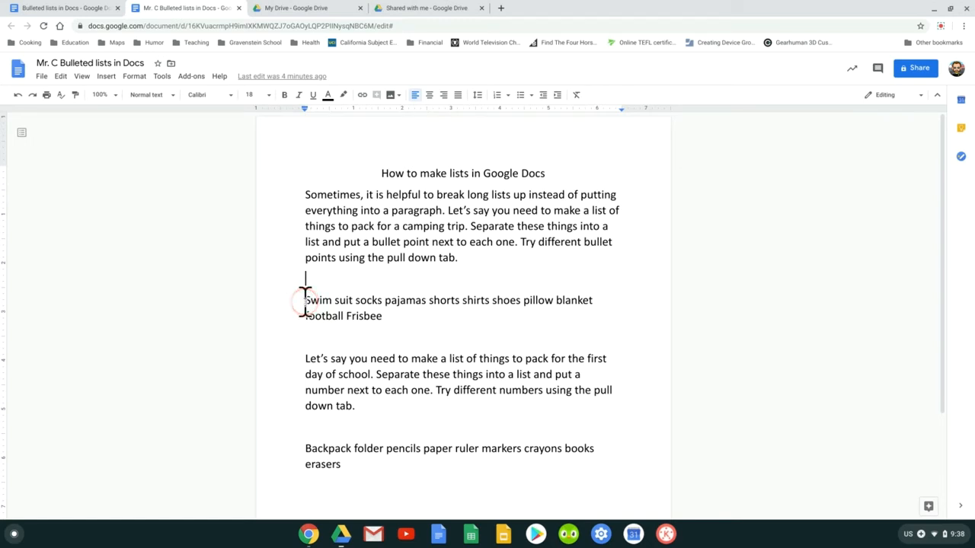
- Turn the line of camping items starting with "Swim suit" into a bulleted list with the default round bullets
left_click(305, 300)
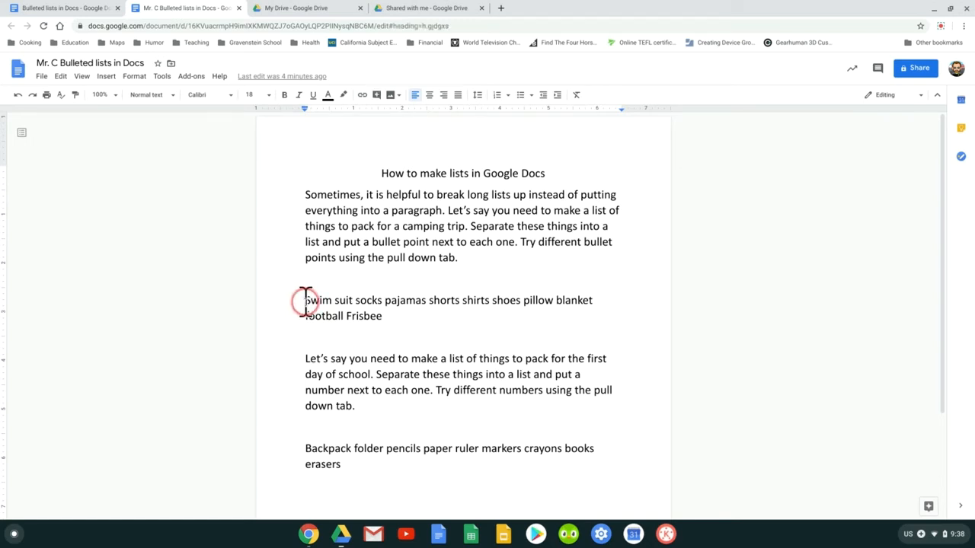
left_click_drag(470, 226, 457, 259)
left_click(457, 259)
left_click(306, 302)
left_click(479, 162)
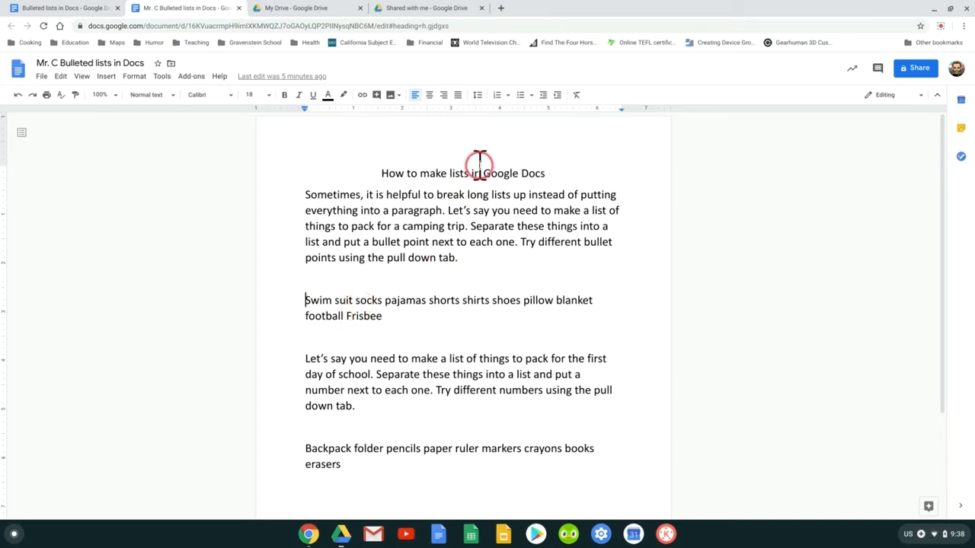
left_click(521, 98)
left_click(630, 246)
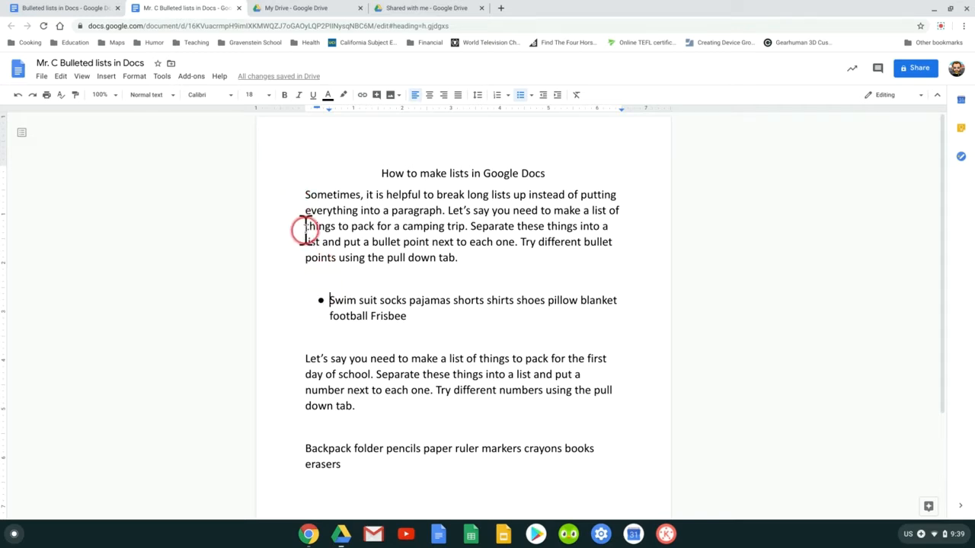
- Correct "Swim suit" to "Swimsuit" and split Swimsuit, socks and pajamas onto separate bullets
left_click(360, 303)
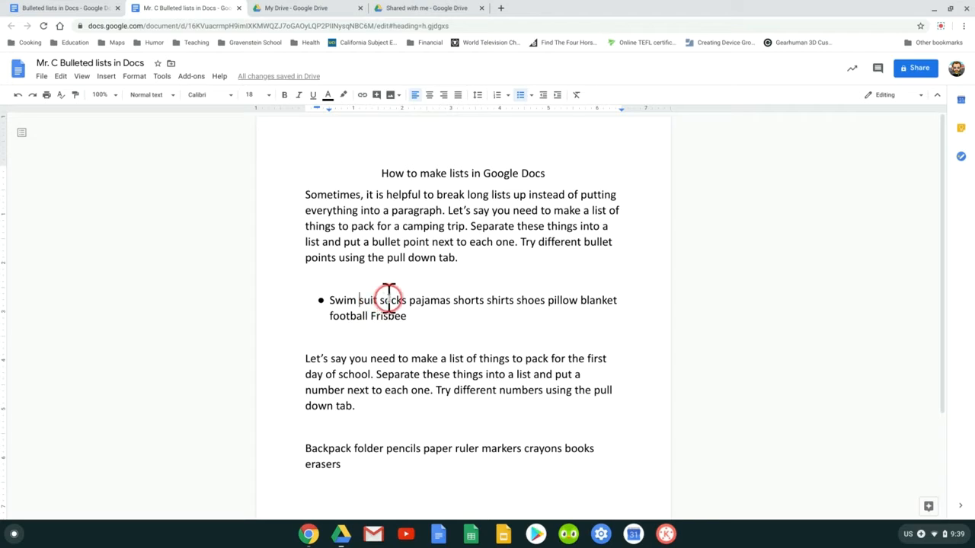
key("BackSpace")
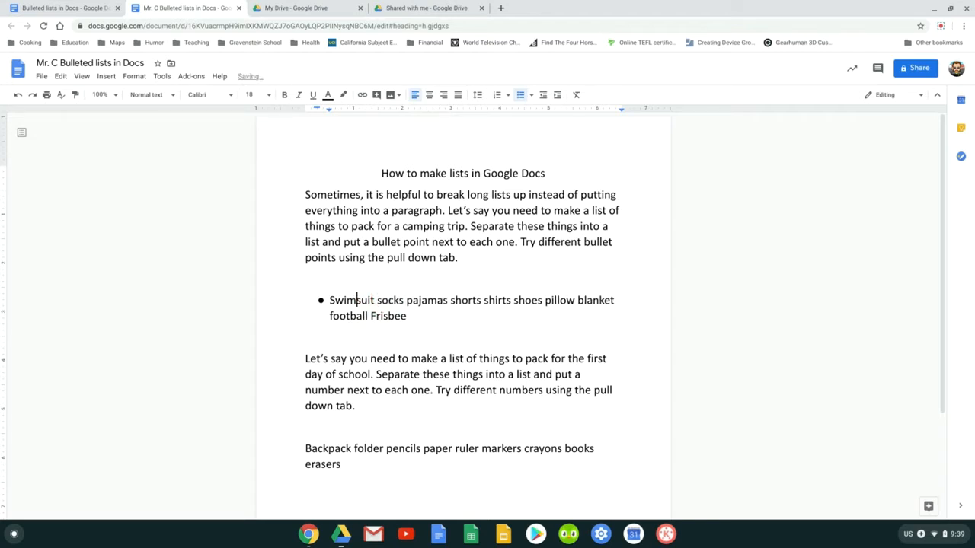
left_click(377, 299)
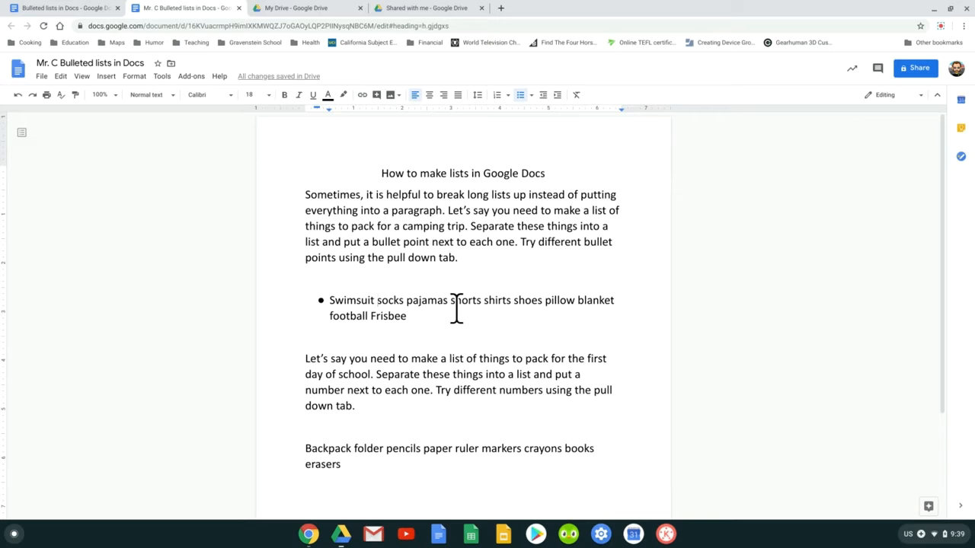
key("Return")
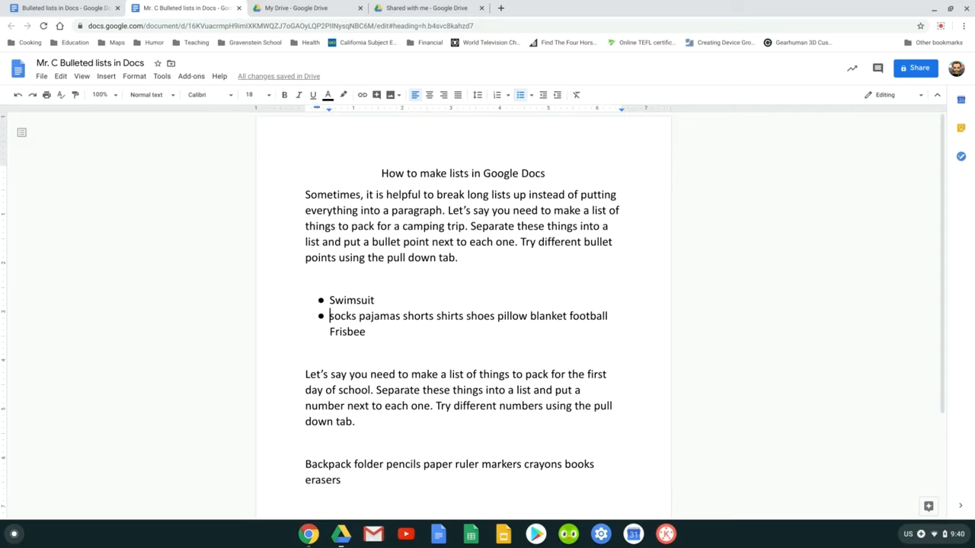
left_click(359, 316)
key("Return")
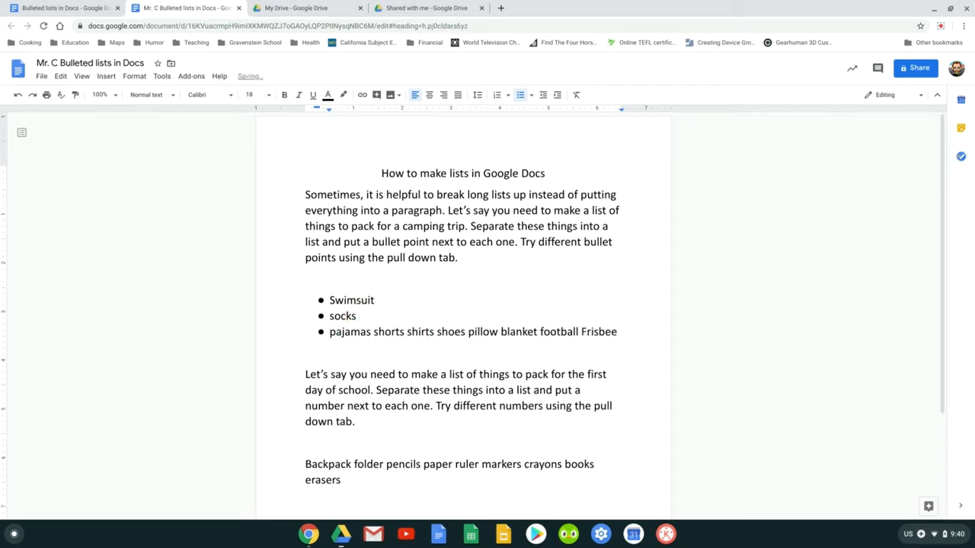
left_click(373, 332)
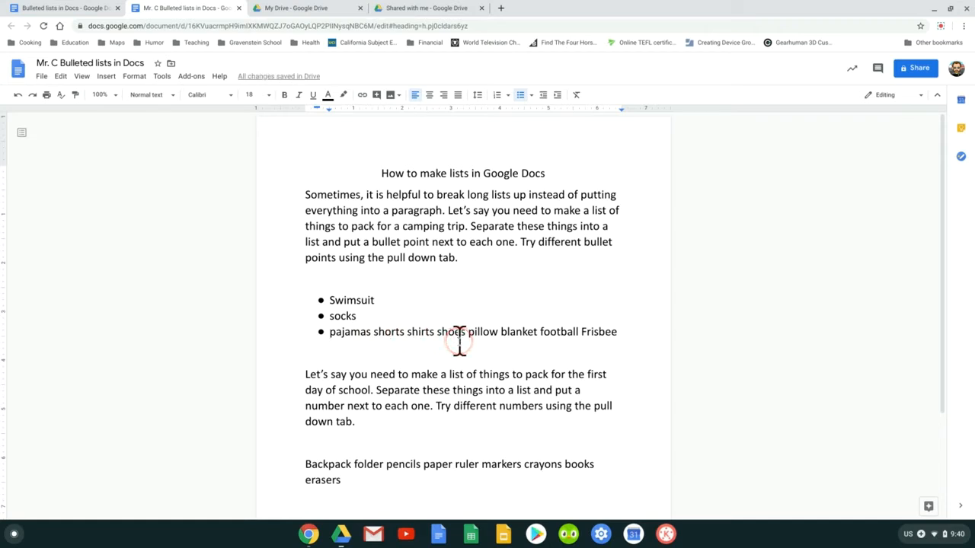
key("Return")
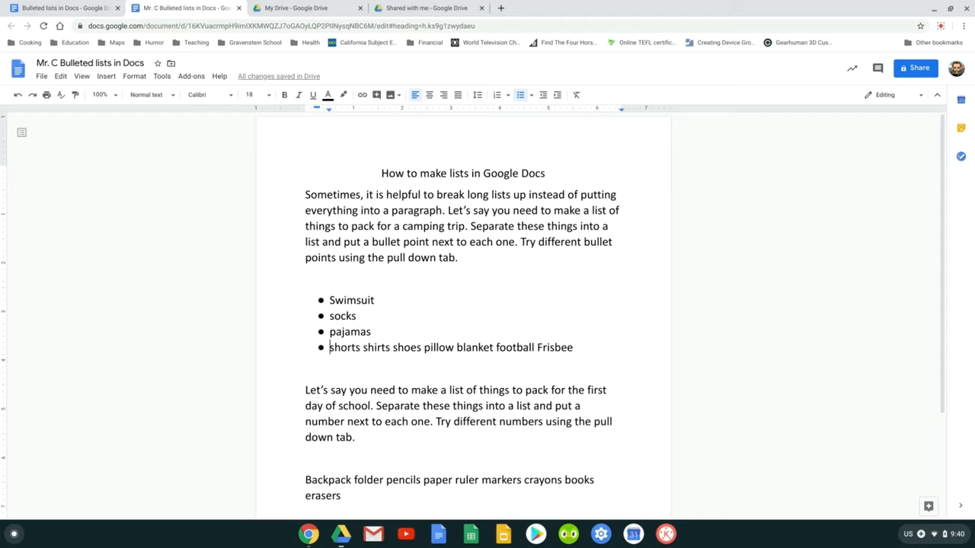
left_click(371, 347)
left_click(386, 348)
key("Return")
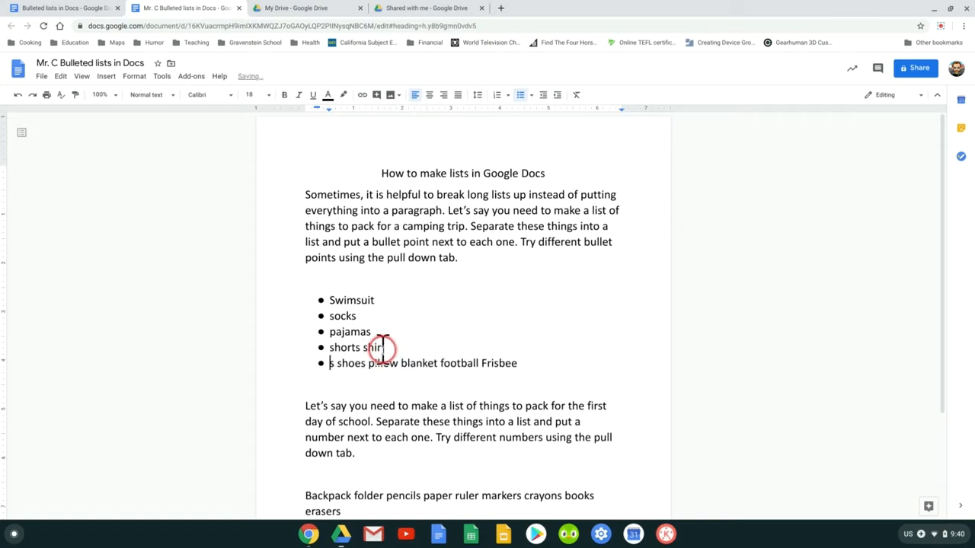
key("BackSpace")
key("BackSpace")
key("BackSpace")
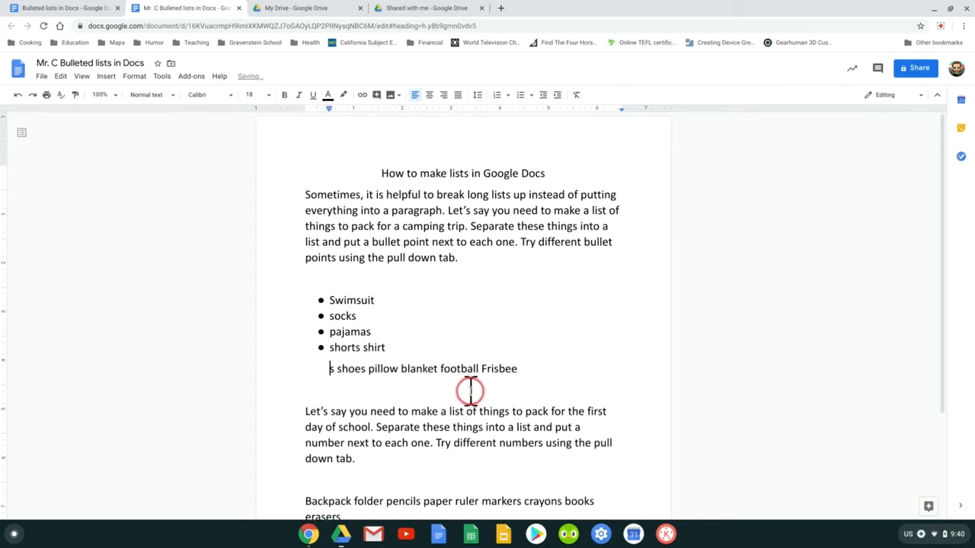
- Split shorts, shirts and shoes from the remaining camping items onto separate bullets
left_click(363, 347)
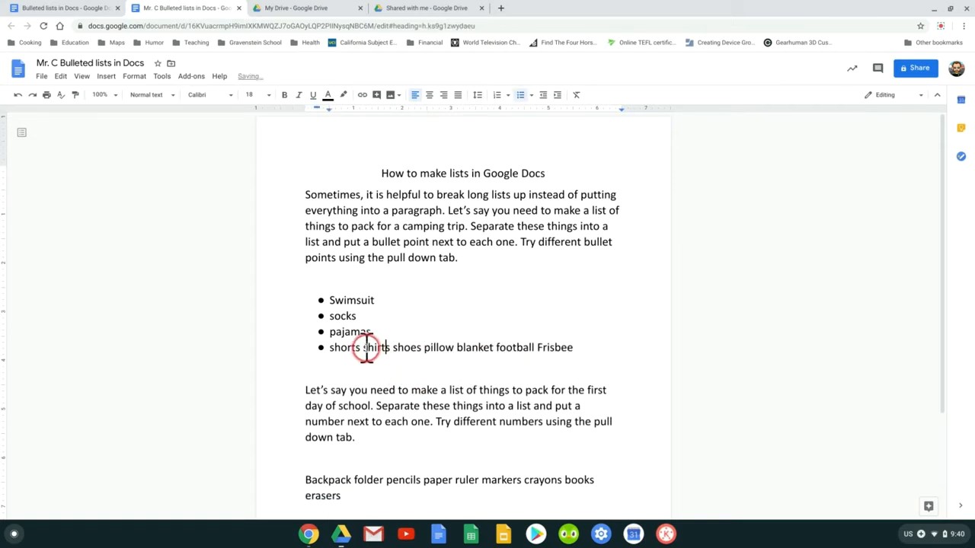
key("Return")
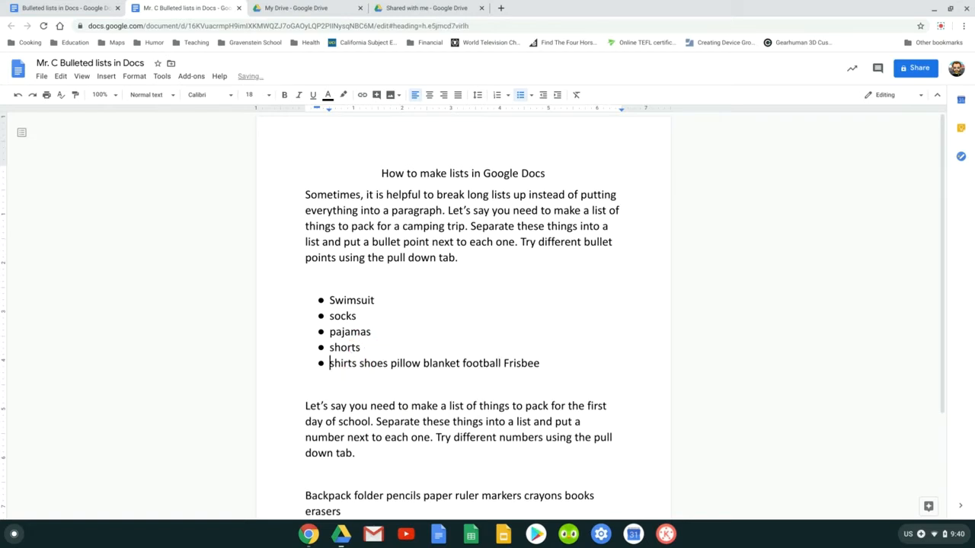
left_click(359, 364)
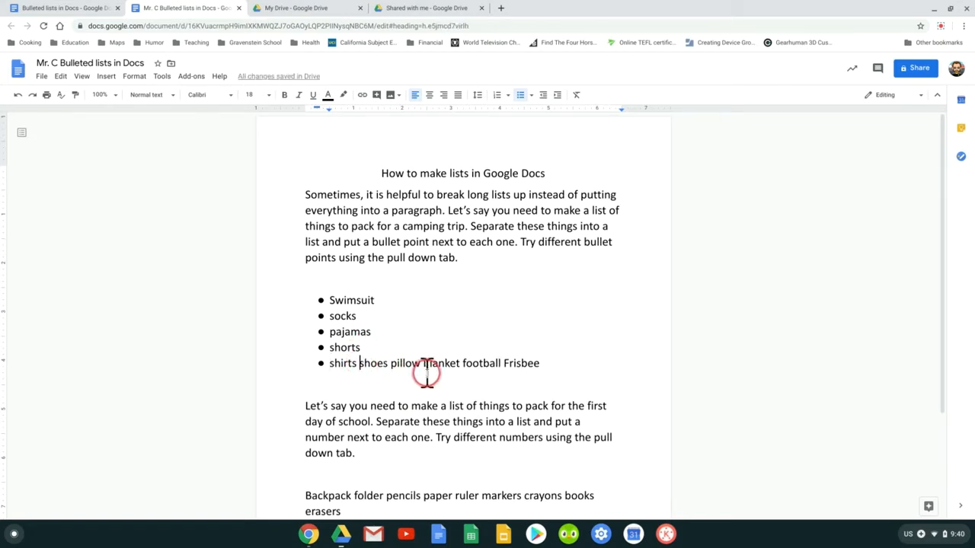
key("Return")
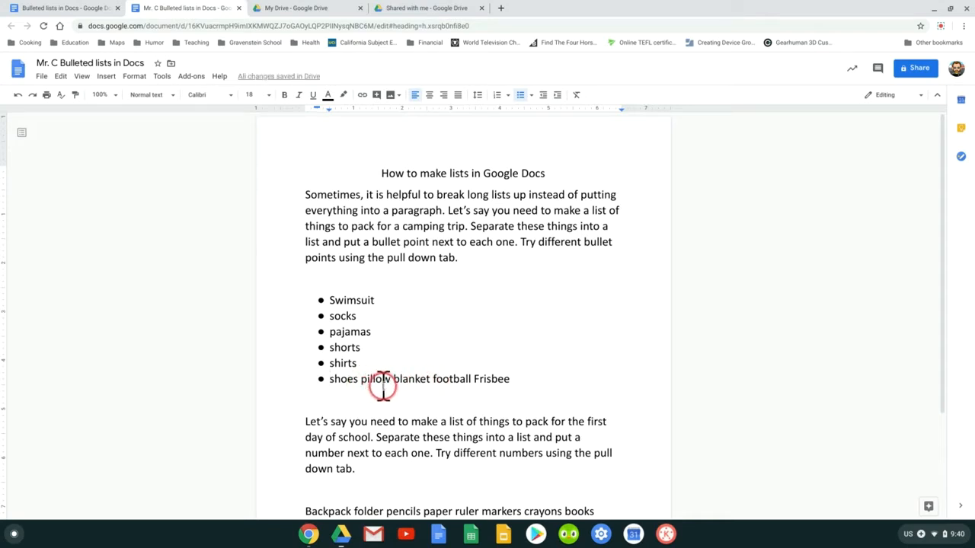
left_click(361, 380)
key("Return")
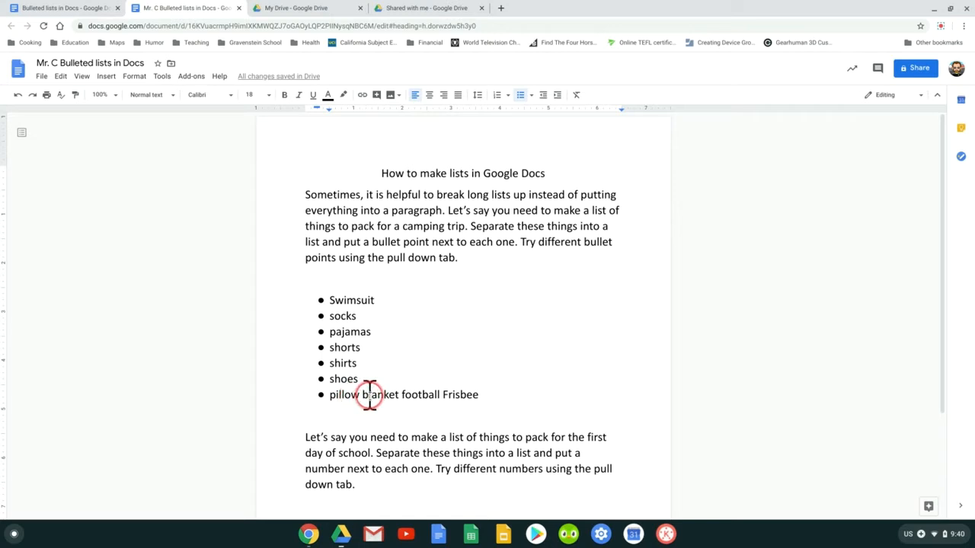
left_click(370, 395)
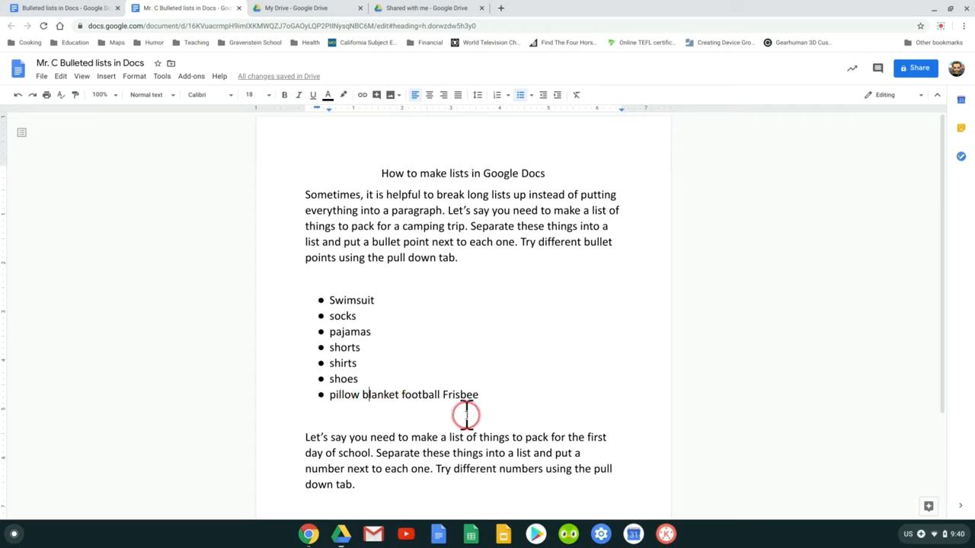
key("Return")
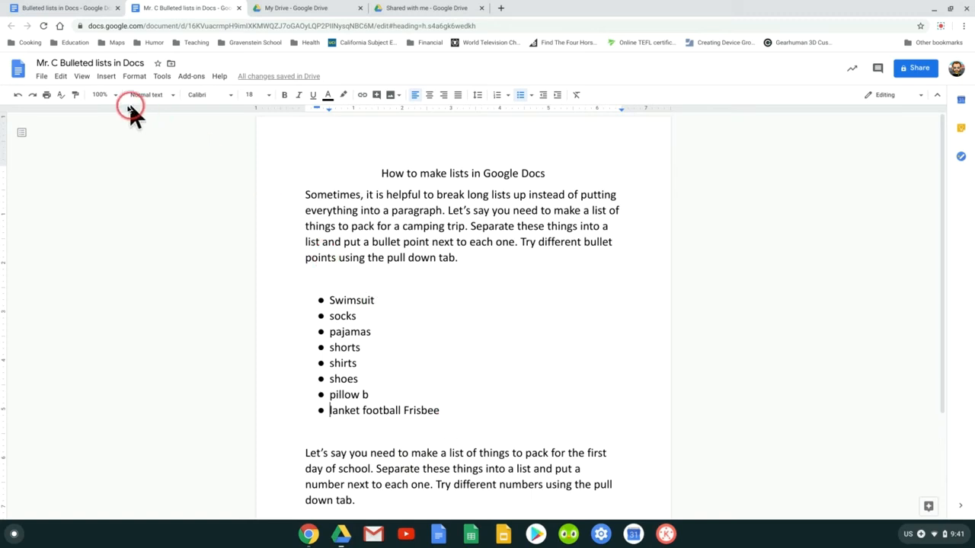
left_click(16, 97)
left_click(16, 96)
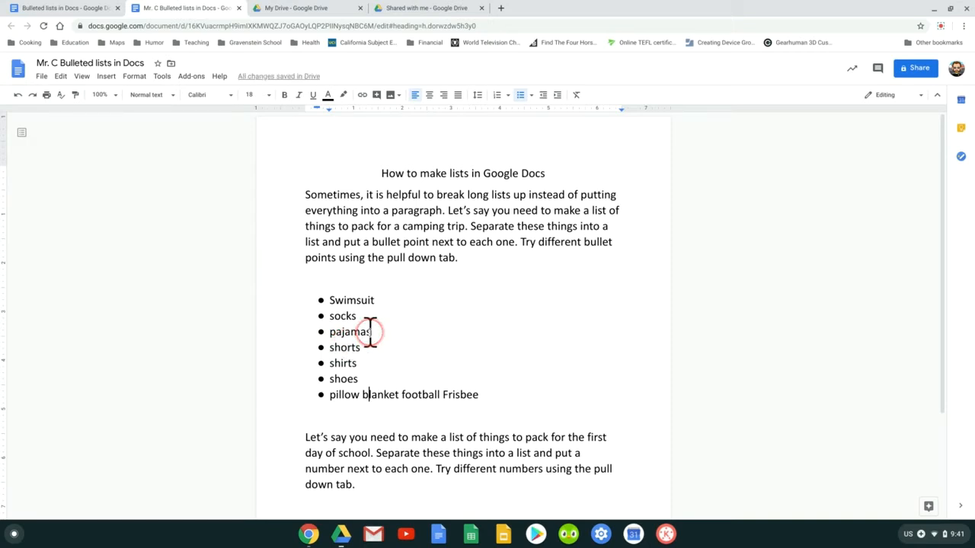
key("Return")
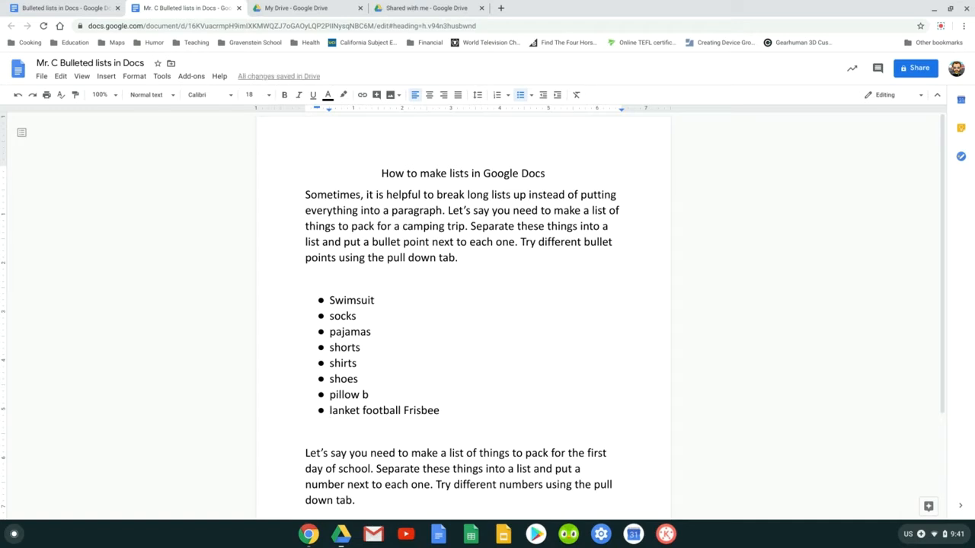
key("BackSpace")
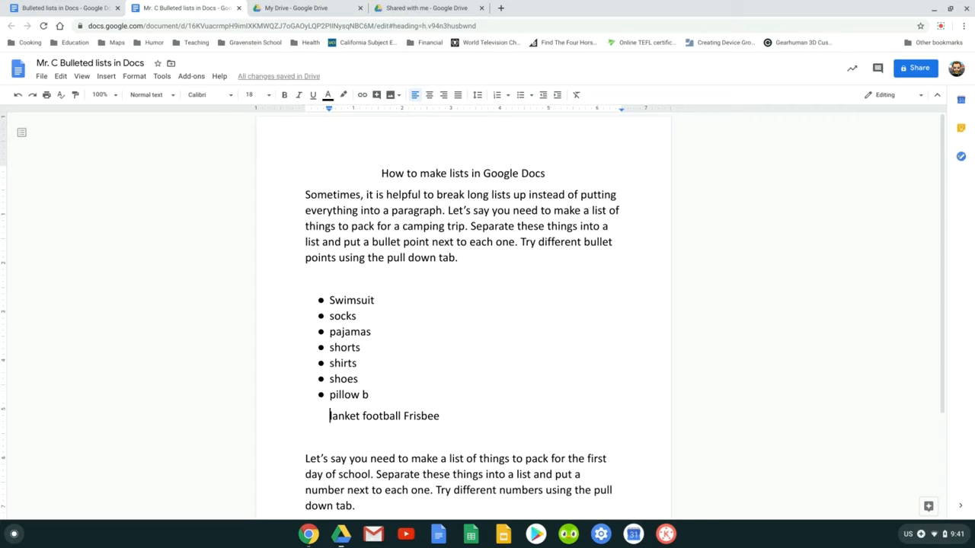
key("BackSpace")
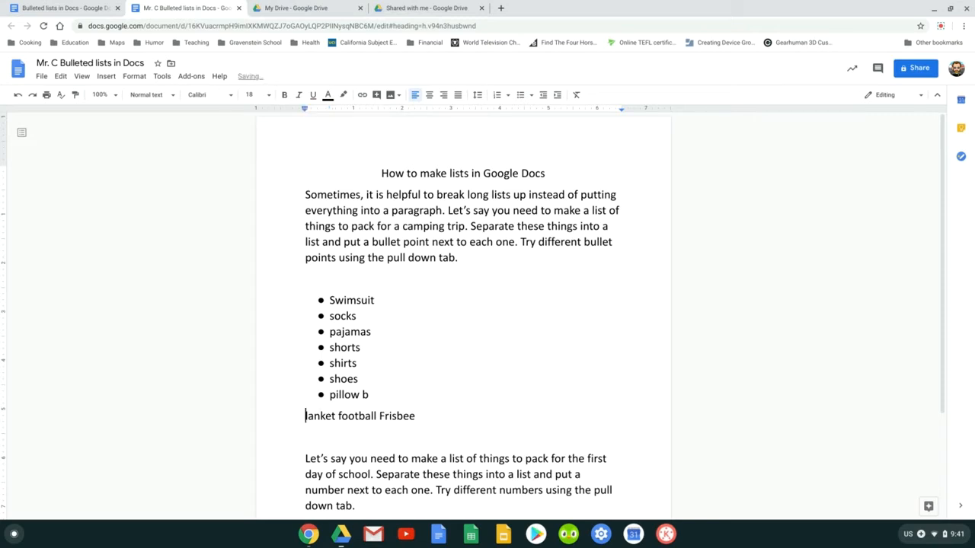
key("BackSpace")
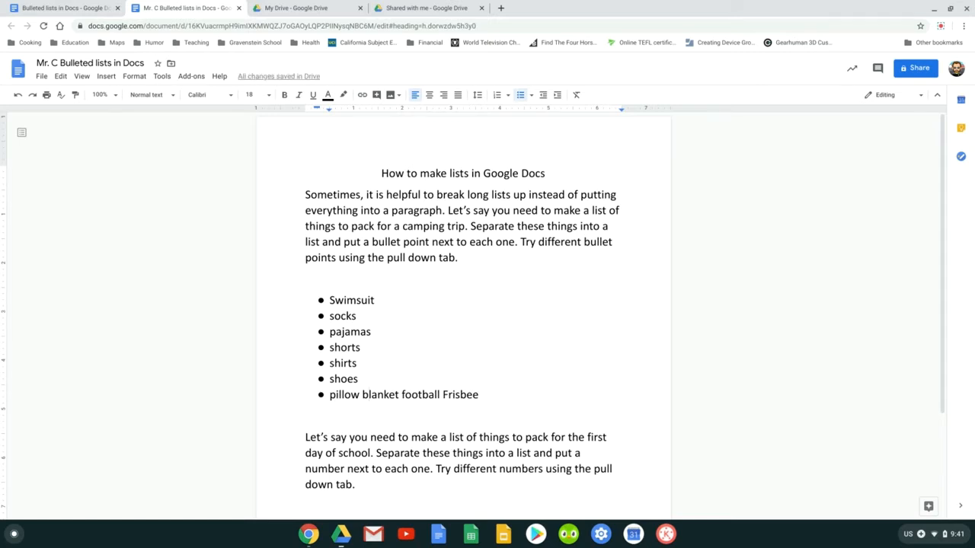
key("Return")
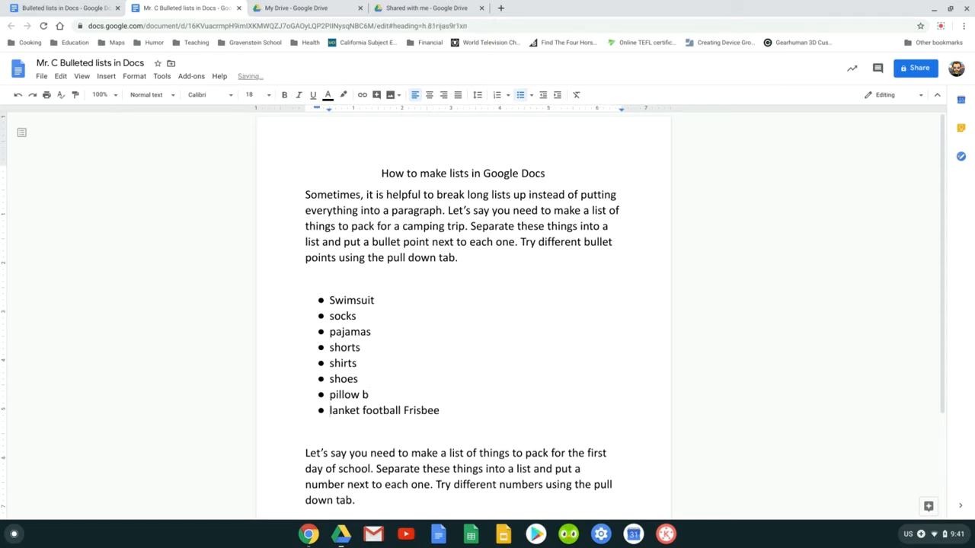
left_click(15, 98)
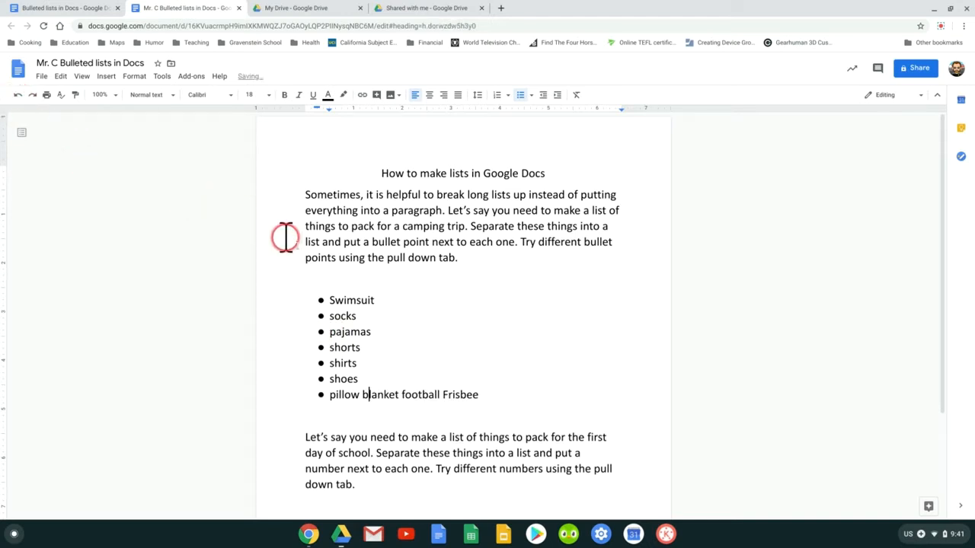
- Split the last bullet so pillow, blanket, football and Frisbee each have a separate bullet
left_click(362, 394)
key("Return")
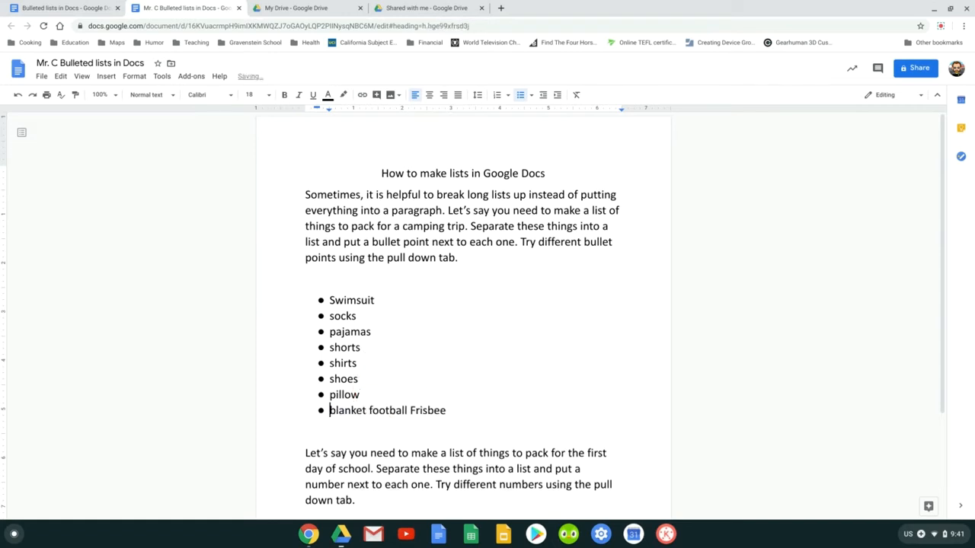
left_click(366, 411)
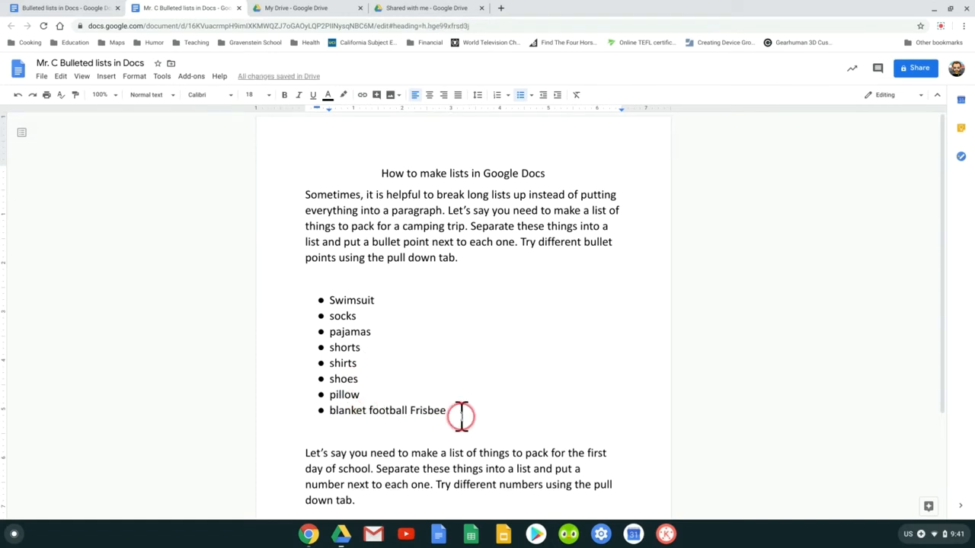
key("Return")
left_click(370, 427)
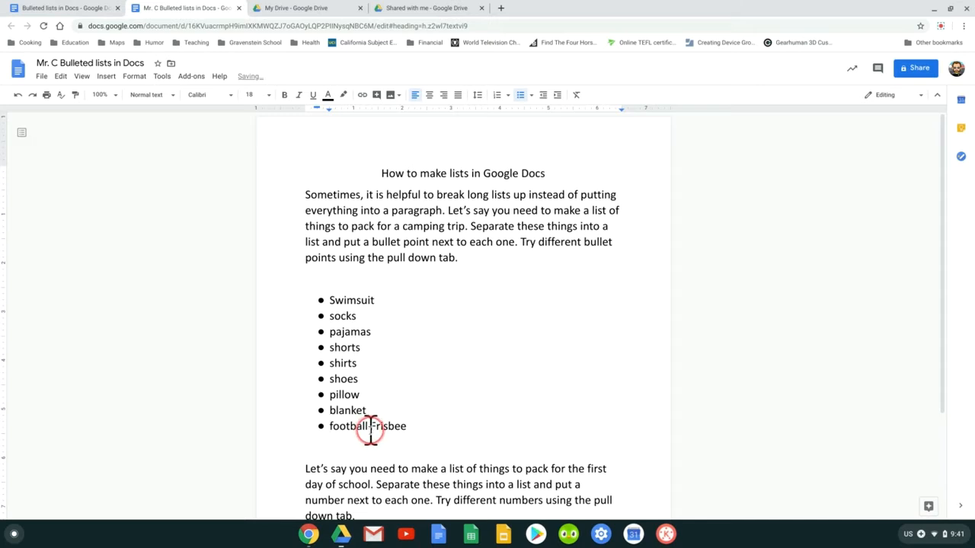
key("Return")
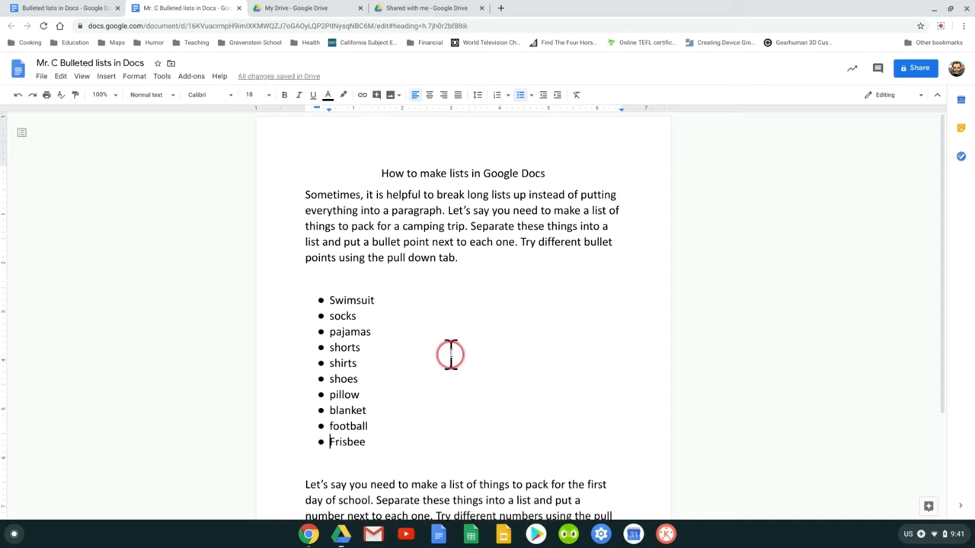
- Try the star bullet style on the camping list, and change the list to the arrow bullet style
left_click(330, 299)
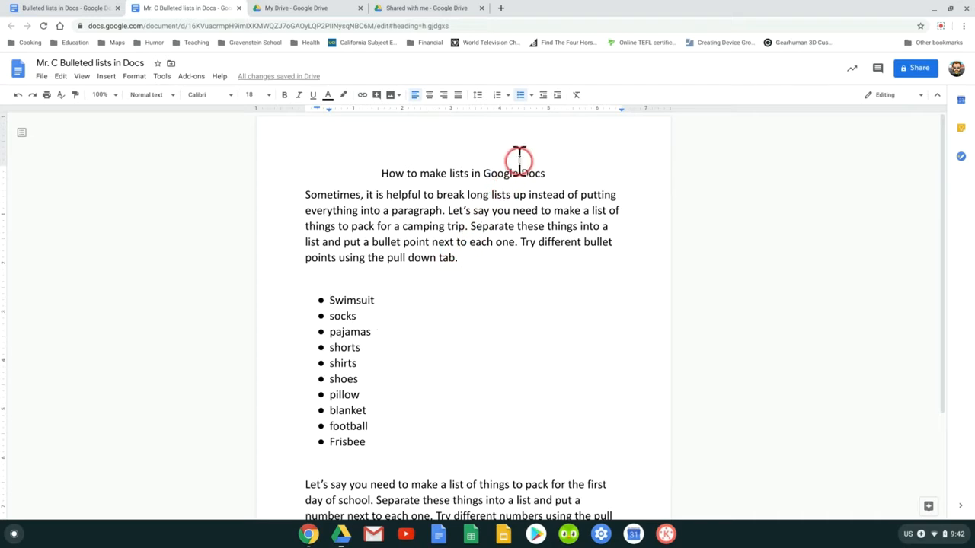
left_click(533, 98)
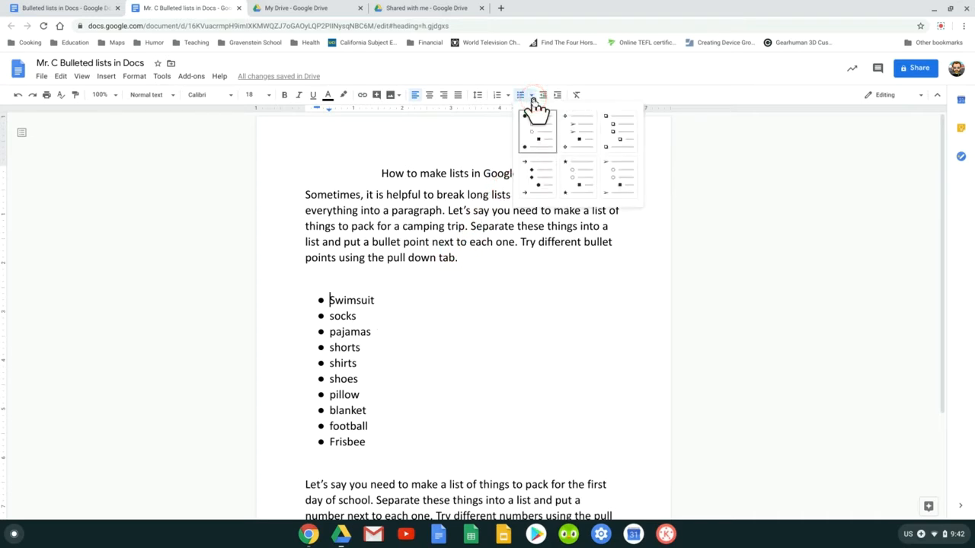
left_click(575, 173)
left_click(579, 175)
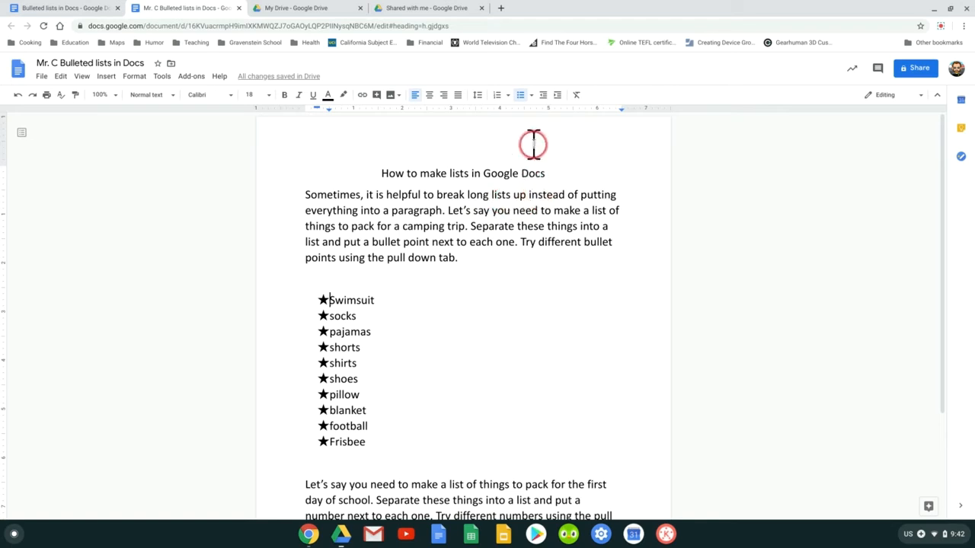
left_click(531, 96)
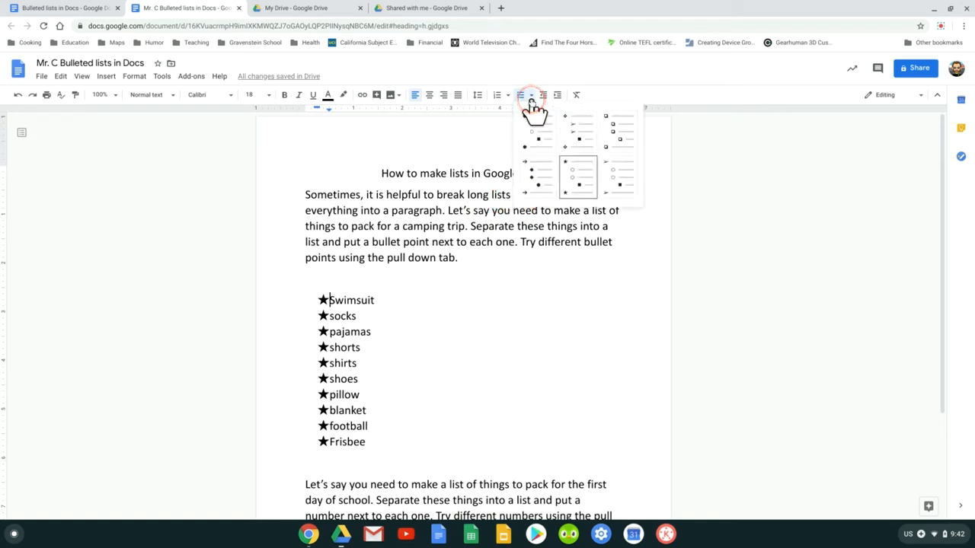
left_click(537, 179)
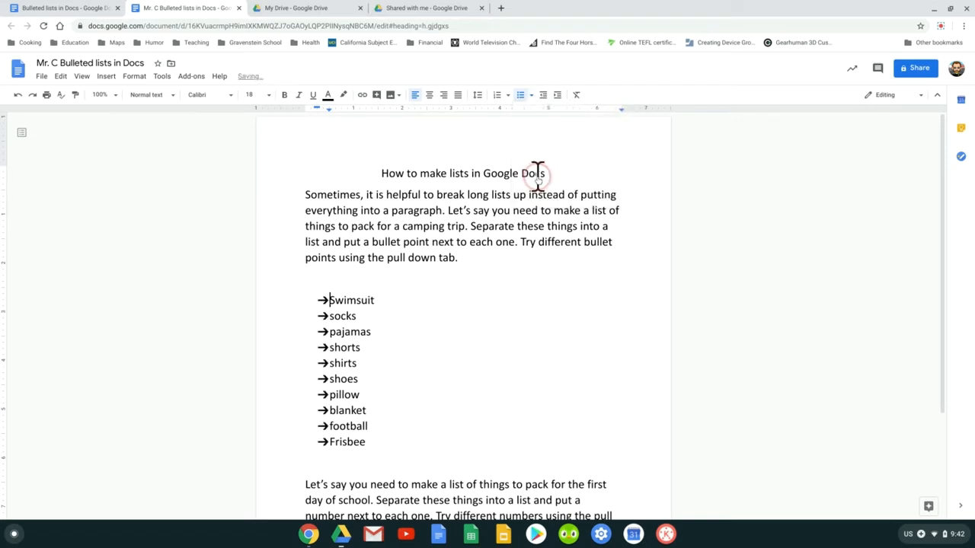
- Try the checkbox, hollow arrowhead and four-diamond bullet styles on the camping list
left_click(531, 96)
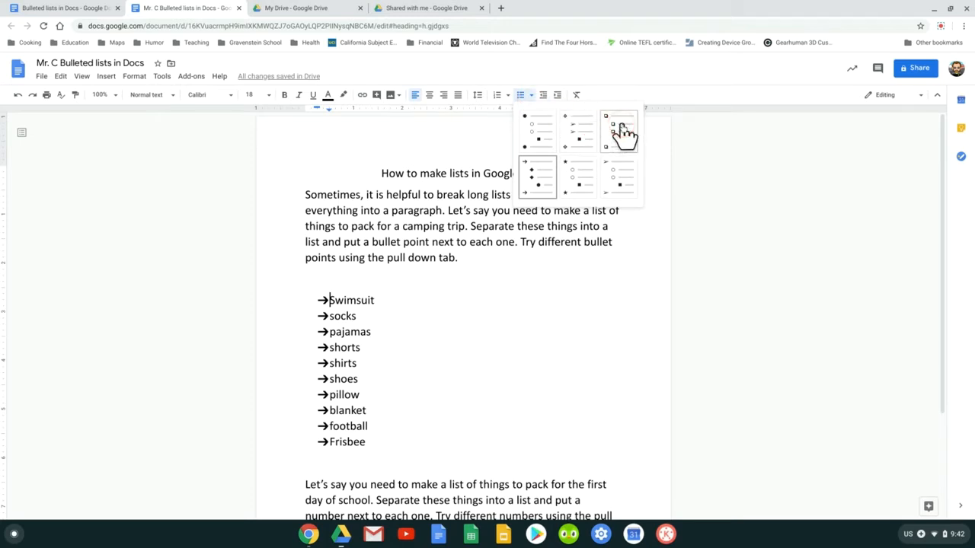
left_click(623, 131)
left_click(538, 96)
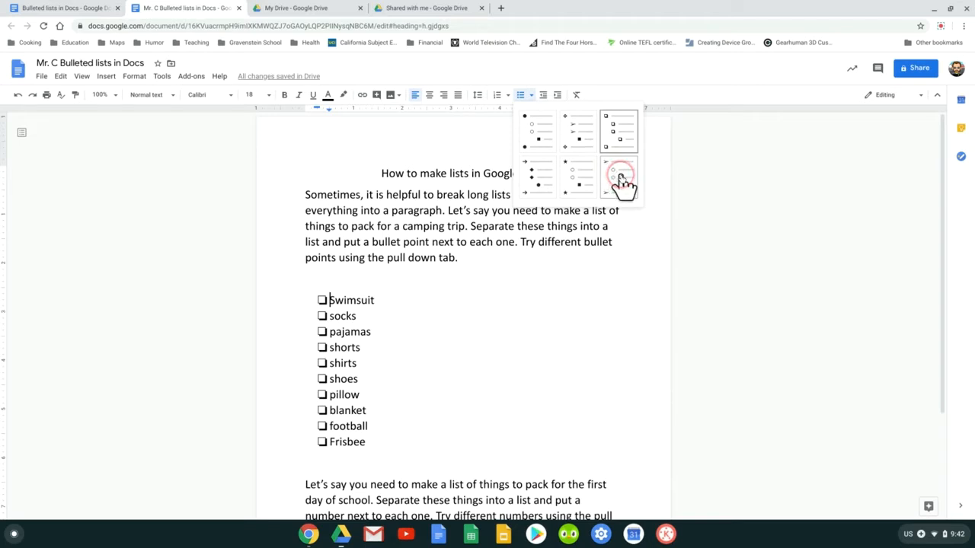
left_click(622, 179)
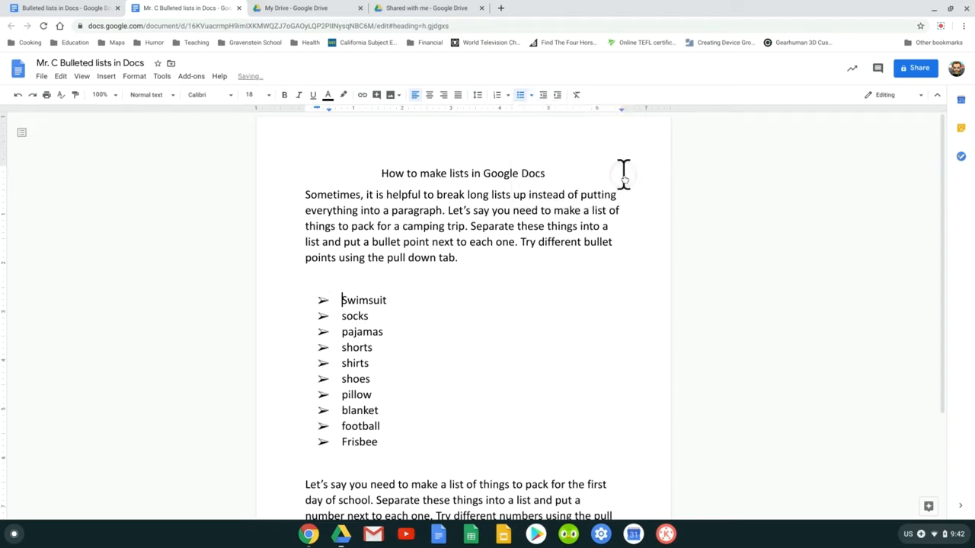
left_click(531, 95)
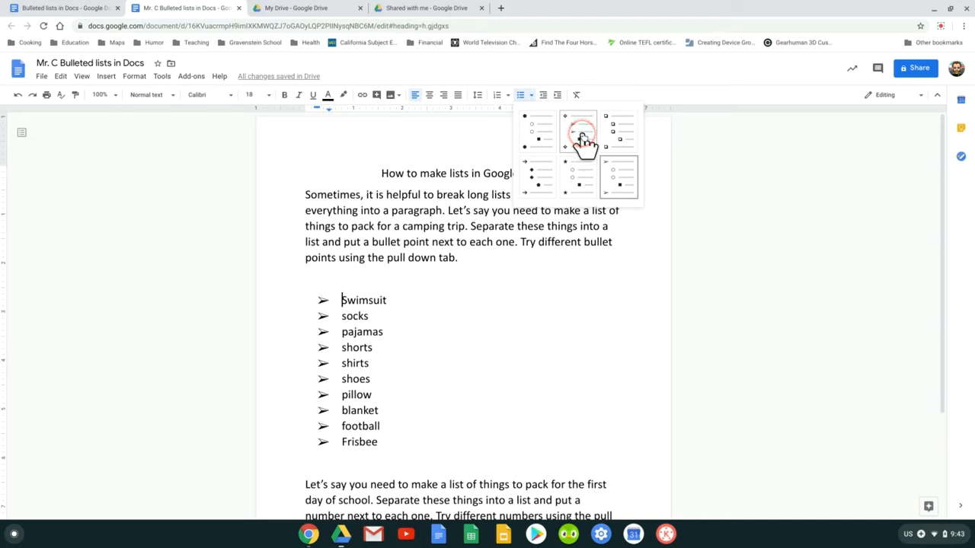
left_click(581, 136)
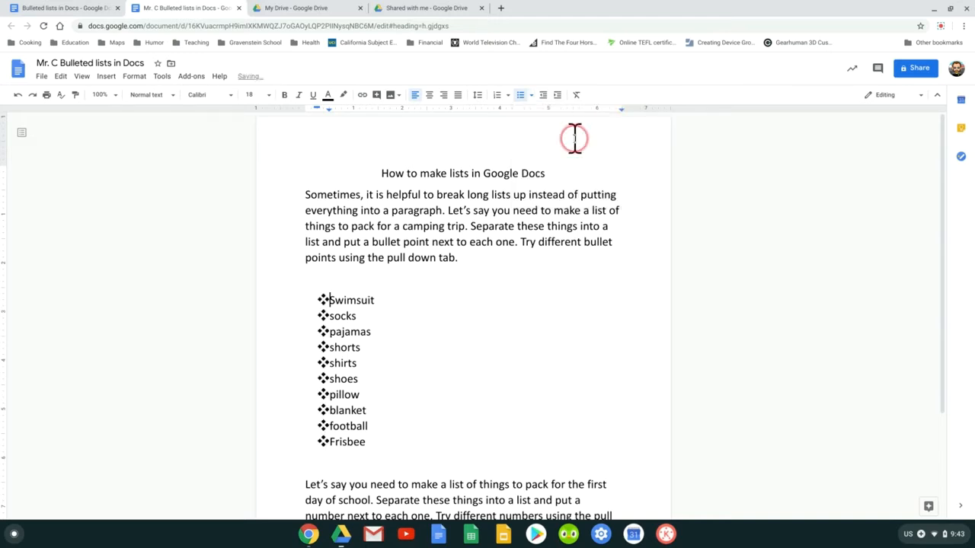
- Change the camping list's bullets to the star style
left_click(530, 95)
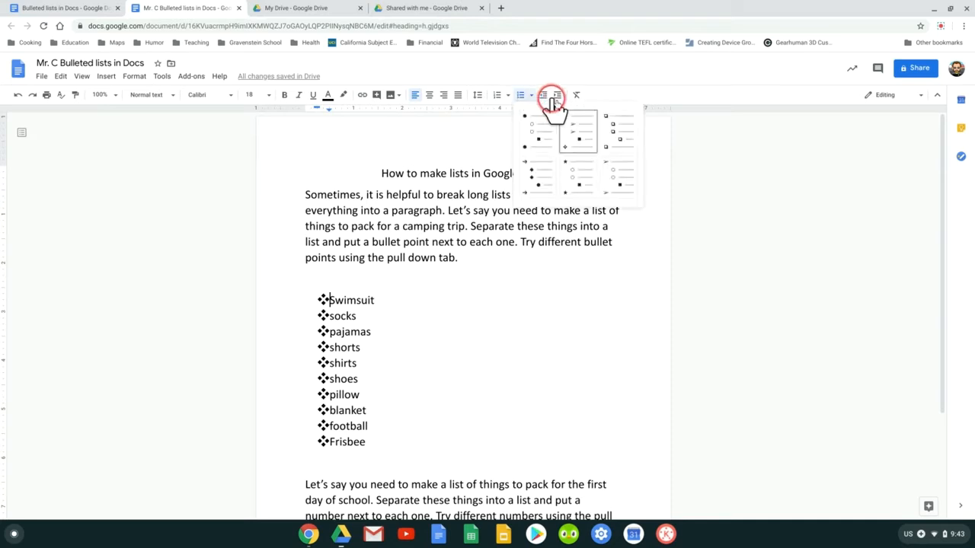
left_click(577, 171)
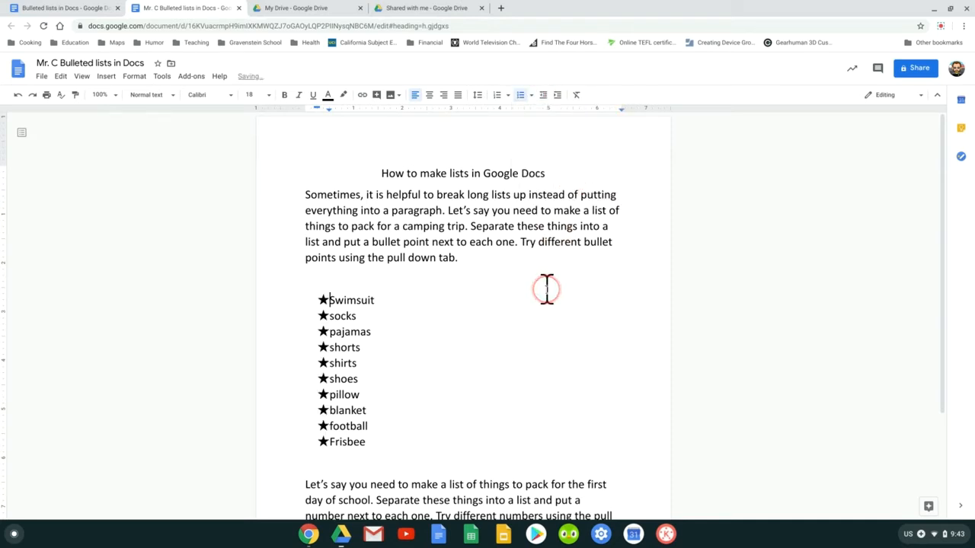
left_click(531, 95)
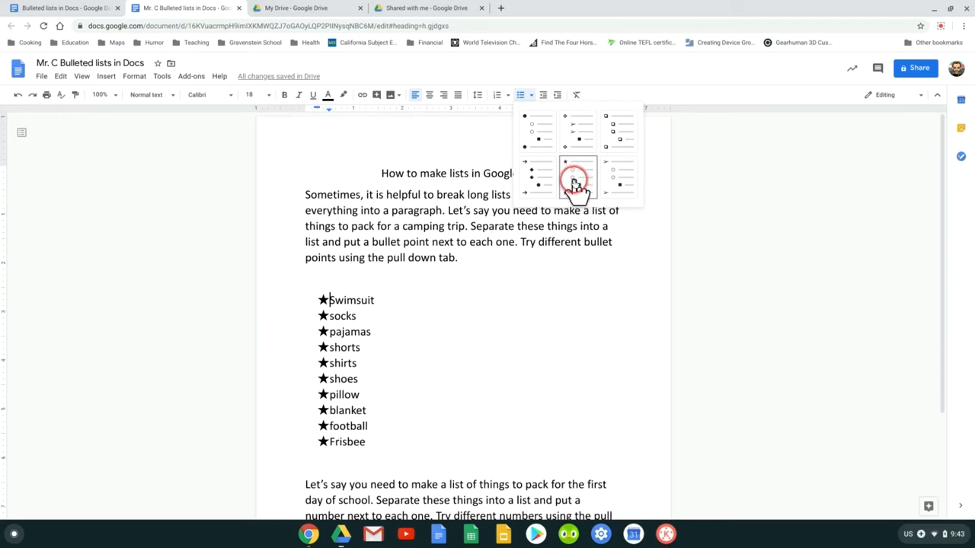
left_click(394, 298)
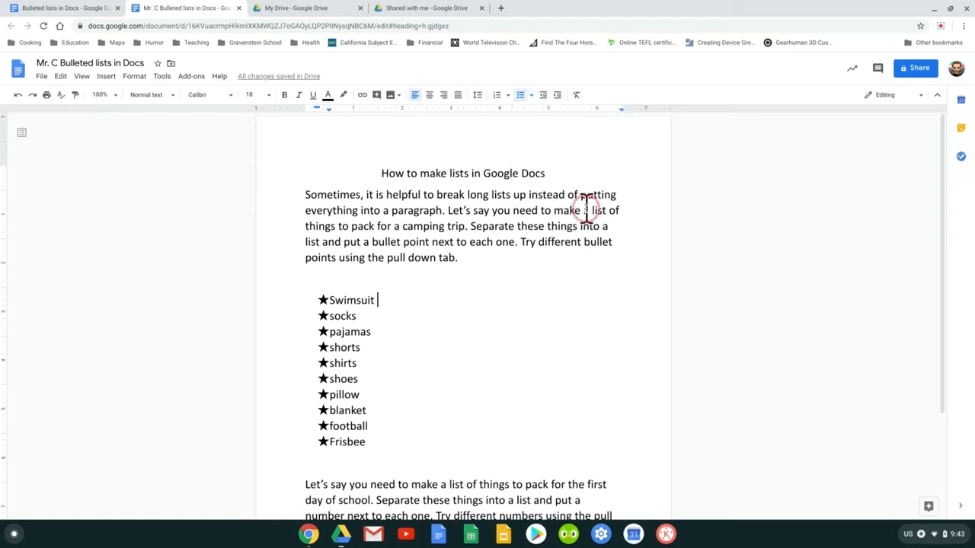
left_click(530, 96)
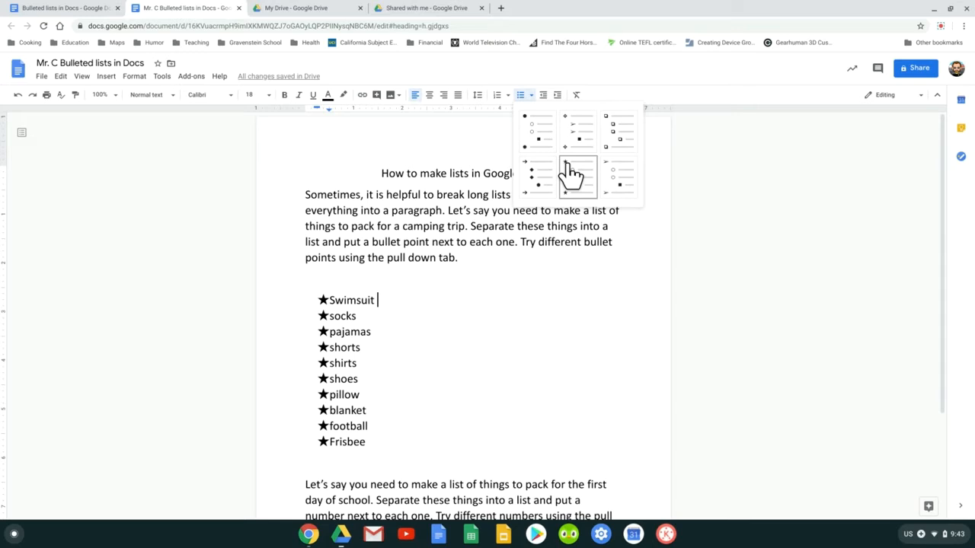
- Add flags, kicking tee, cones and cleats as indented sub-bullets under football
left_click(390, 429)
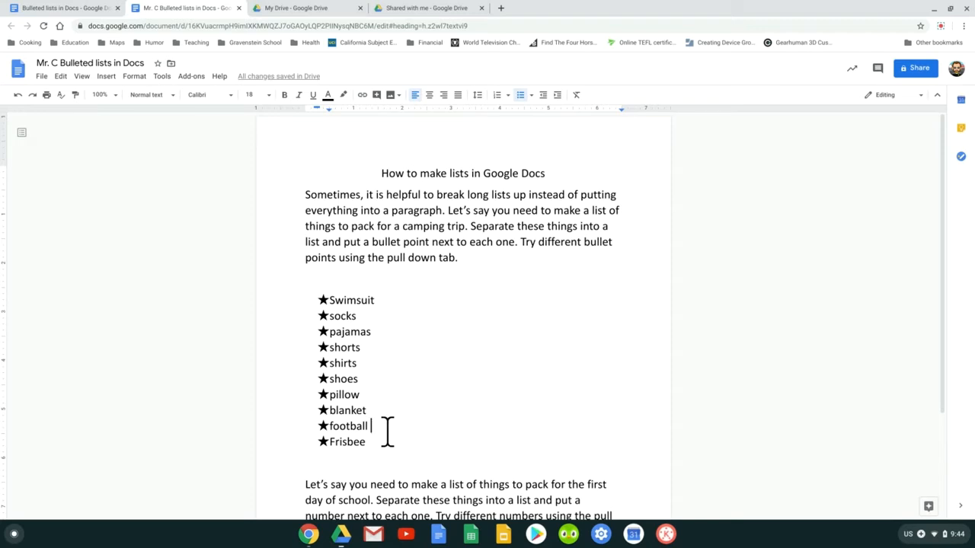
key("Return")
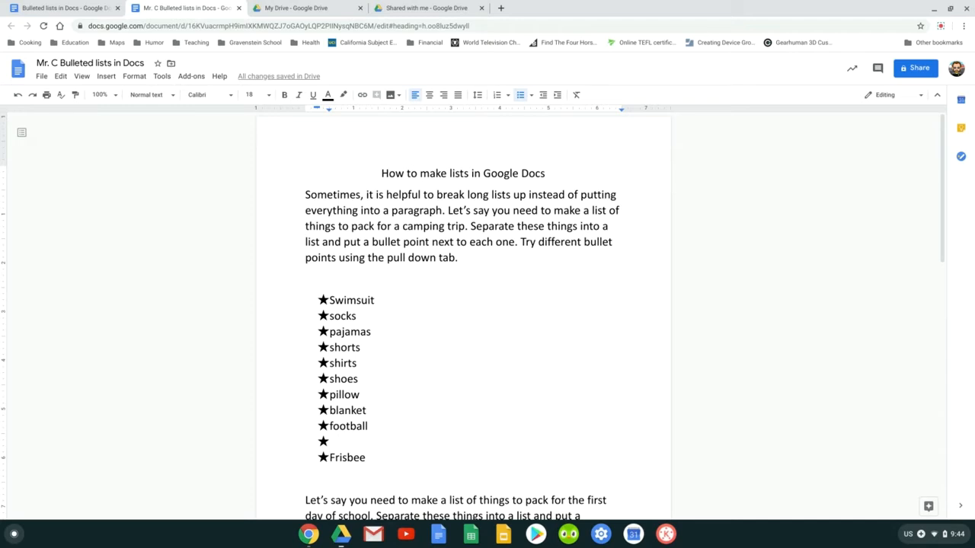
key("Tab")
type("flags")
key("Return")
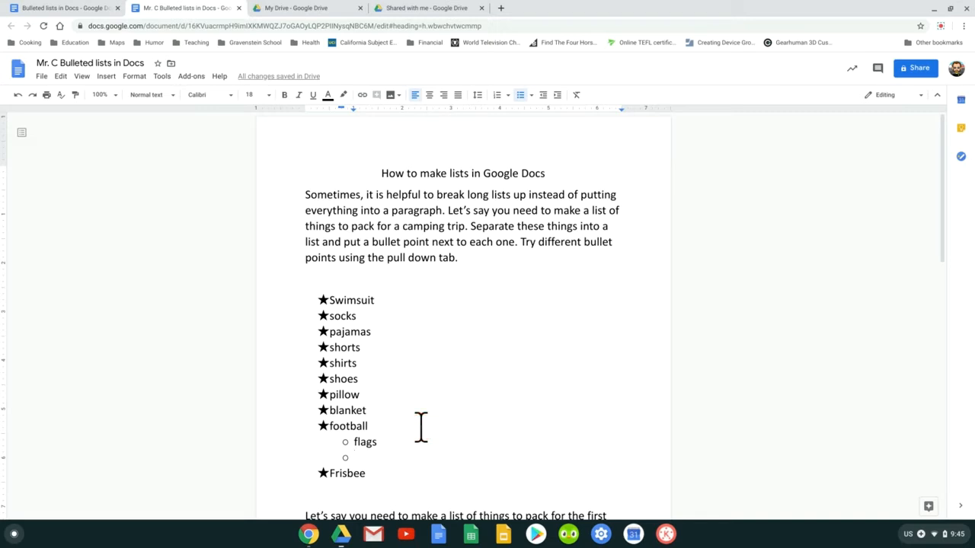
type("kicking t")
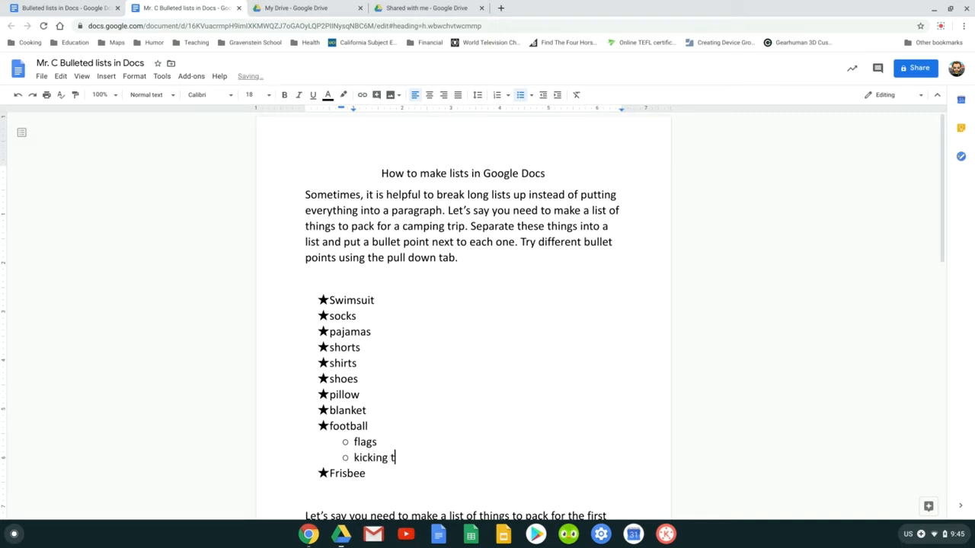
type("ee")
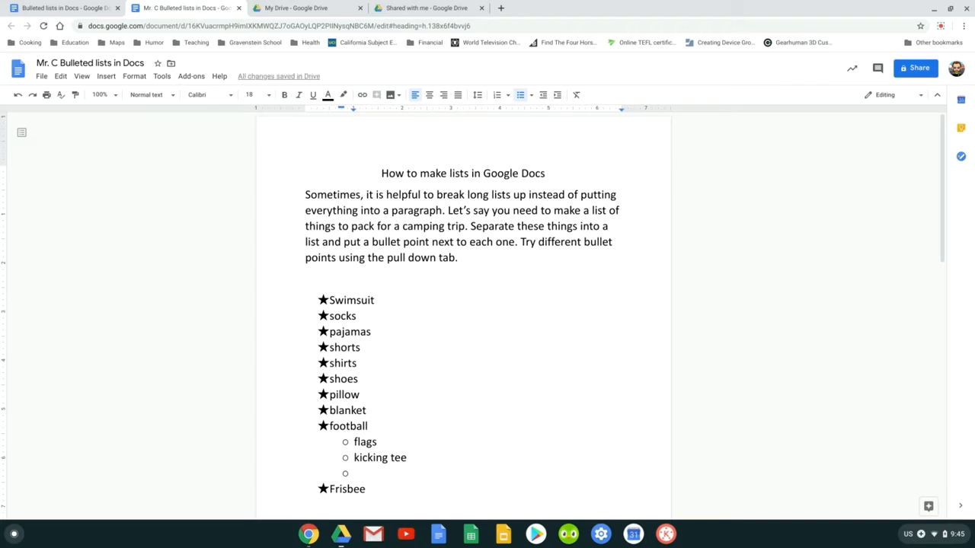
type("cones")
key("Return")
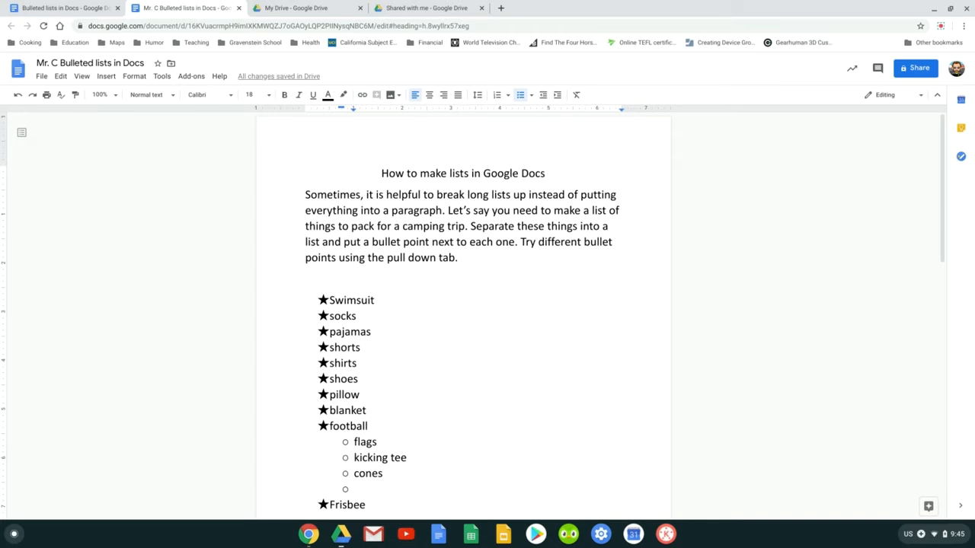
type("cleats")
scroll(438, 429, "down", 2)
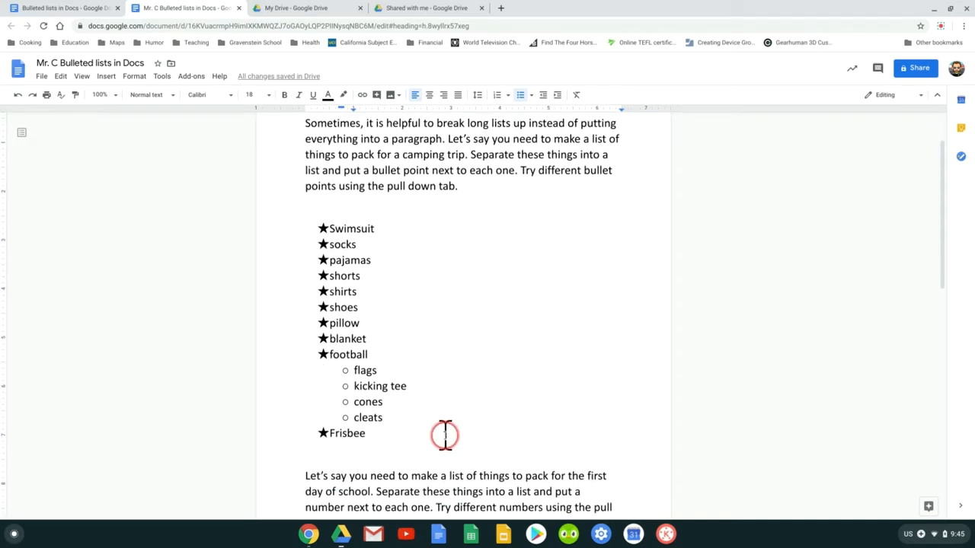
- Add a Baseball bullet after Frisbee, with glove, bat and baseball hat as its indented sub-bullets
left_click(416, 437)
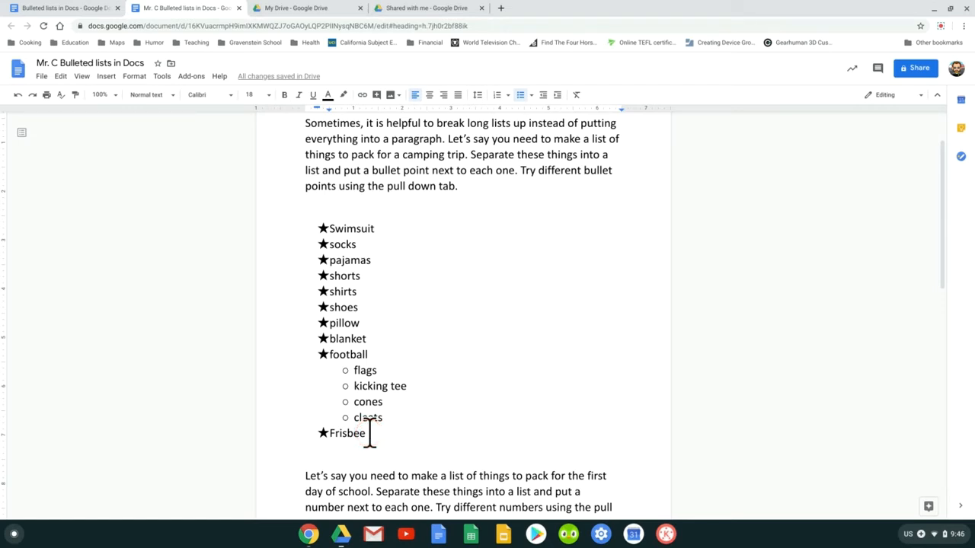
key("Return")
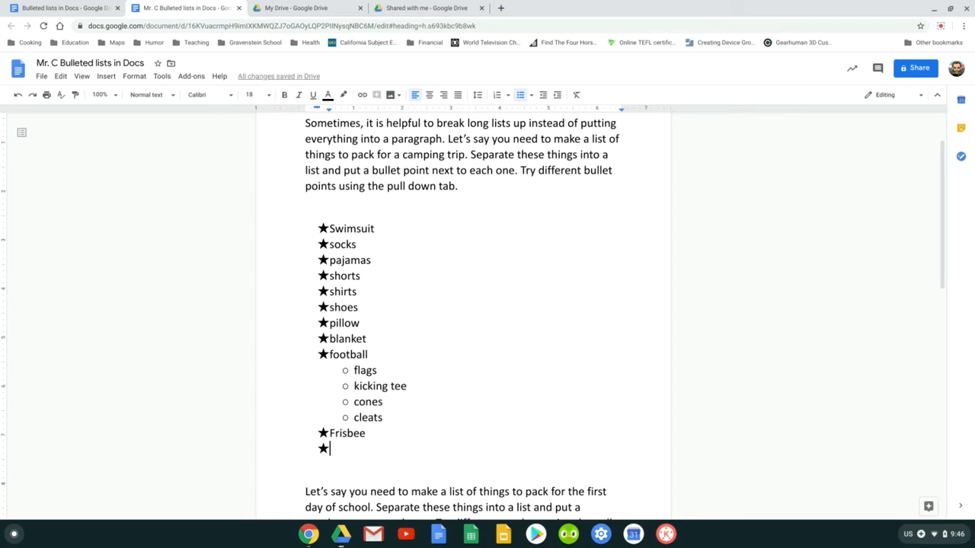
type("Baseball")
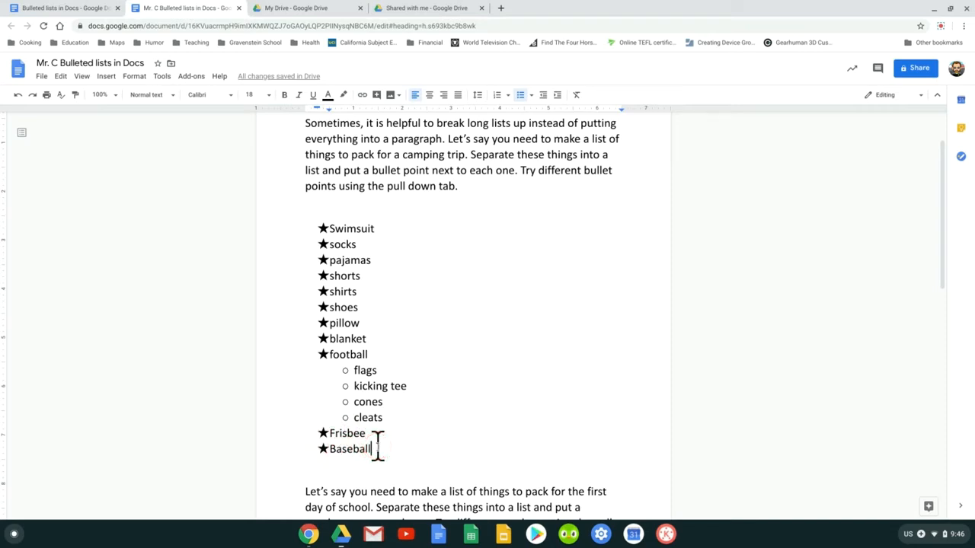
key("Return")
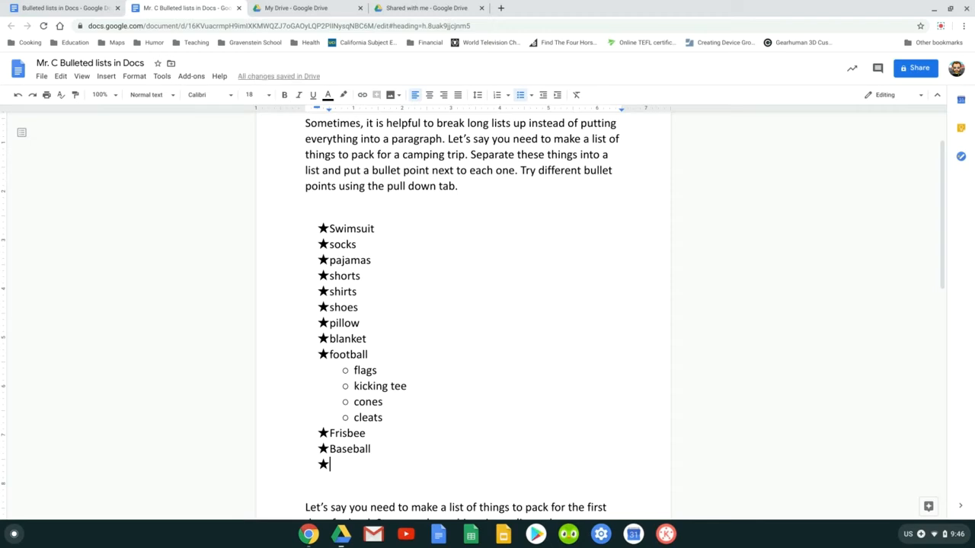
key("Tab")
type("glove")
key("Return")
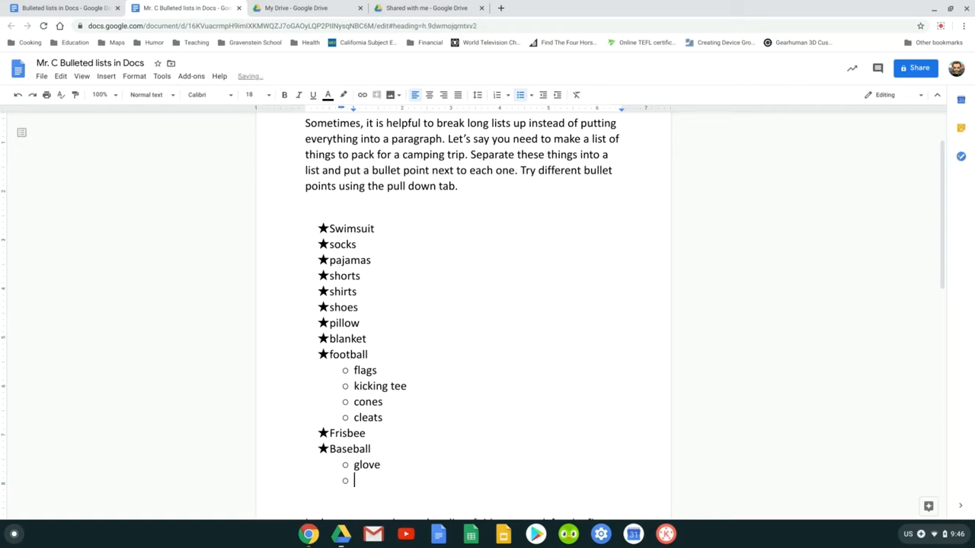
type("bat")
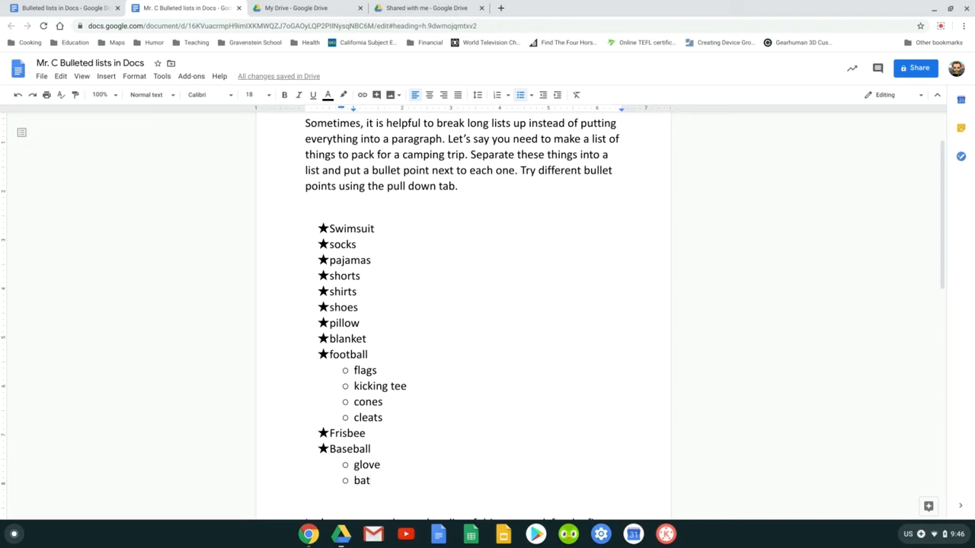
key("Return")
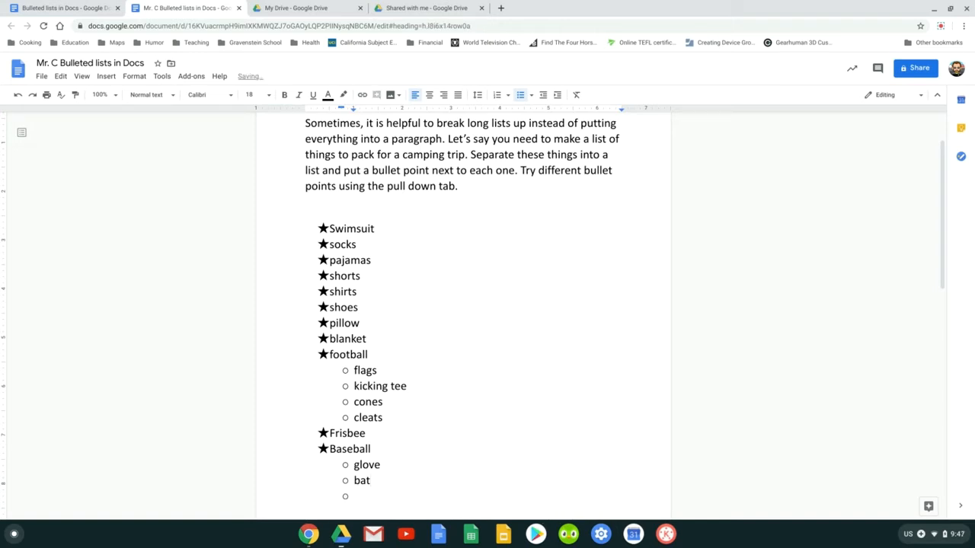
type("baseball hat")
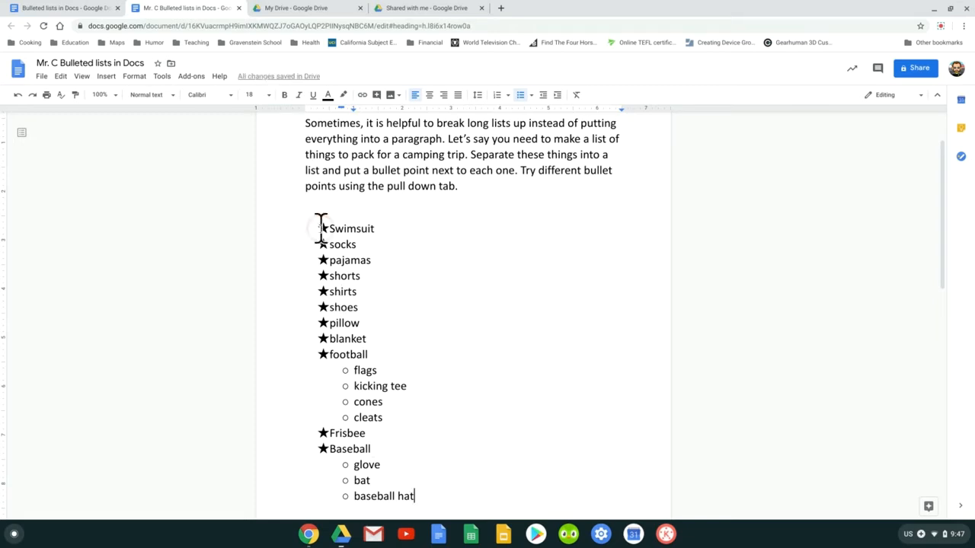
- Try the solid round and arrow-with-diamonds bullet styles on the whole camping list, and return it to the star style
scroll(425, 297, "down", 1)
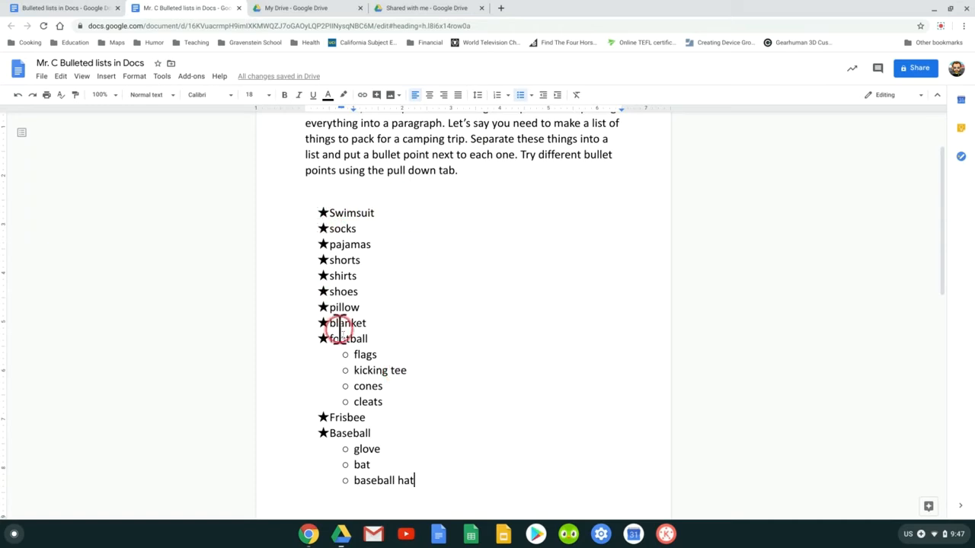
left_click(378, 213)
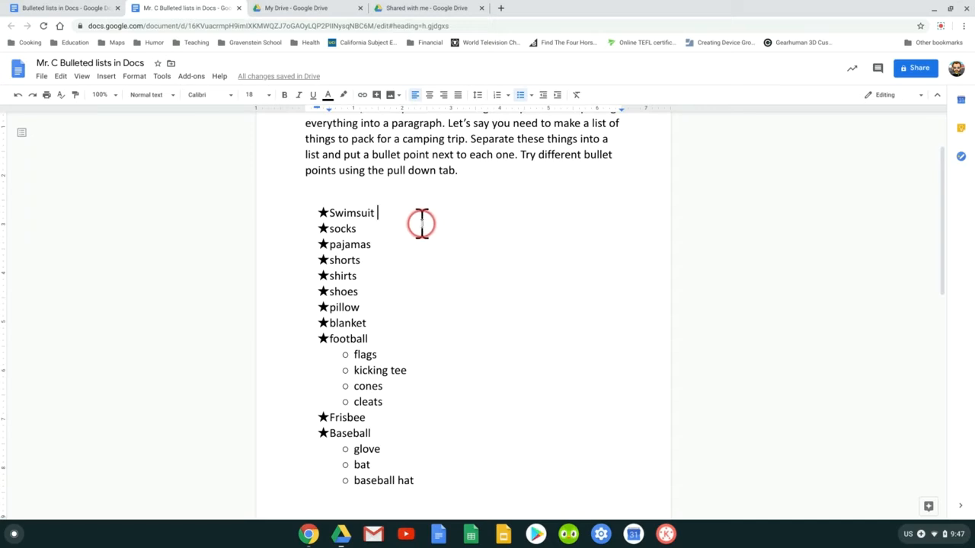
left_click(532, 96)
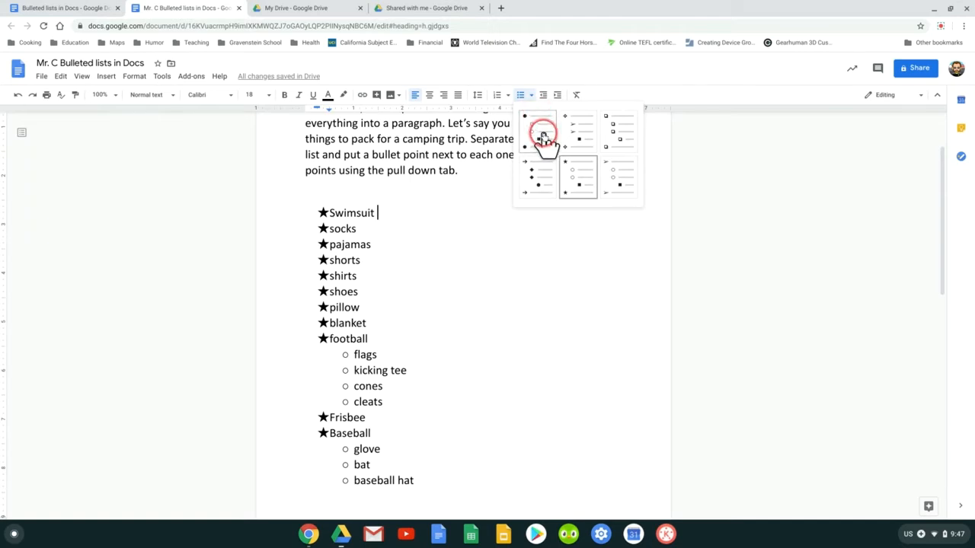
left_click(548, 137)
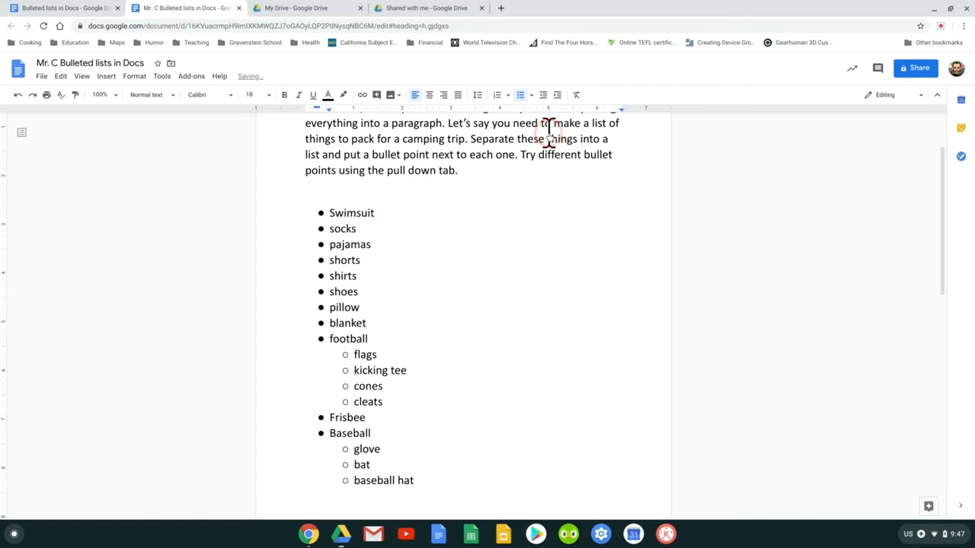
left_click(530, 96)
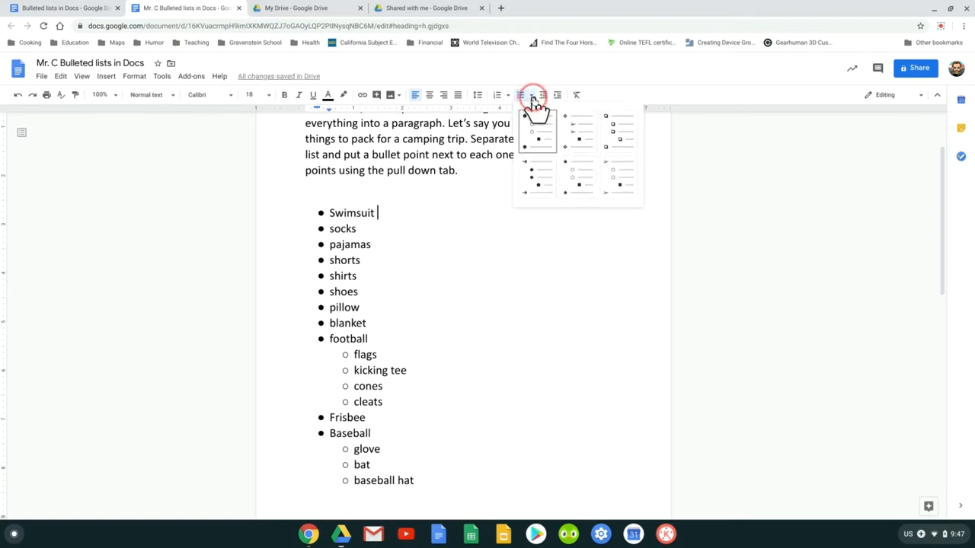
left_click(541, 174)
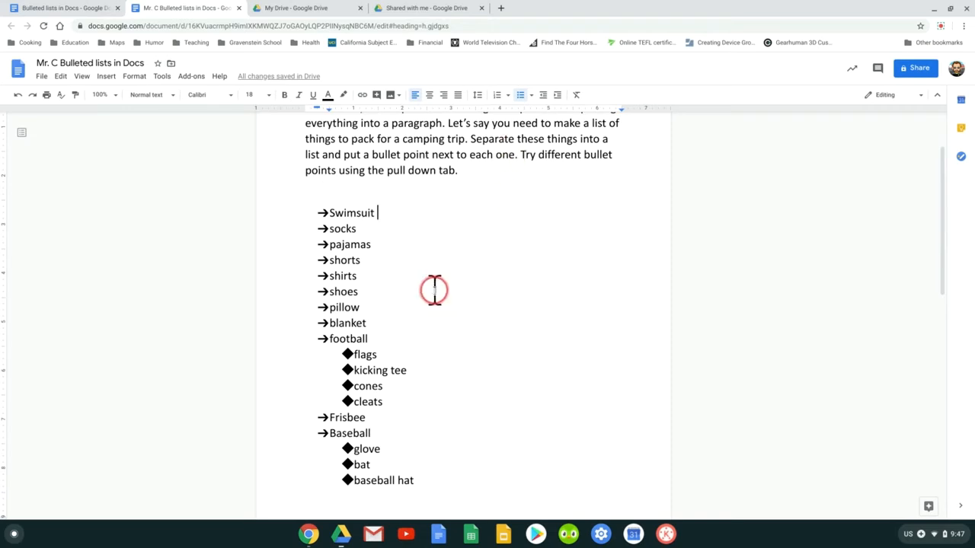
scroll(433, 287, "down", 1)
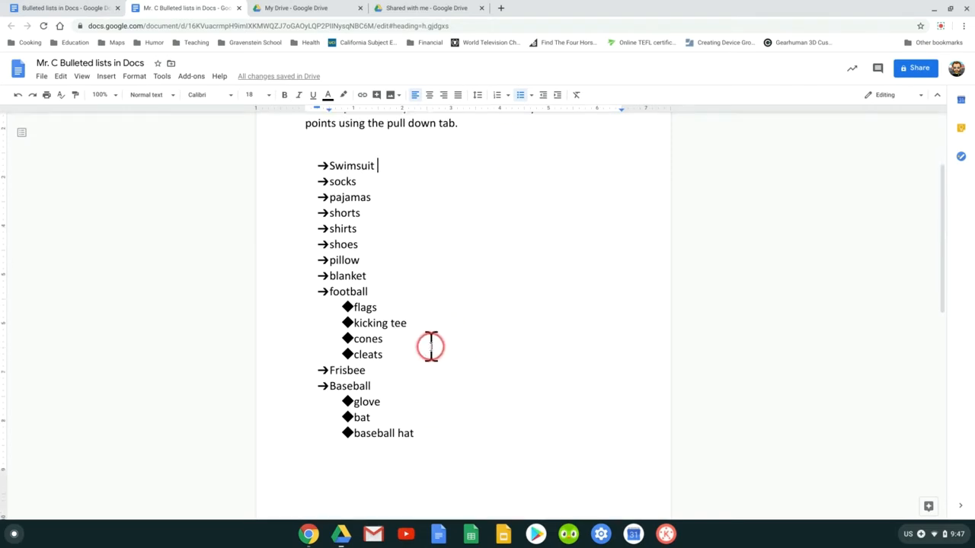
scroll(435, 343, "down", 2)
scroll(437, 345, "up", 4)
scroll(437, 345, "down", 2)
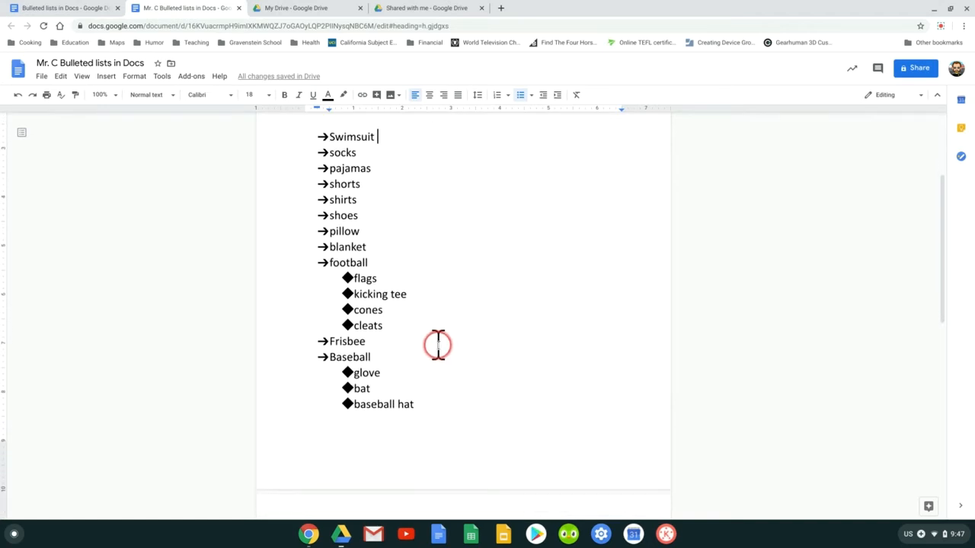
left_click(533, 96)
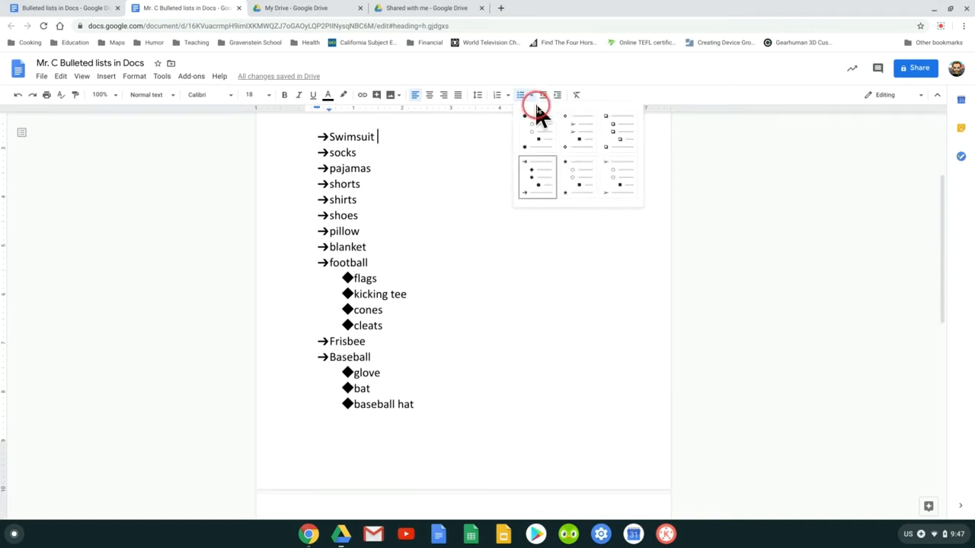
left_click(577, 183)
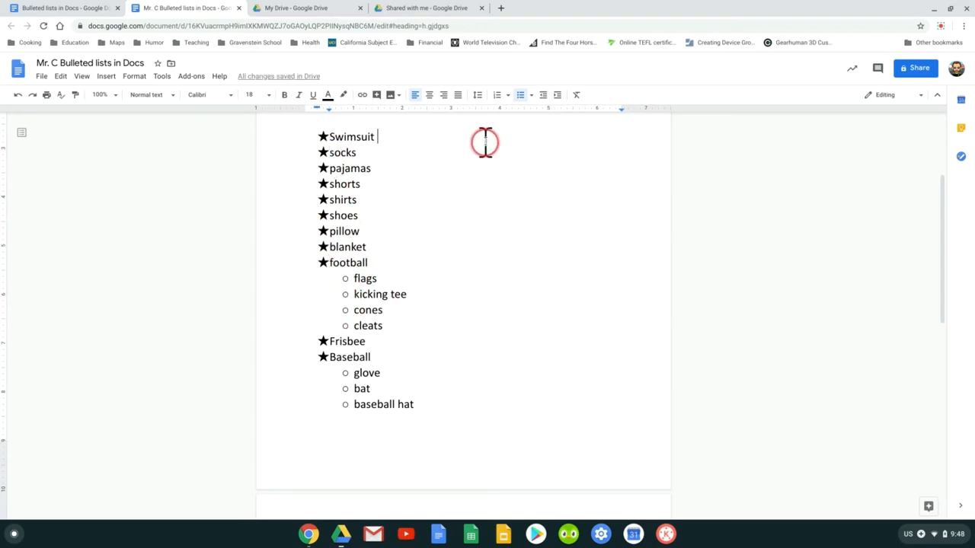
left_click(531, 96)
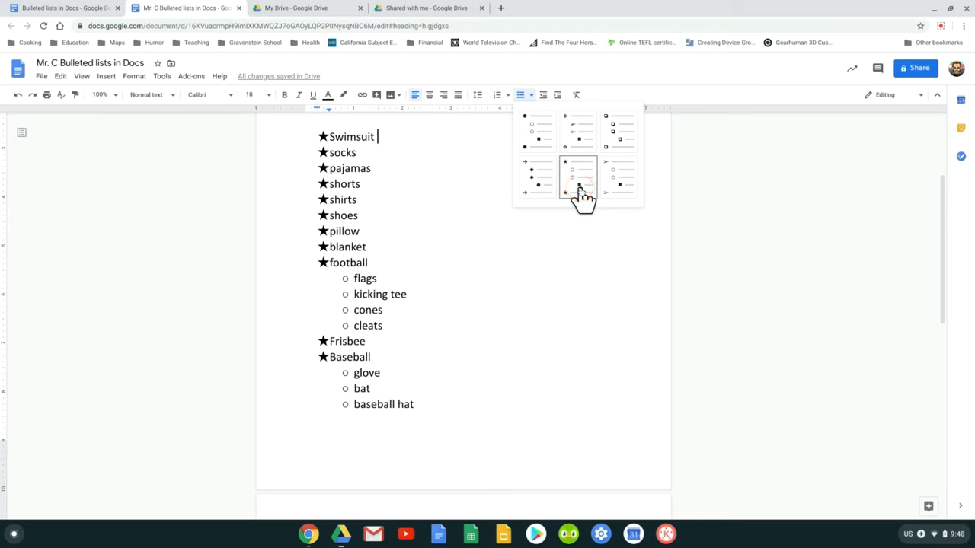
left_click(427, 310)
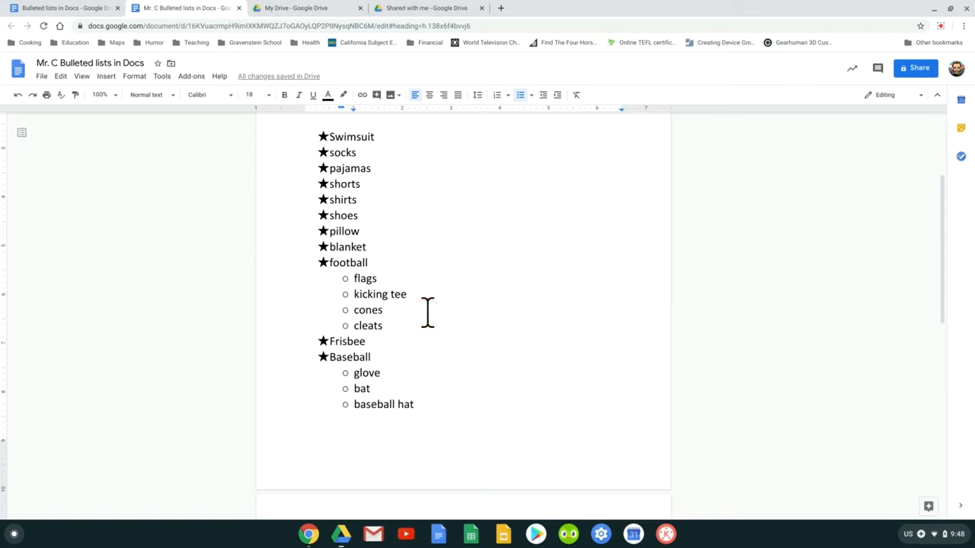
left_click_drag(368, 262, 385, 321)
left_click(385, 321)
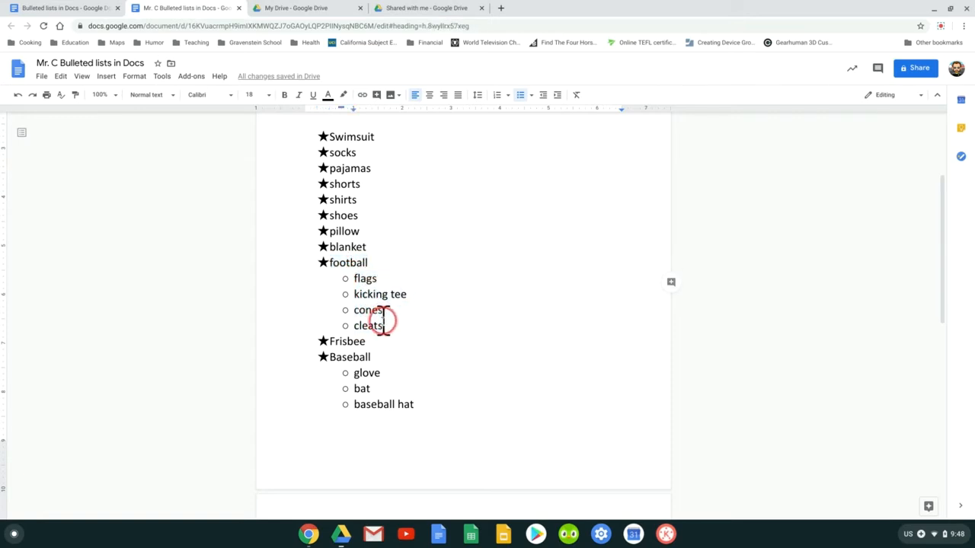
- Add red cones and blue cones as further-indented sub-bullets under cones in the football list
left_click(389, 313)
left_click(385, 309)
left_click(436, 319)
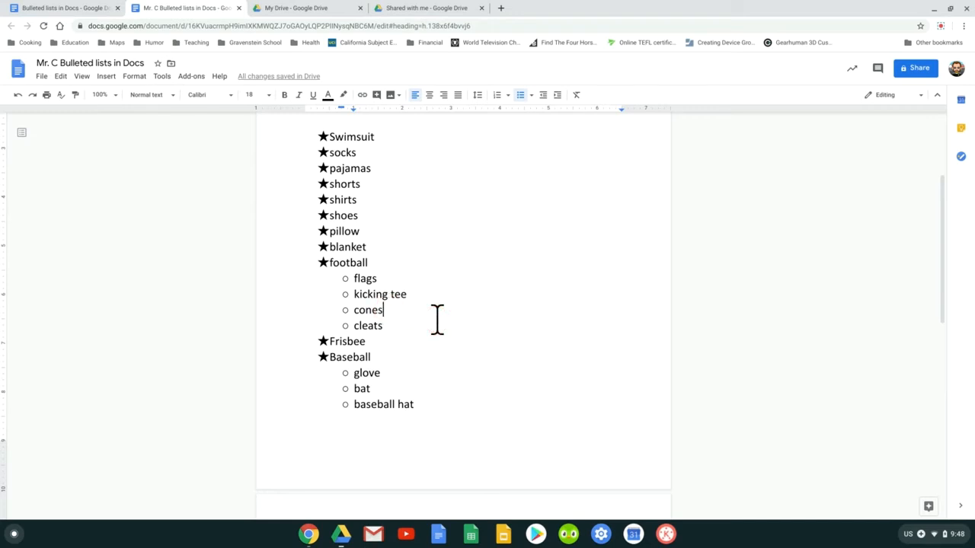
key("Return")
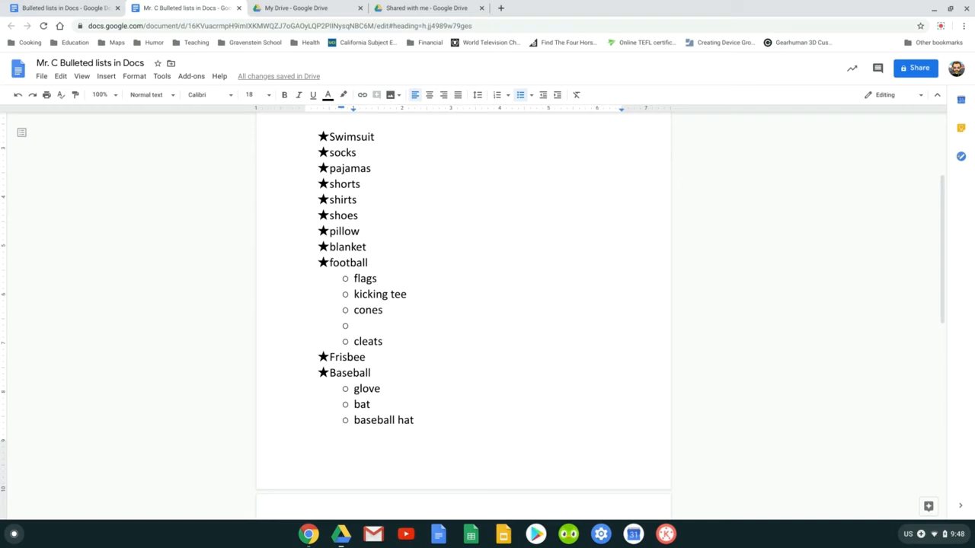
key("Tab")
type("red")
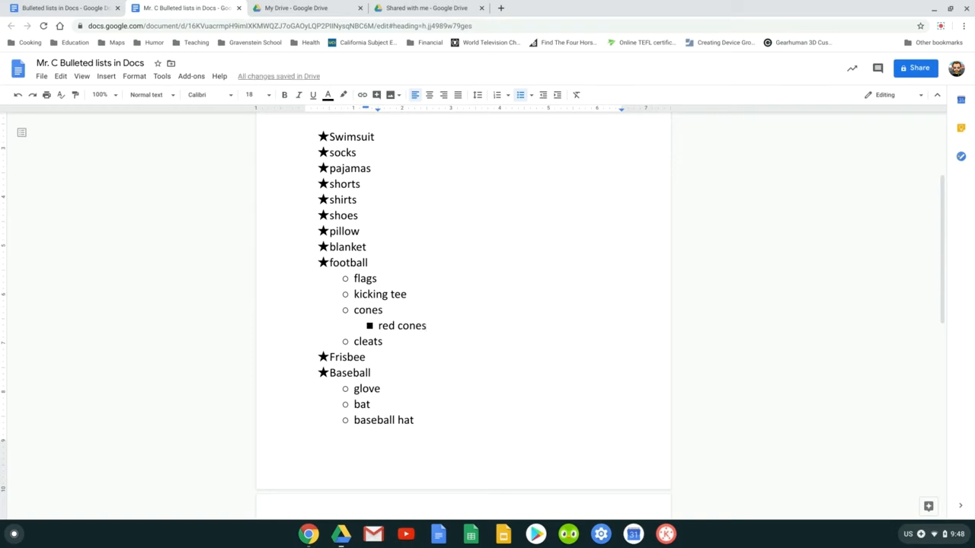
key("Return")
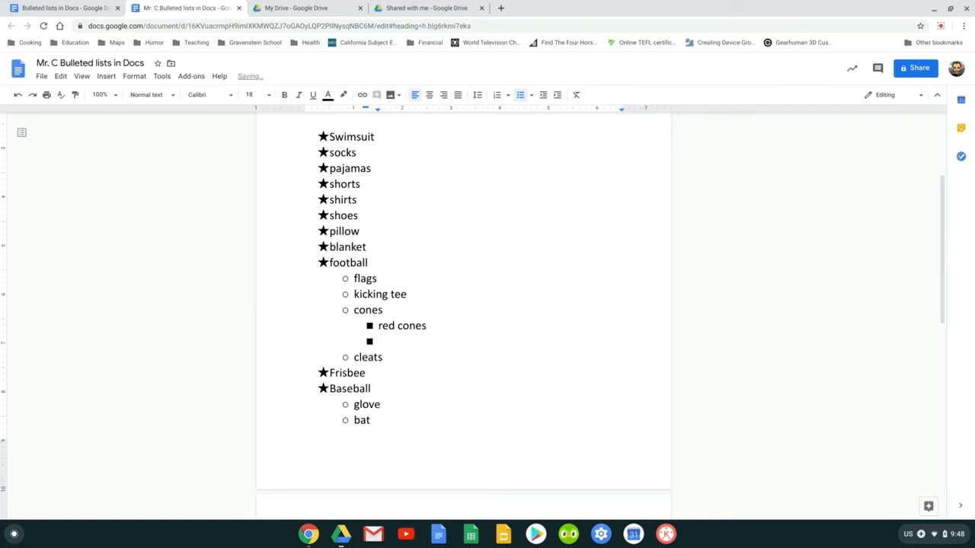
type("blue cones")
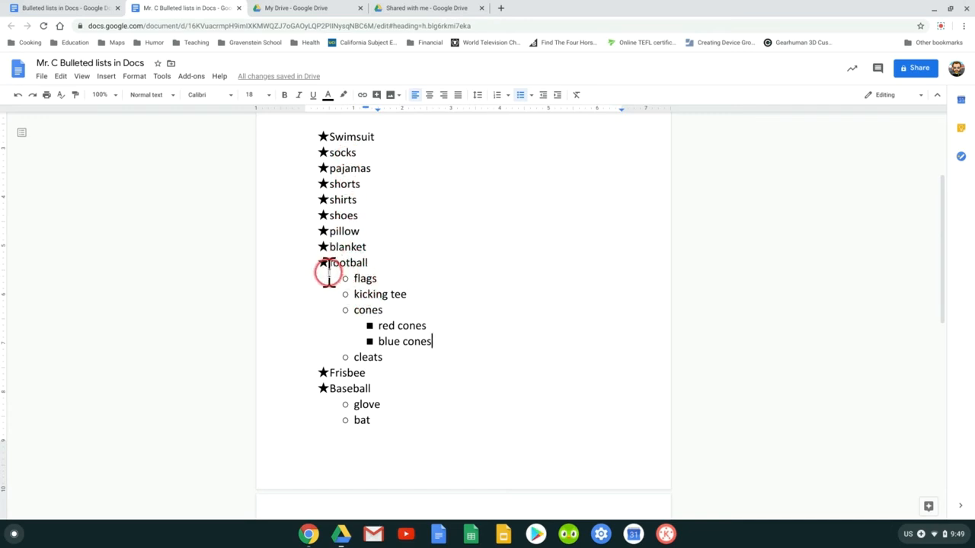
- Try the checkbox, four-diamond and arrow bullet styles on the whole camping list, and set it to the solid round style
left_click_drag(330, 267, 418, 357)
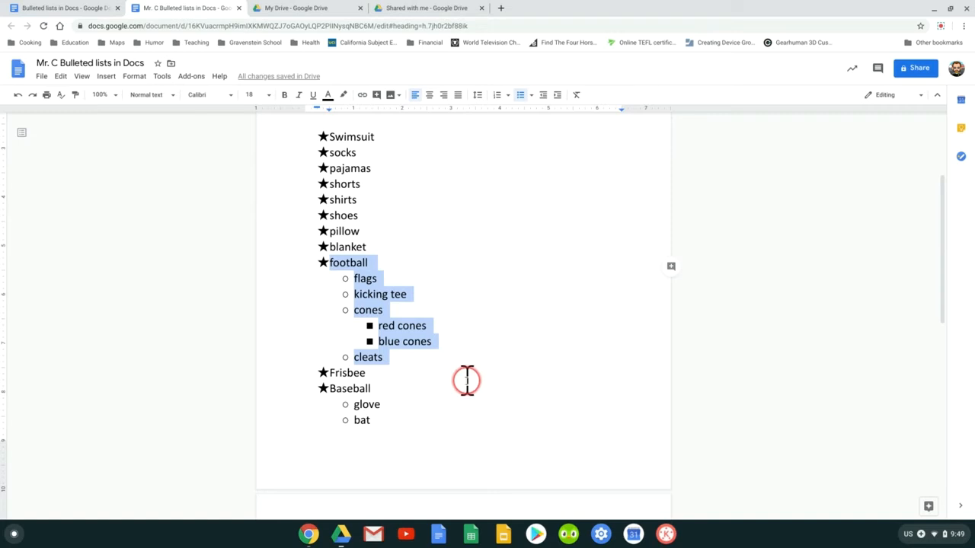
left_click(453, 320)
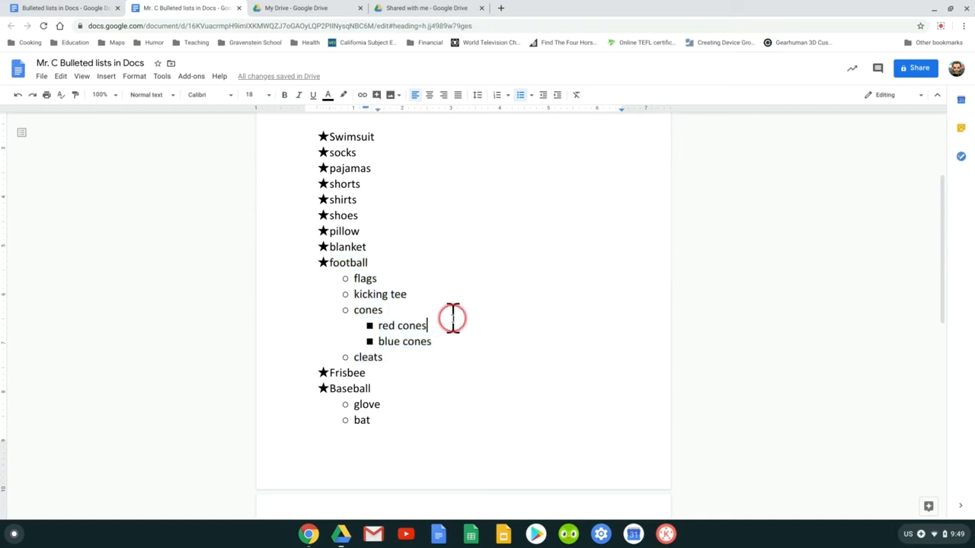
left_click(380, 141)
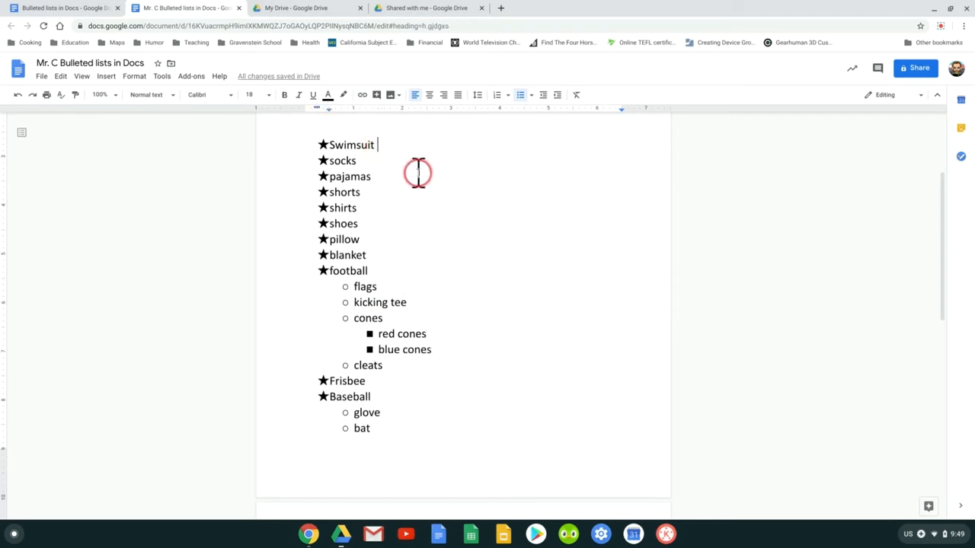
left_click(532, 96)
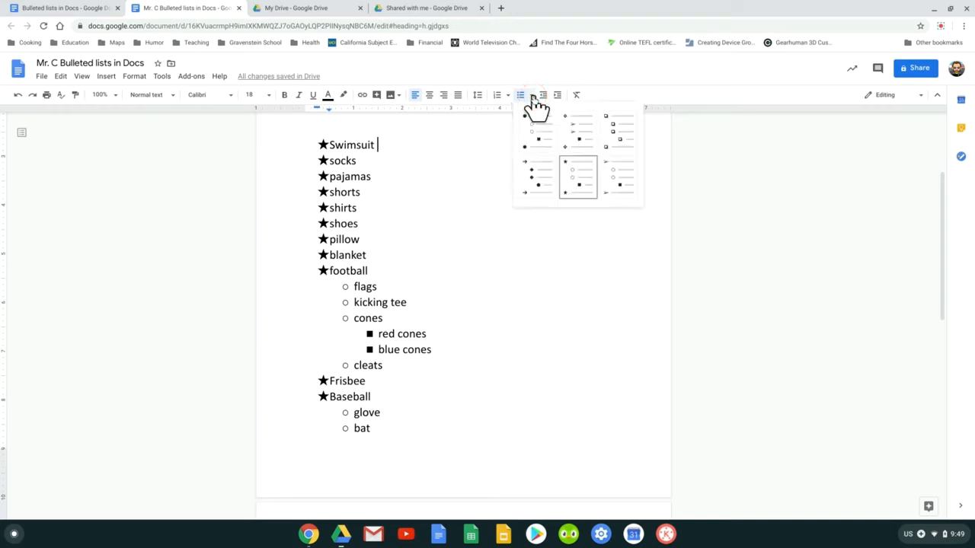
left_click(618, 133)
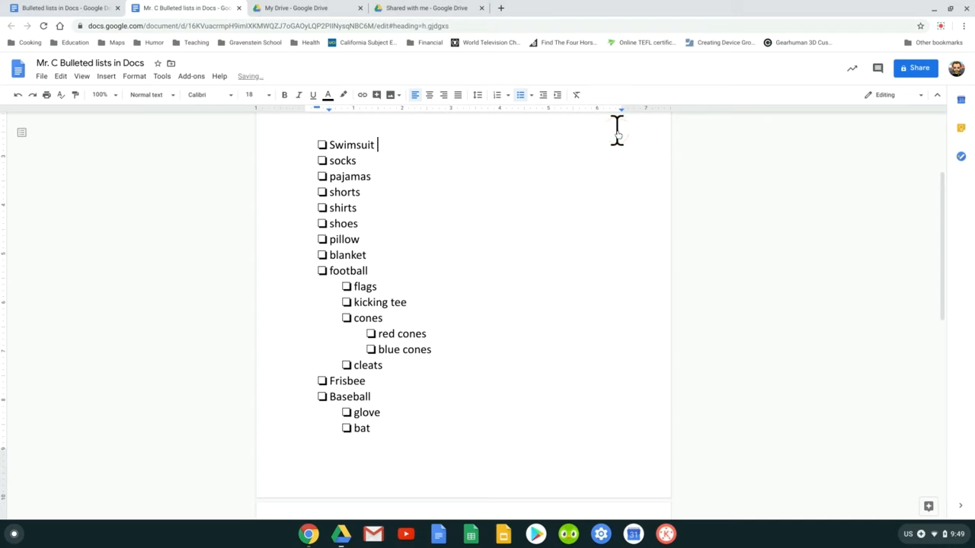
left_click(532, 96)
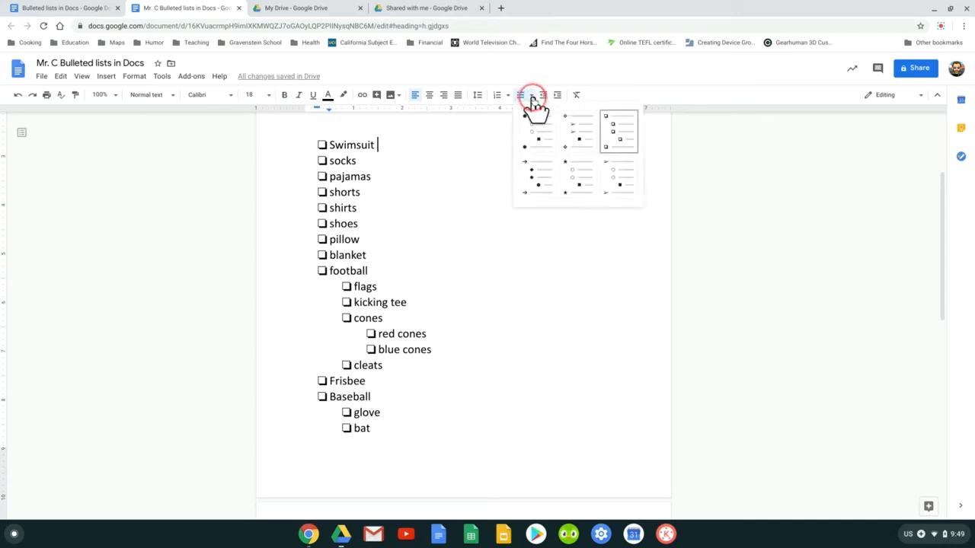
left_click(573, 126)
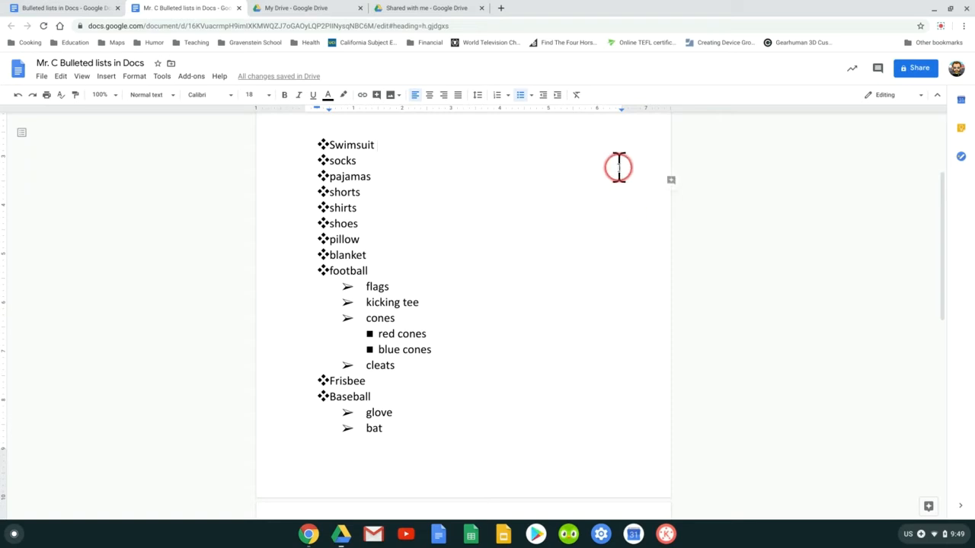
left_click(531, 95)
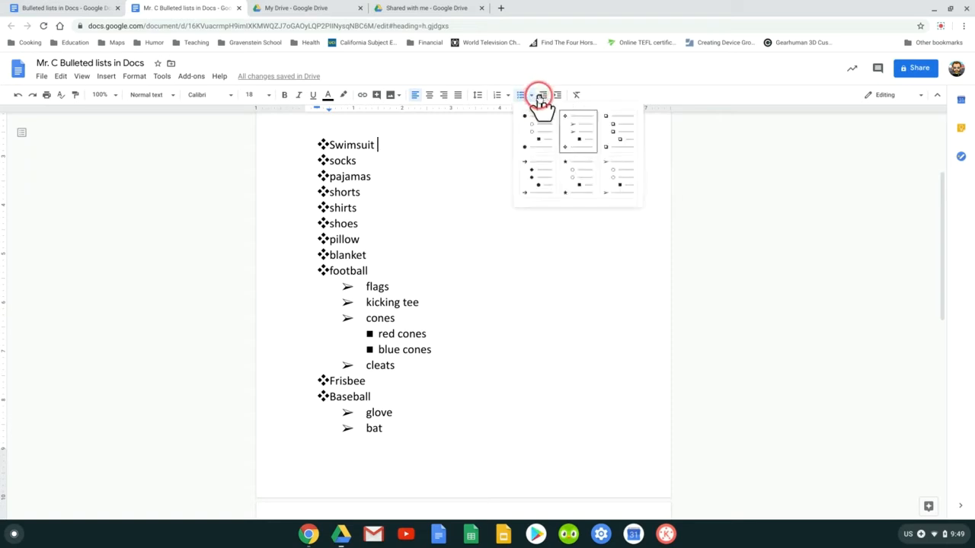
left_click(548, 181)
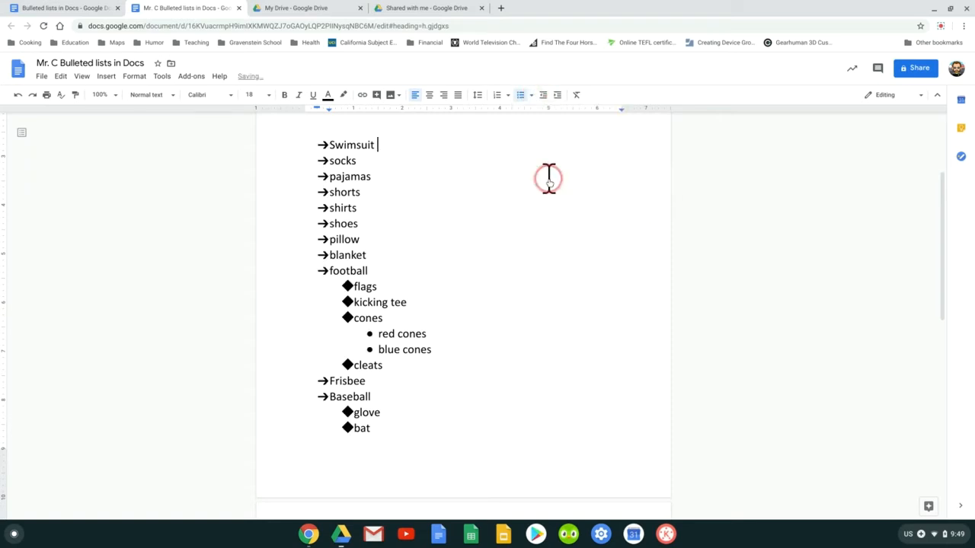
left_click(533, 97)
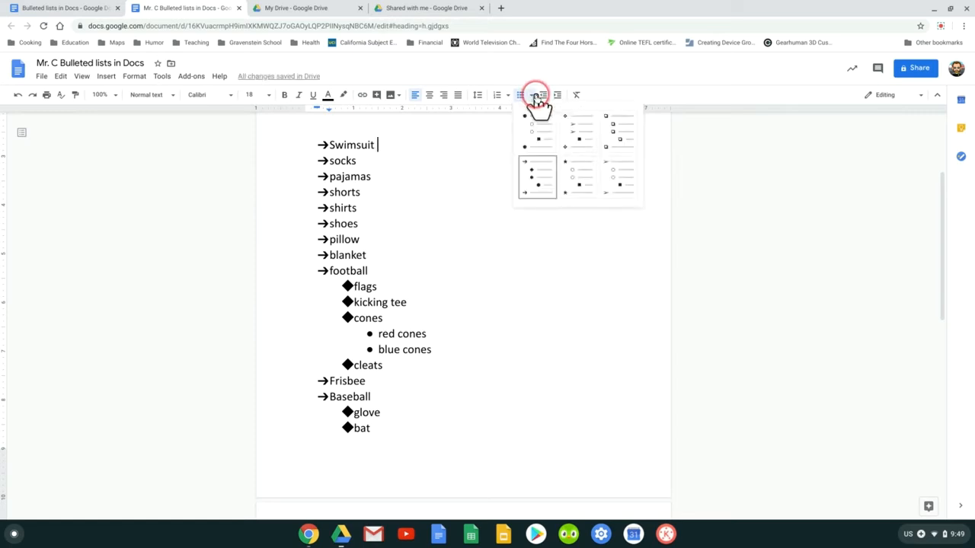
left_click(538, 128)
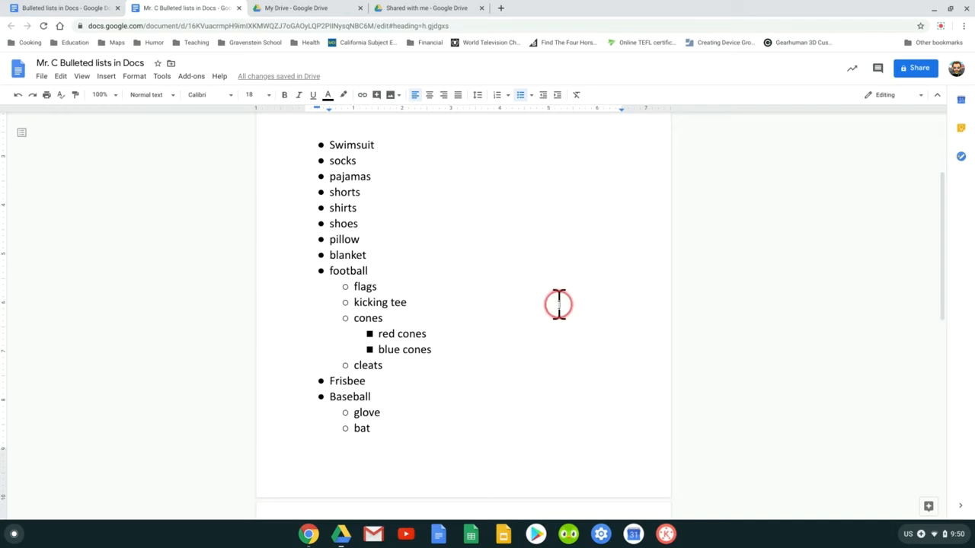
- Turn the line of school items starting with Backpack into a numbered list
scroll(559, 315, "up", 1)
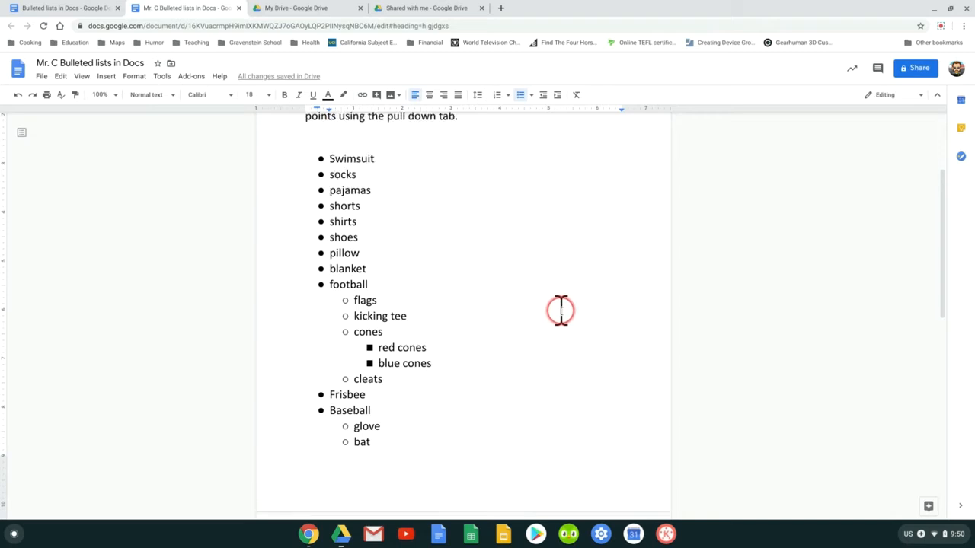
scroll(560, 310, "up", 1)
scroll(559, 305, "down", 4)
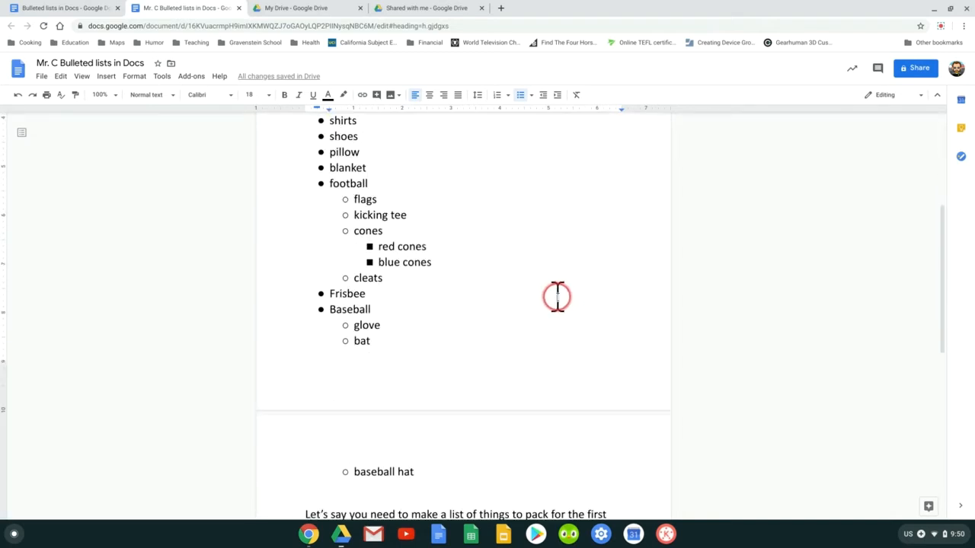
scroll(556, 297, "down", 1)
scroll(450, 339, "down", 4)
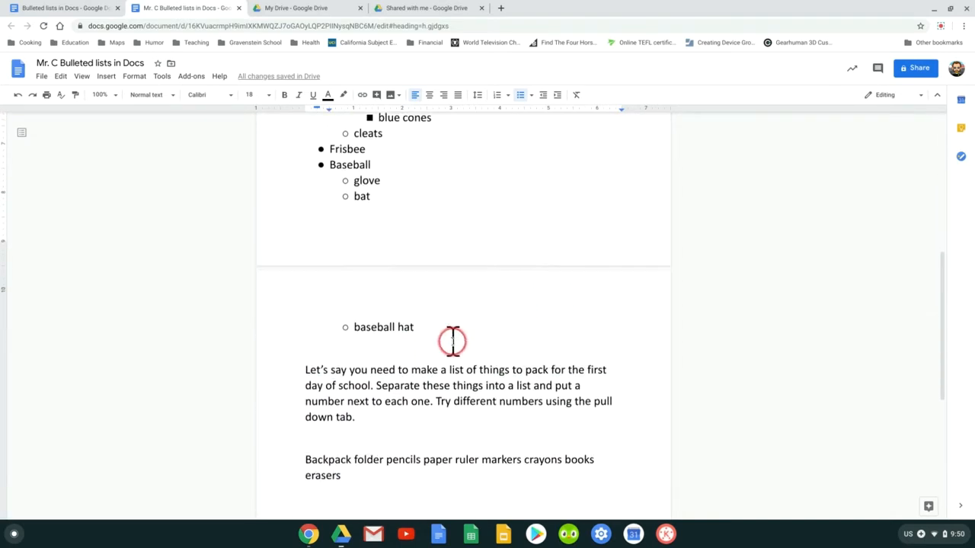
scroll(450, 339, "down", 2)
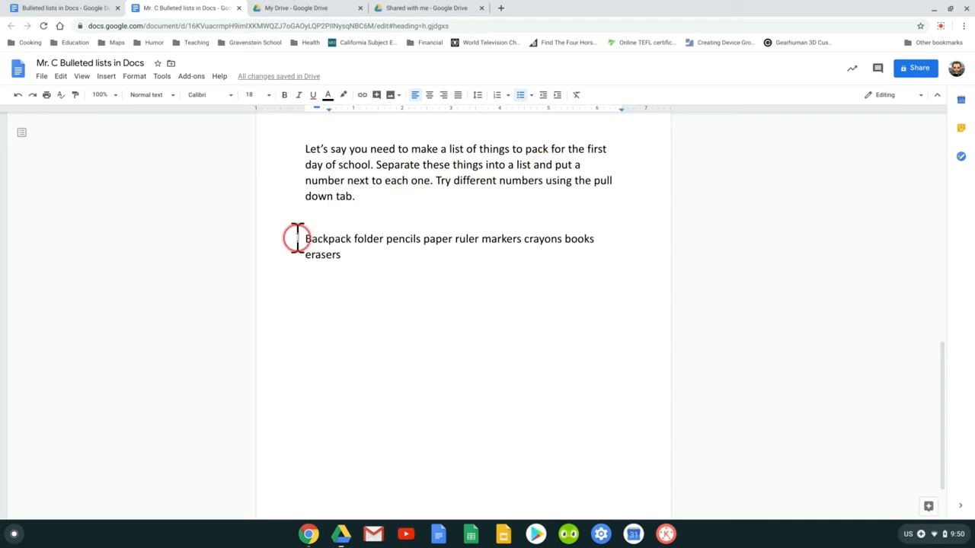
left_click_drag(302, 242, 341, 255)
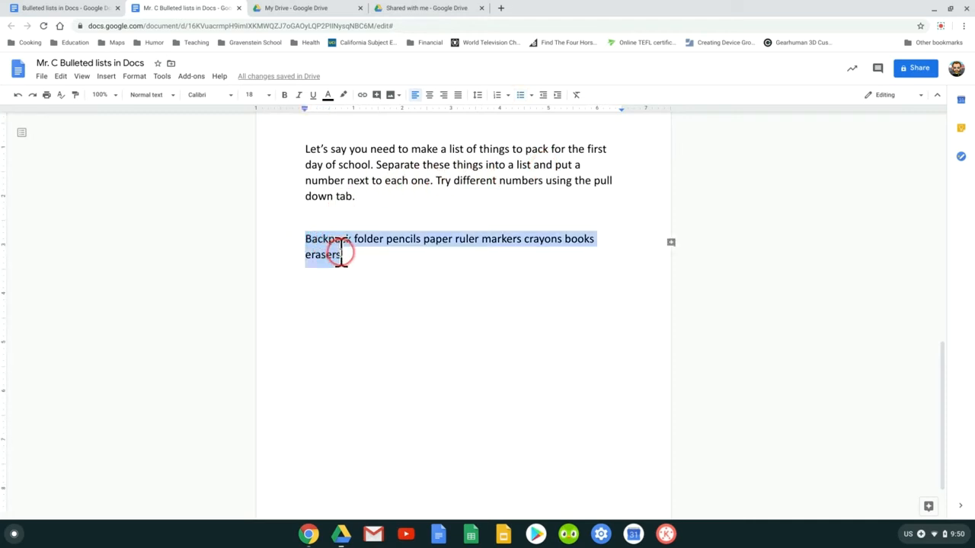
left_click(344, 256)
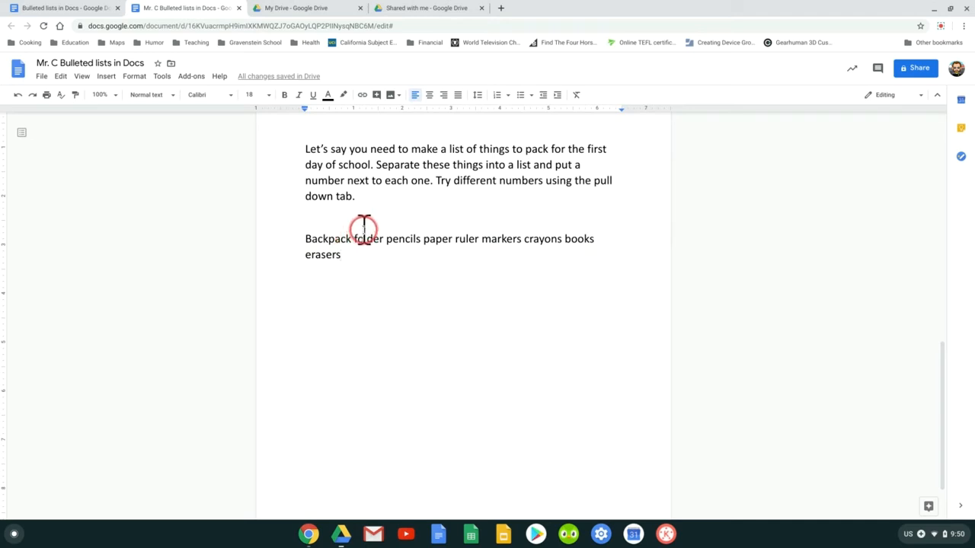
left_click(307, 240)
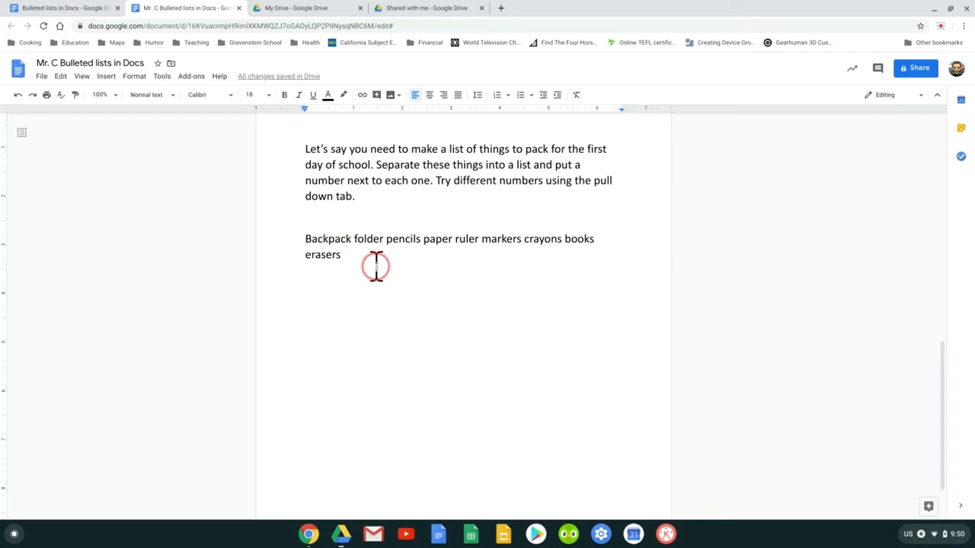
left_click(497, 97)
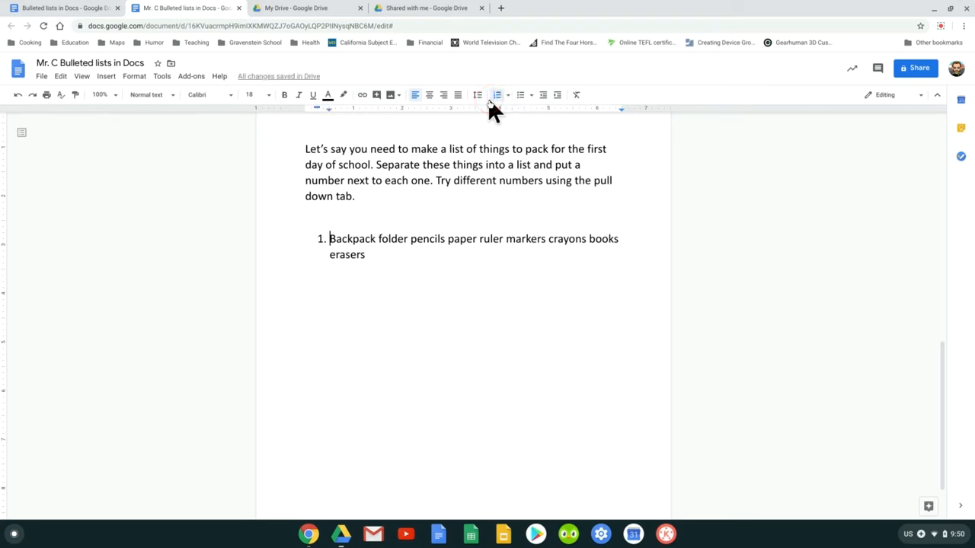
- Split Backpack, folder, pencils, paper and ruler into separate numbered items, leaving the remaining supplies together on the next numbered line
left_click(378, 238)
key("Return")
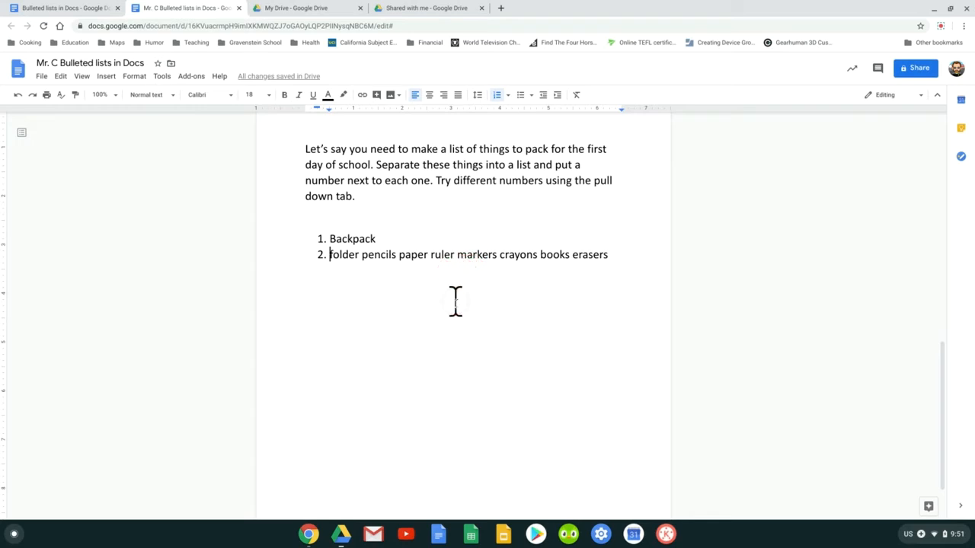
left_click(362, 254)
key("Return")
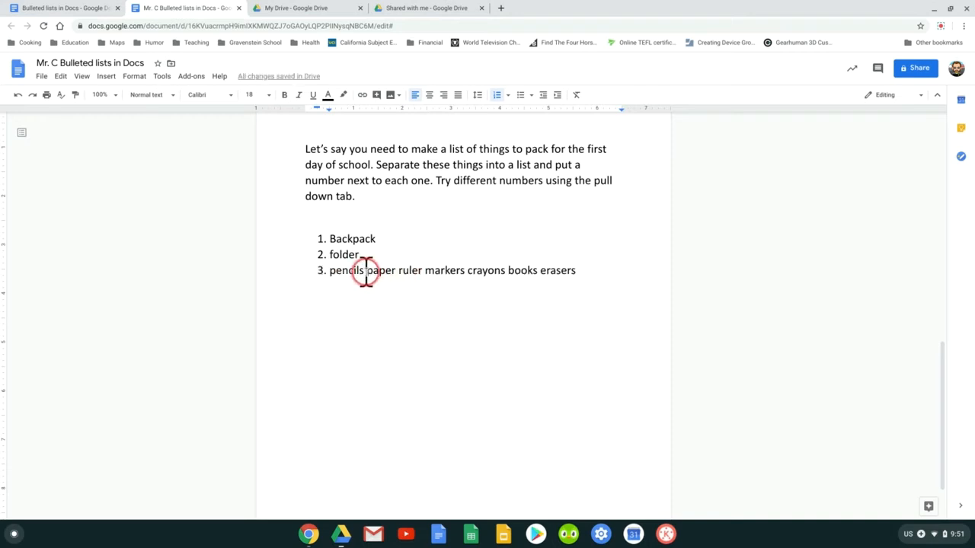
left_click(366, 272)
key("Return")
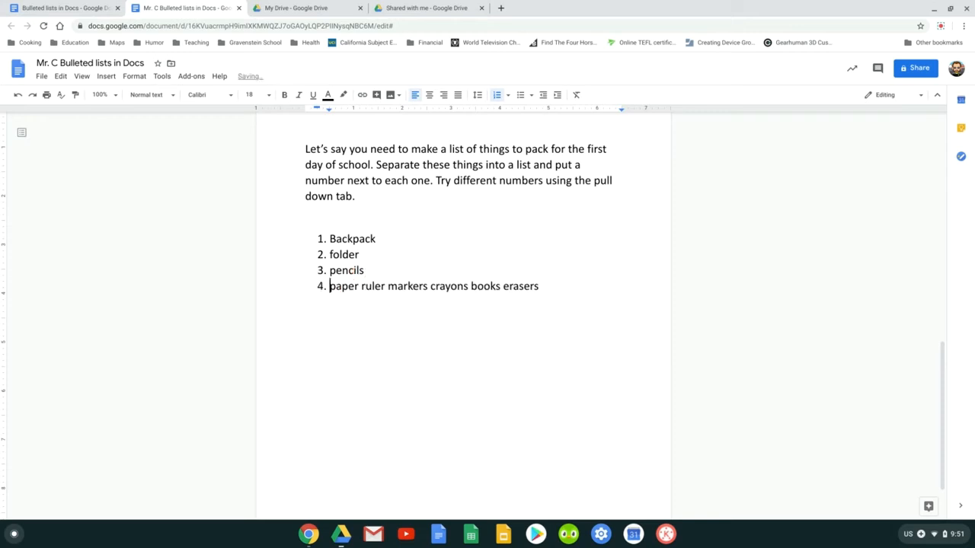
left_click(361, 286)
key("Return")
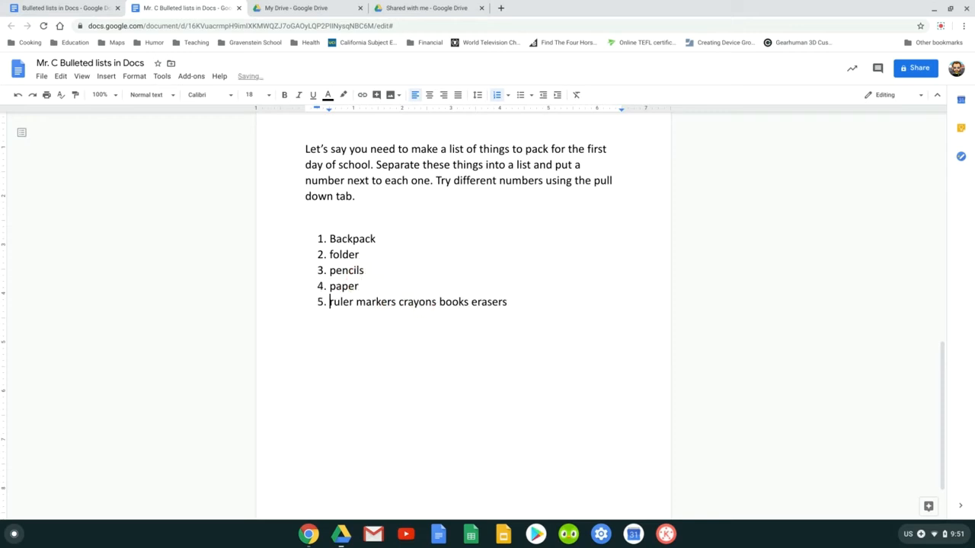
left_click(358, 302)
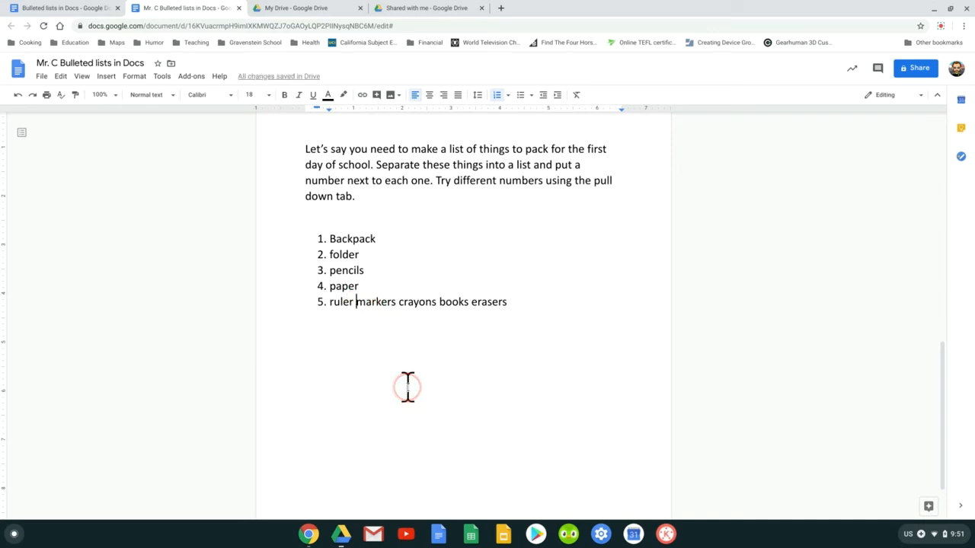
key("Return")
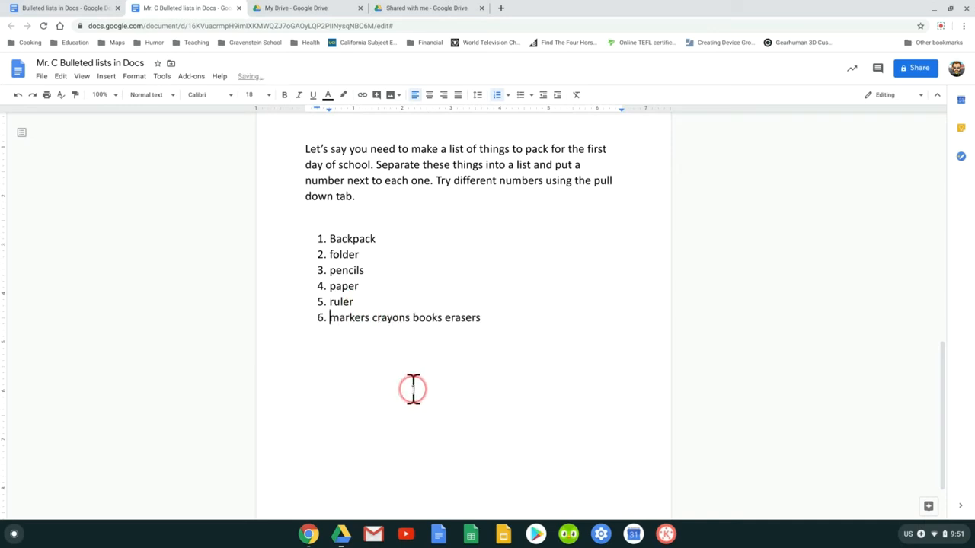
left_click(376, 326)
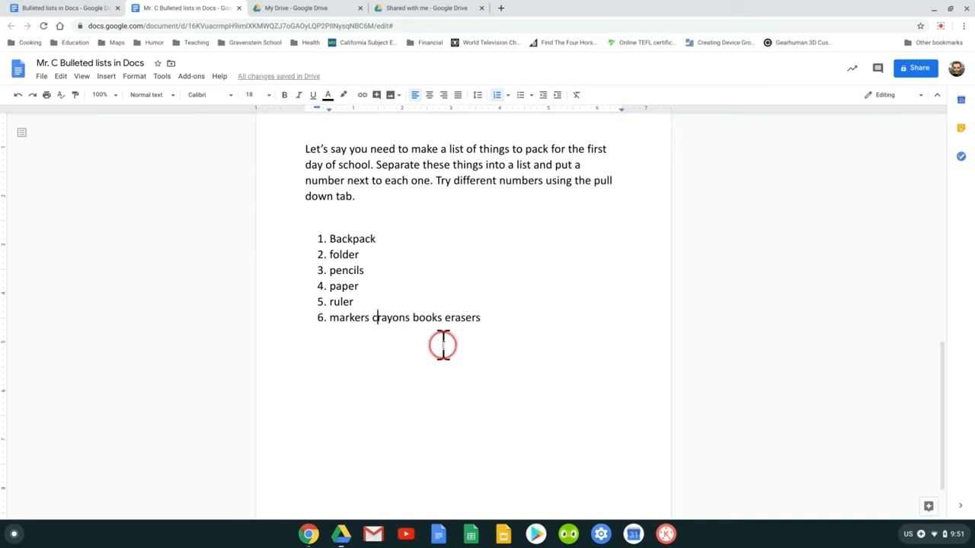
key("Return")
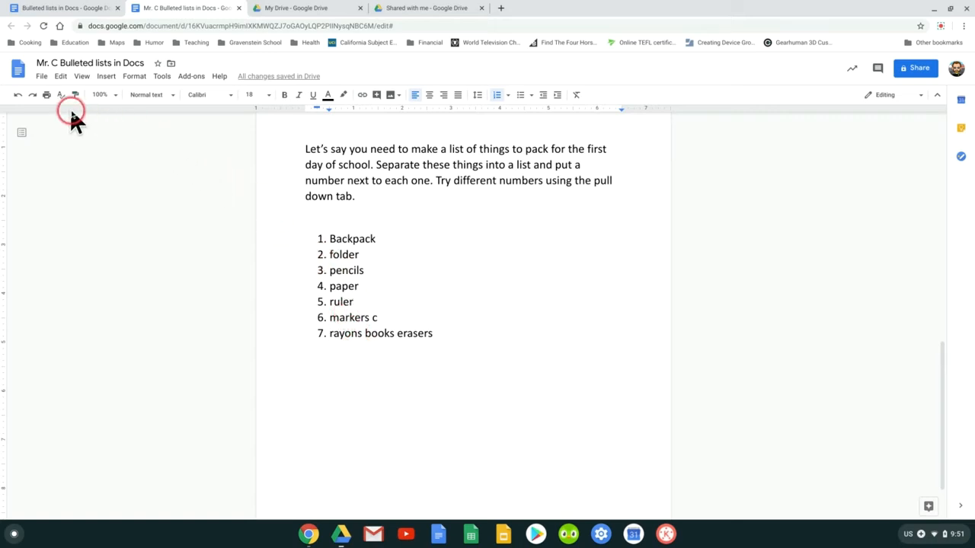
left_click(18, 97)
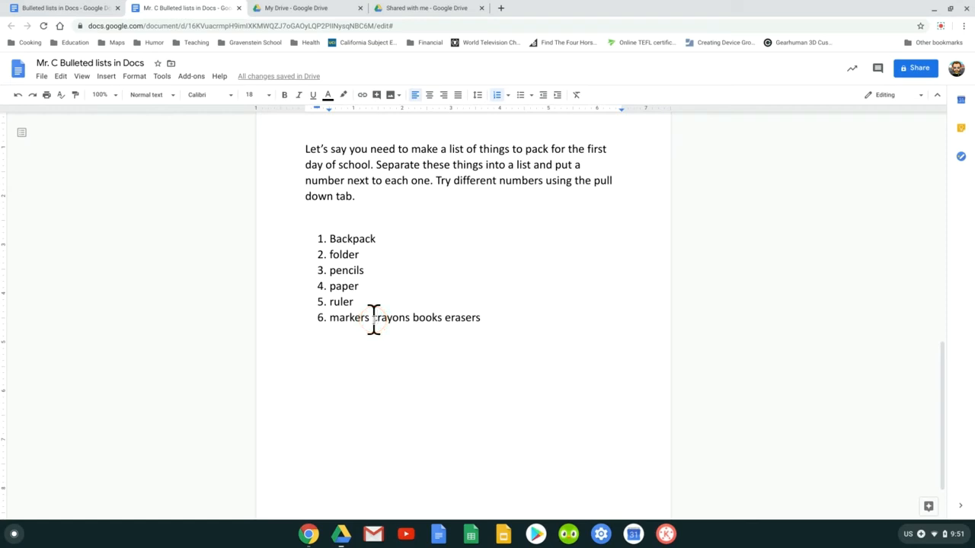
- Split the remaining line of the school list into separate numbered items for markers, crayons, books and erasers
left_click(374, 320)
key("Return")
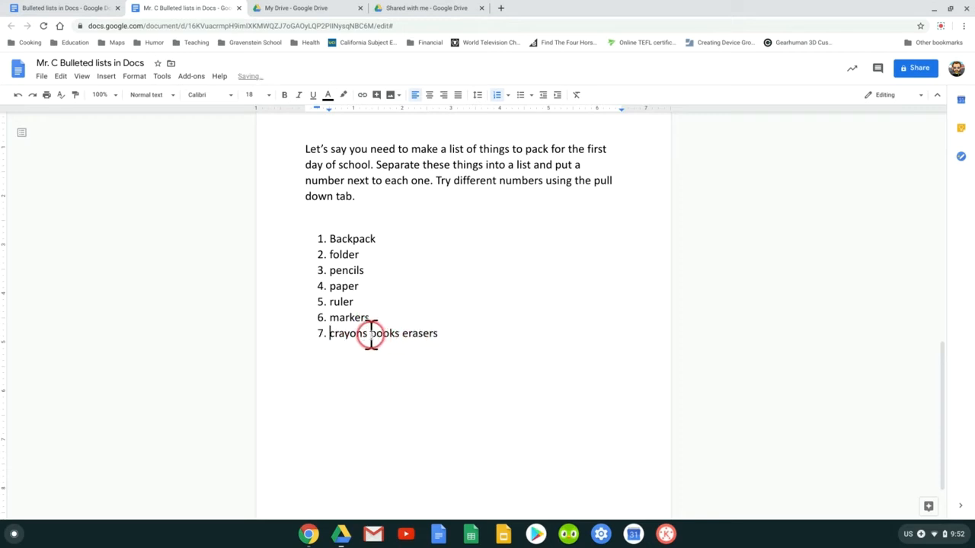
key("Return")
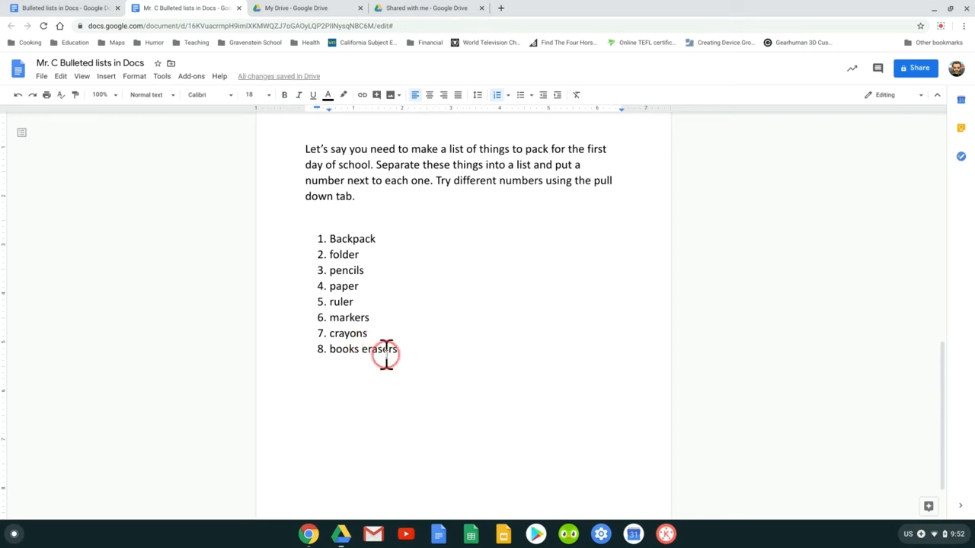
key("Return")
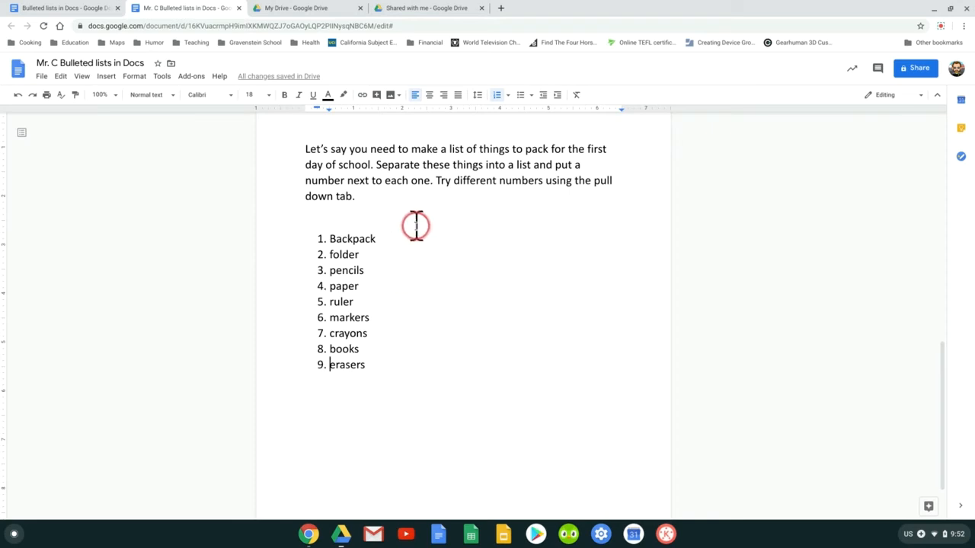
- Try the number-with-parenthesis, multilevel decimal and capital-letter numbering styles on the whole school supplies list
mouse_move(328, 223)
left_mouse_down()
mouse_move(369, 324)
mouse_move(370, 363)
mouse_move(385, 364)
left_mouse_up()
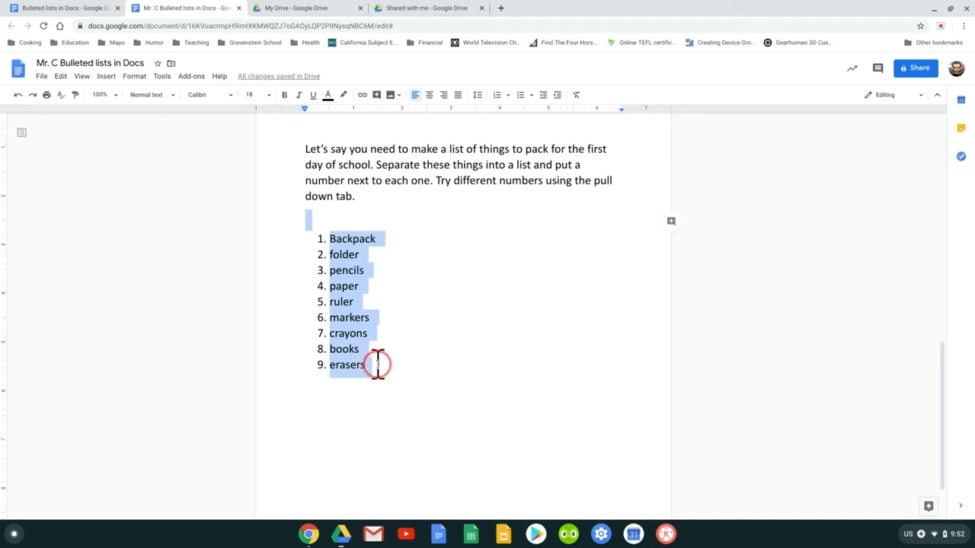
mouse_move(375, 364)
left_mouse_down()
mouse_move(320, 289)
mouse_move(311, 239)
left_mouse_up()
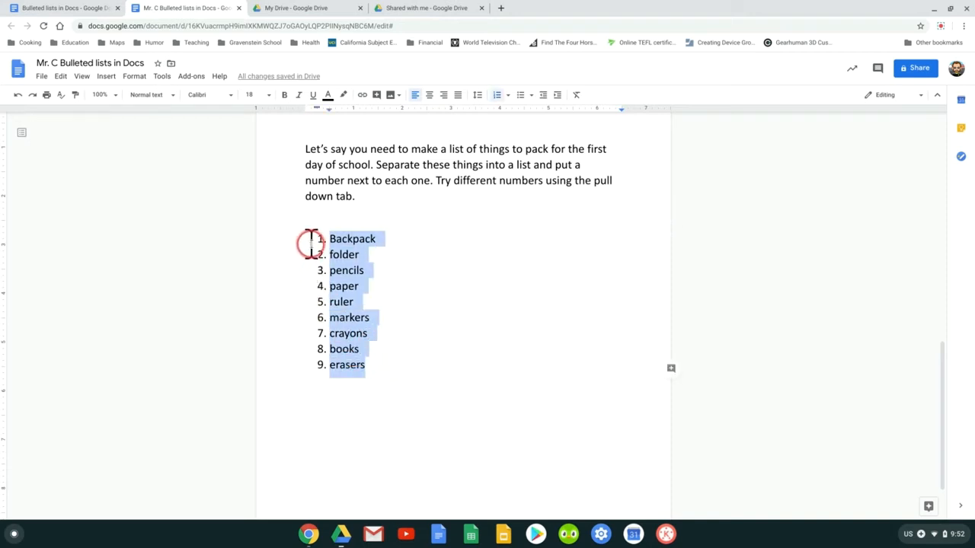
left_click(377, 311)
left_click(387, 239)
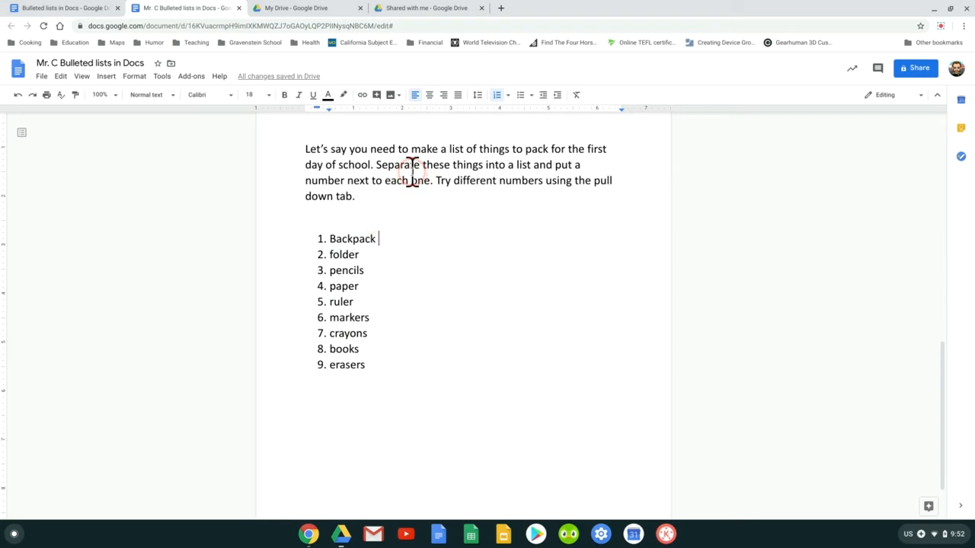
left_click(508, 96)
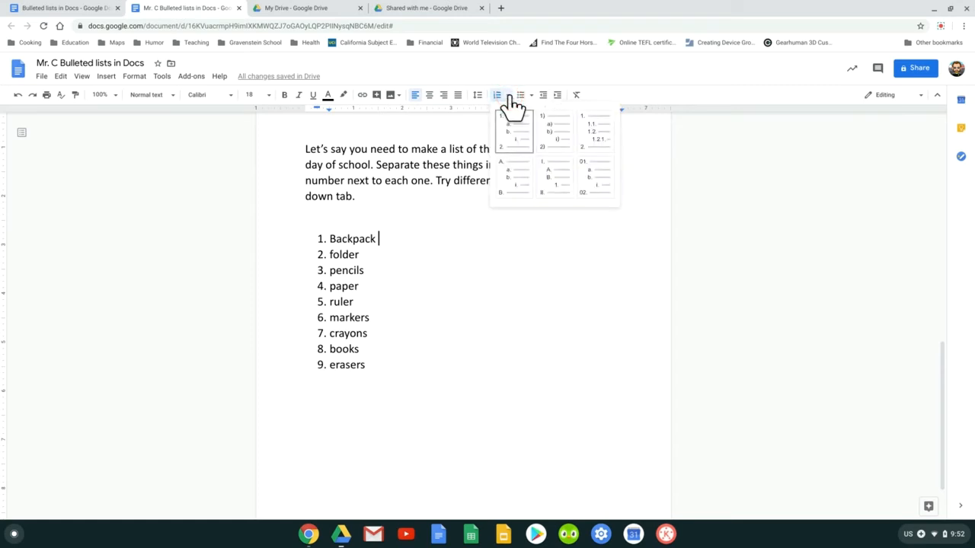
left_click(549, 130)
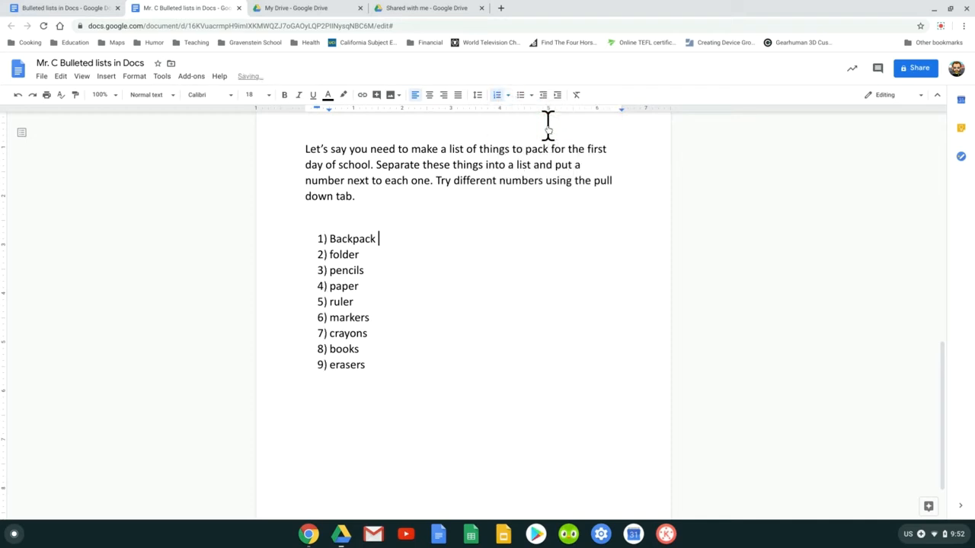
left_click(507, 96)
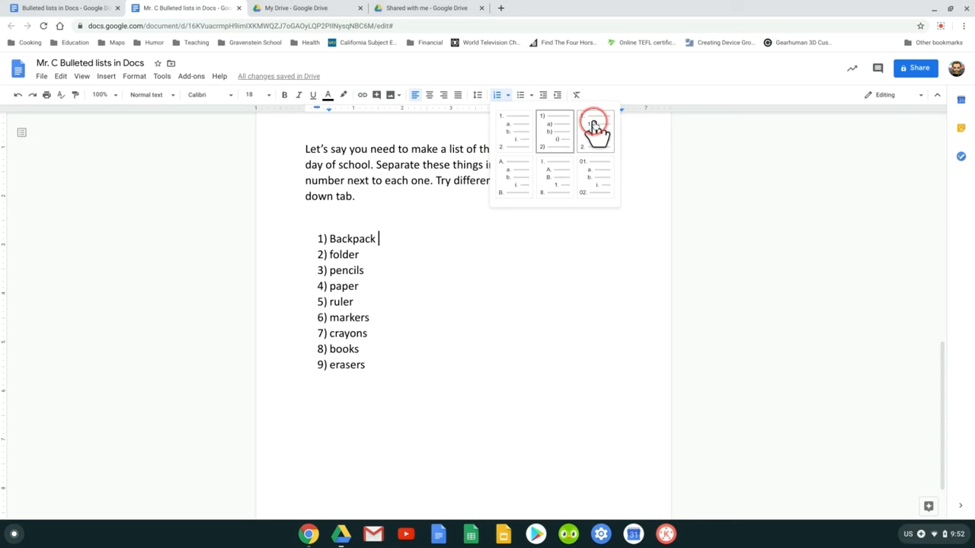
left_click(593, 127)
left_click(508, 98)
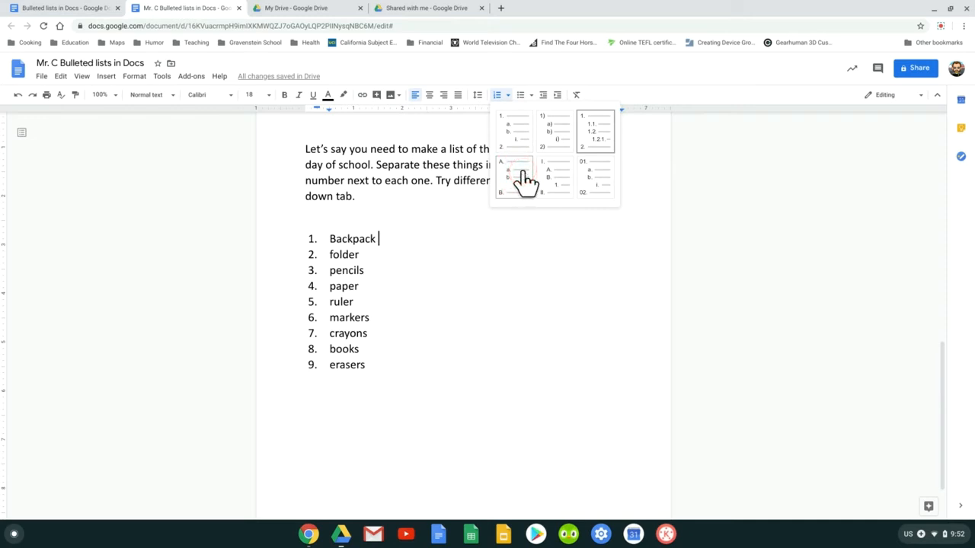
left_click(523, 177)
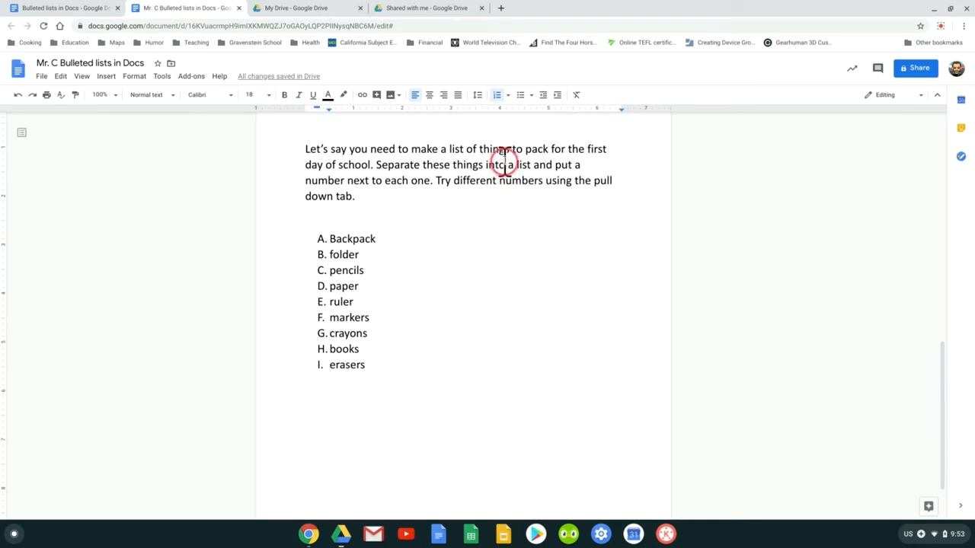
- Try the Roman numeral style on the school supplies list, and return it to the number-with-period style
left_click(508, 96)
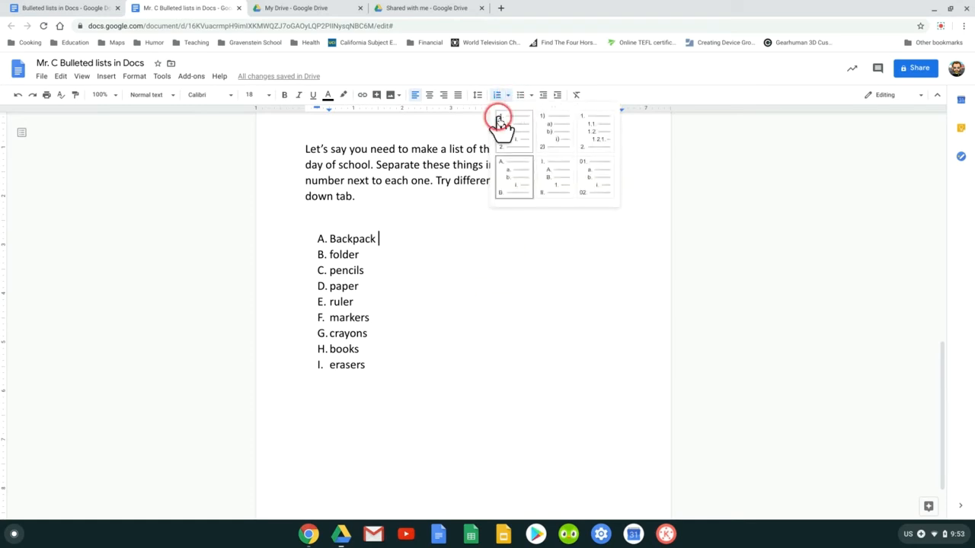
left_click(545, 195)
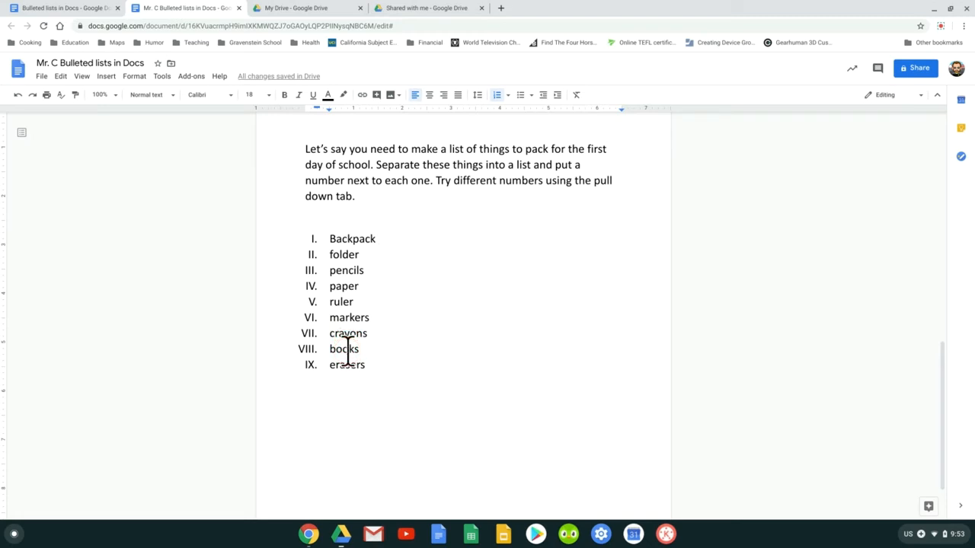
left_click(509, 96)
left_click(511, 126)
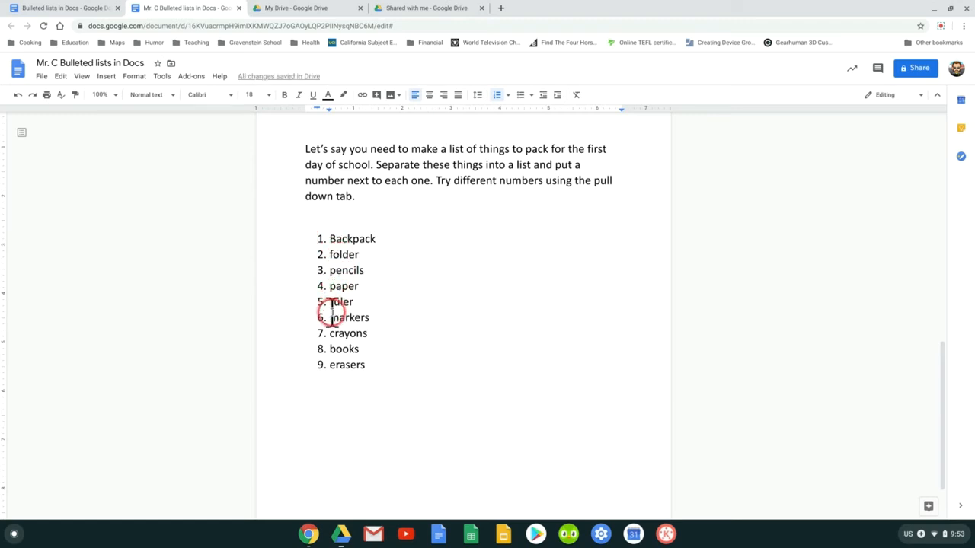
- Try the Roman numeral and leading-zero numbering styles on the school supplies list, and set it back to plain numbers with periods
left_click(510, 96)
left_click(547, 172)
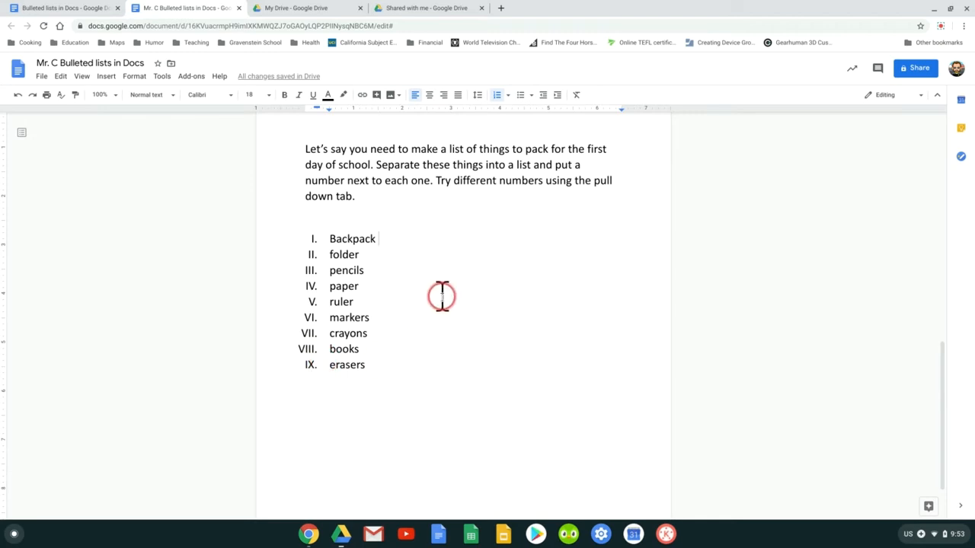
left_click(345, 320)
left_click(508, 96)
left_click(595, 180)
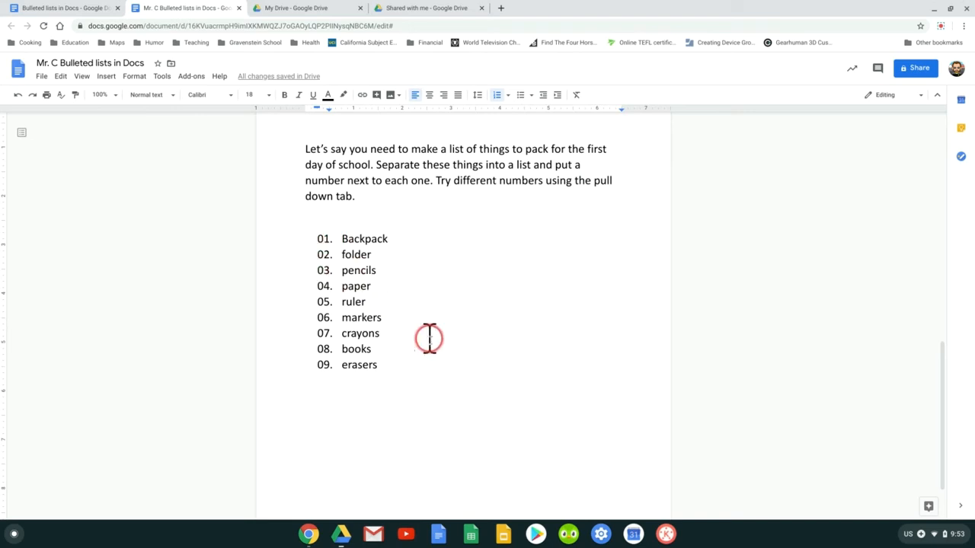
left_click(511, 95)
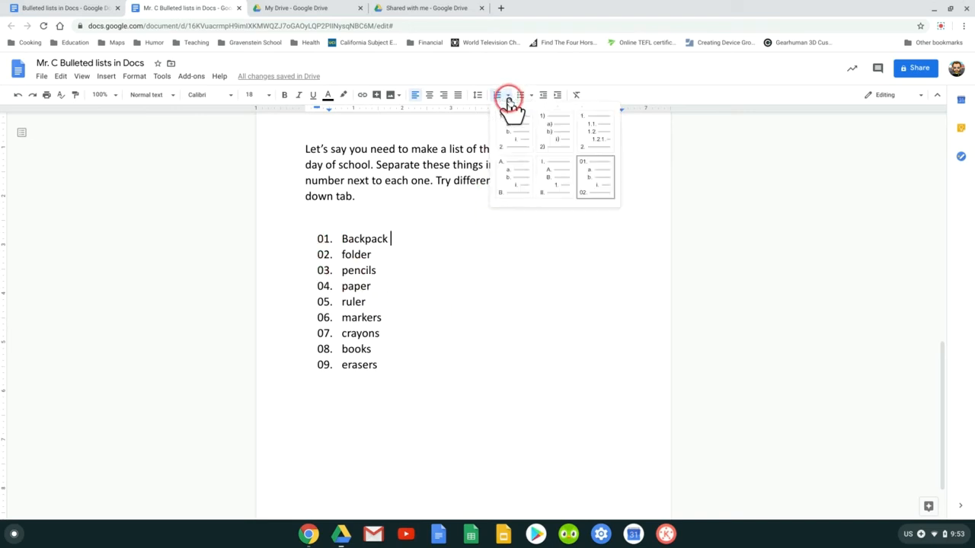
left_click(513, 130)
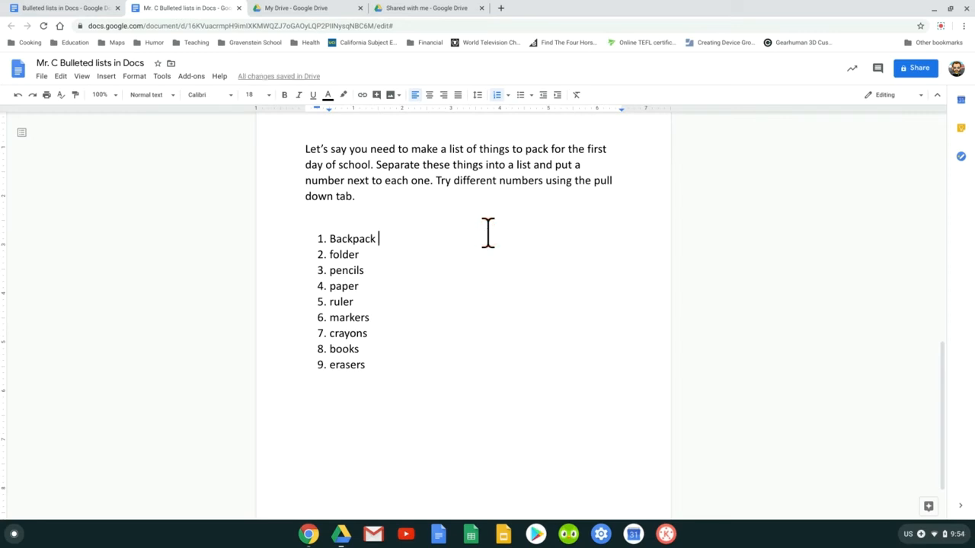
left_click(511, 94)
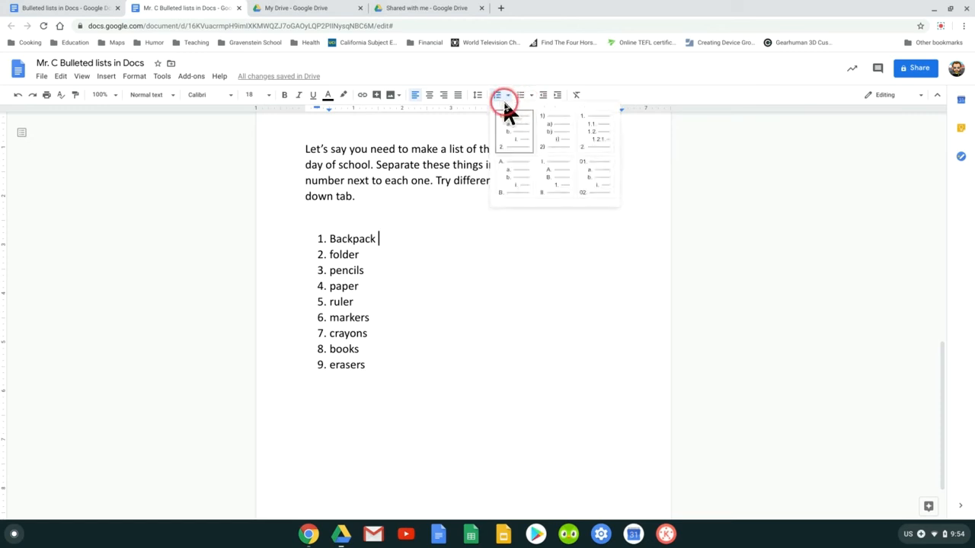
left_click(500, 122)
left_click(464, 249)
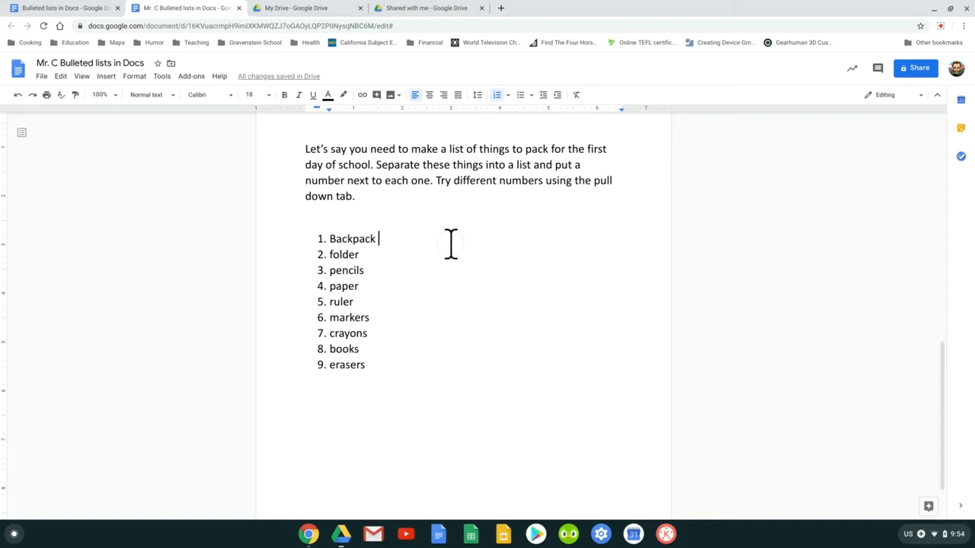
double_click(354, 317)
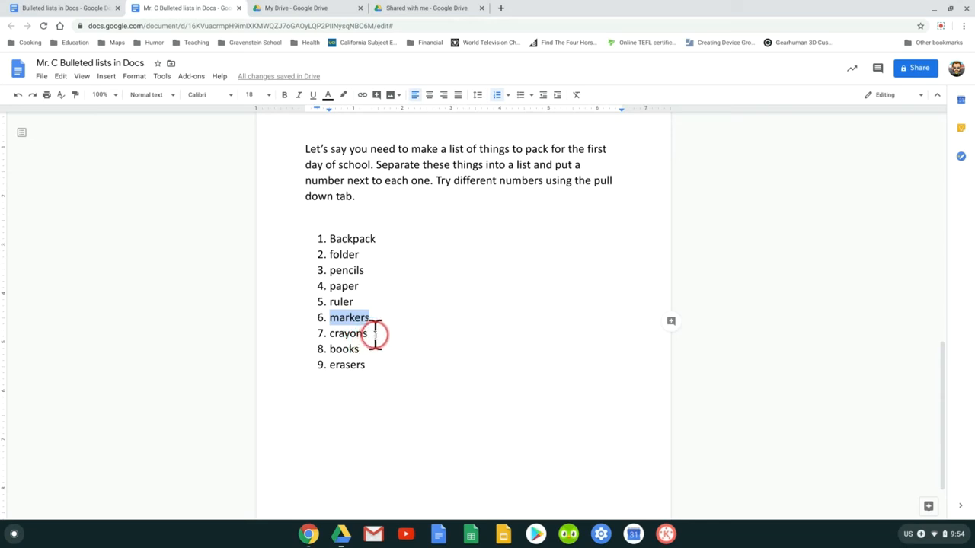
double_click(344, 285)
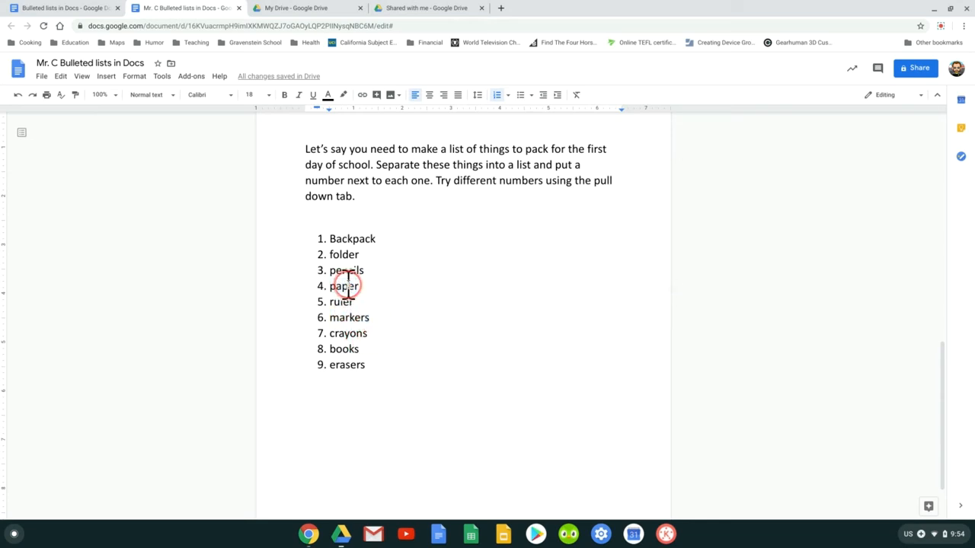
left_click(369, 289)
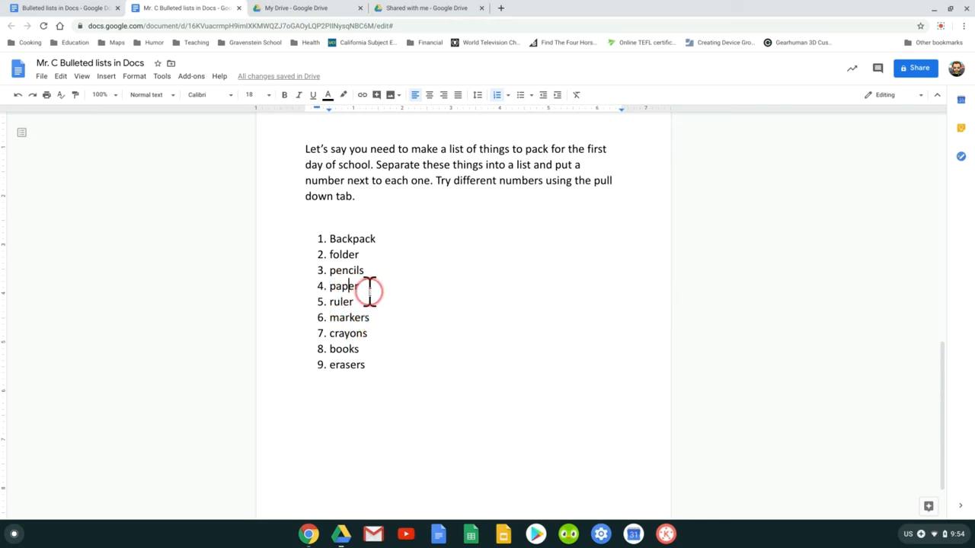
left_click(370, 292)
left_click(319, 293)
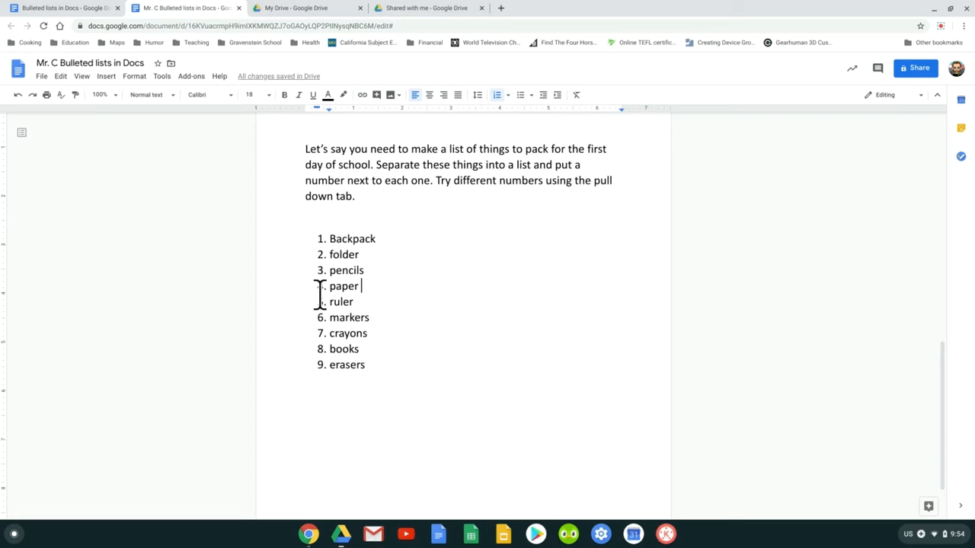
left_click(365, 293)
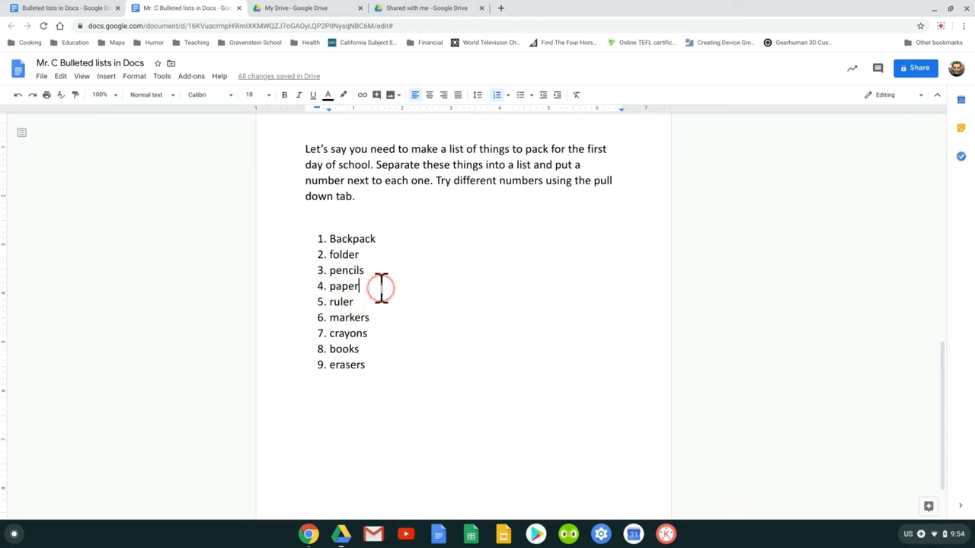
key("Return")
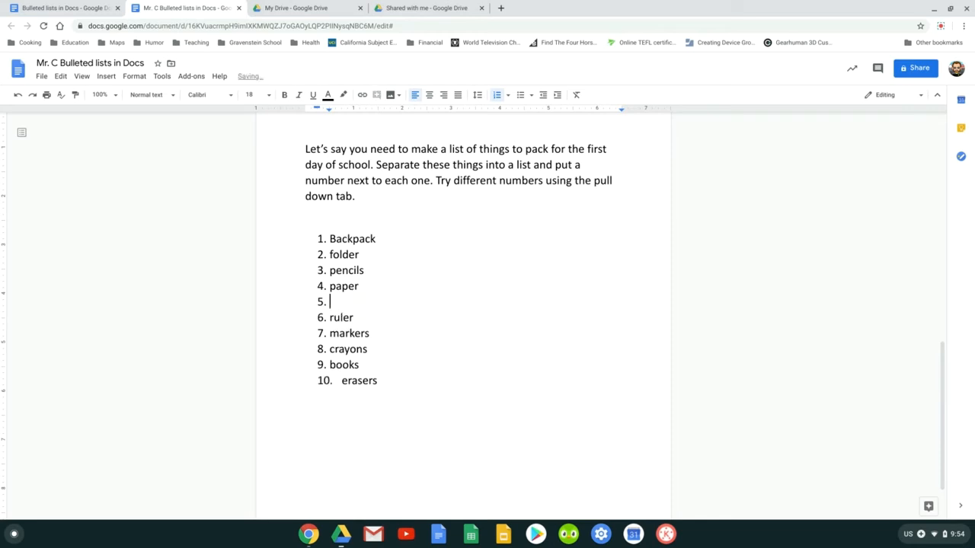
key("BackSpace")
key("BackSpace")
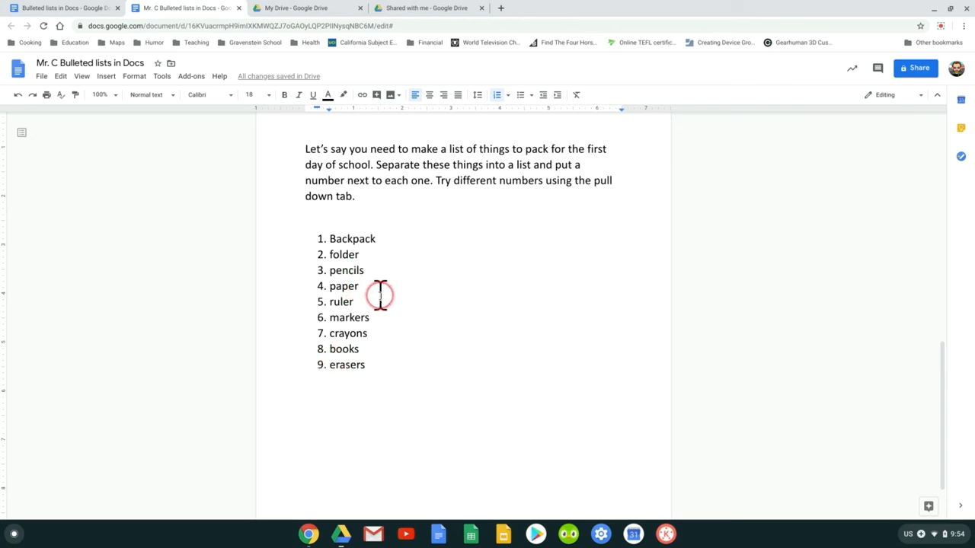
- Add the lettered sub-items lined, blank and grid/graph beneath paper in the school supplies list
key("Return")
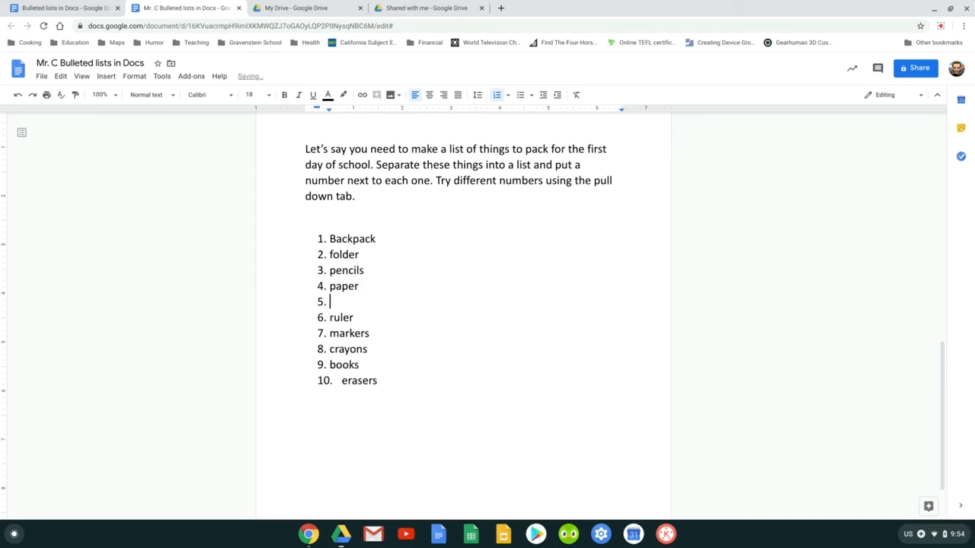
left_click(356, 386)
left_click(335, 301)
key("Tab")
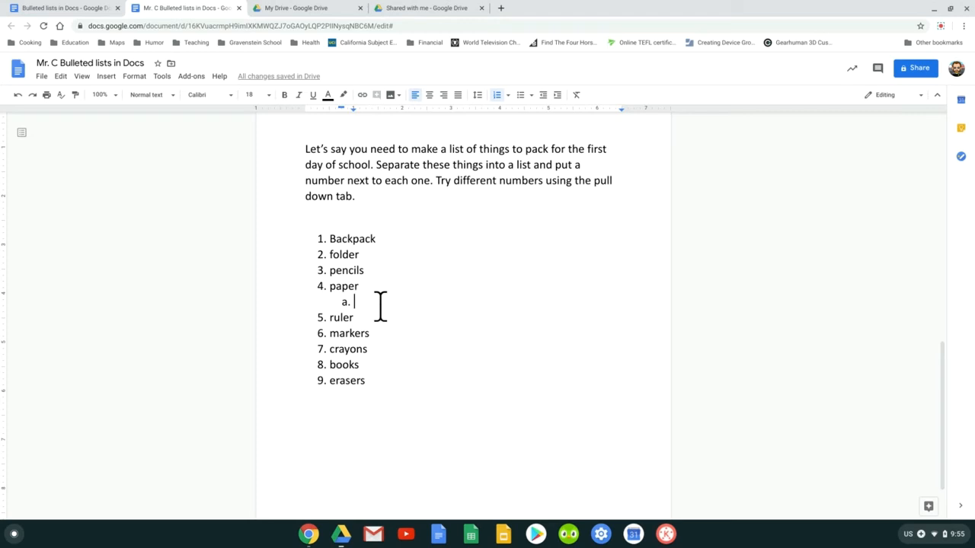
type("lin")
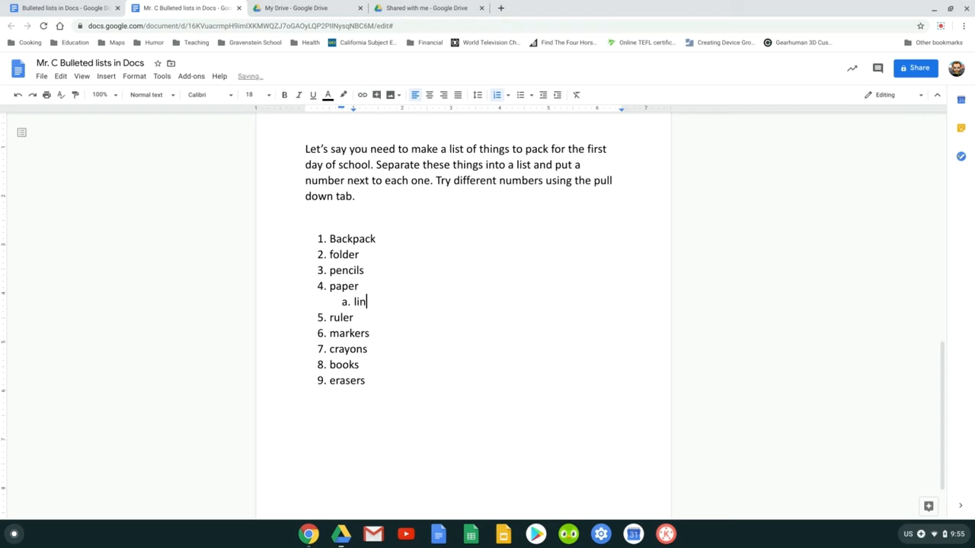
type("ed")
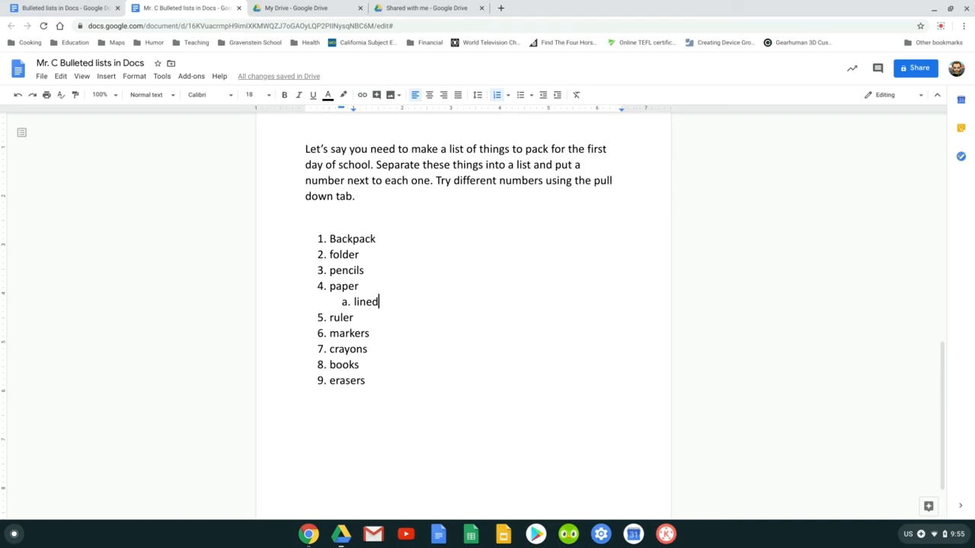
key("Return")
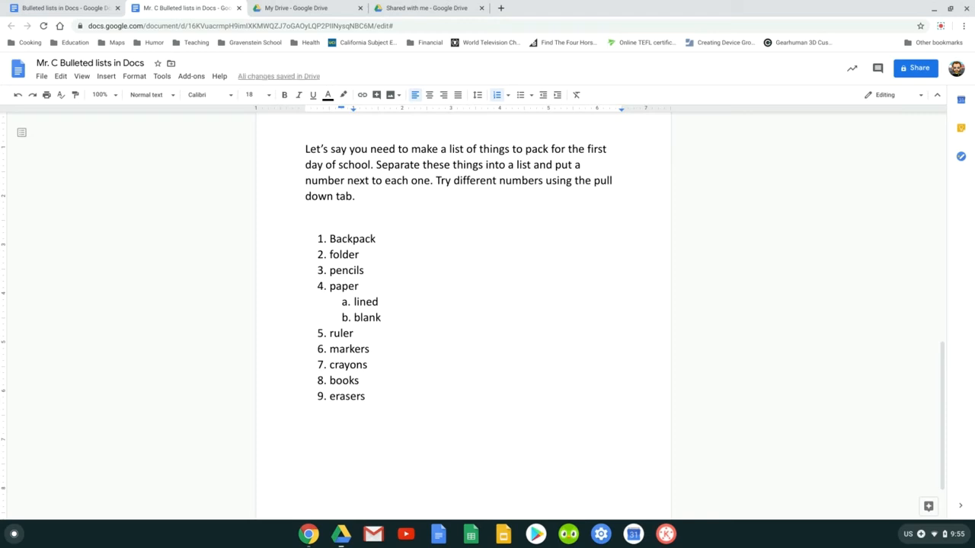
key("Return")
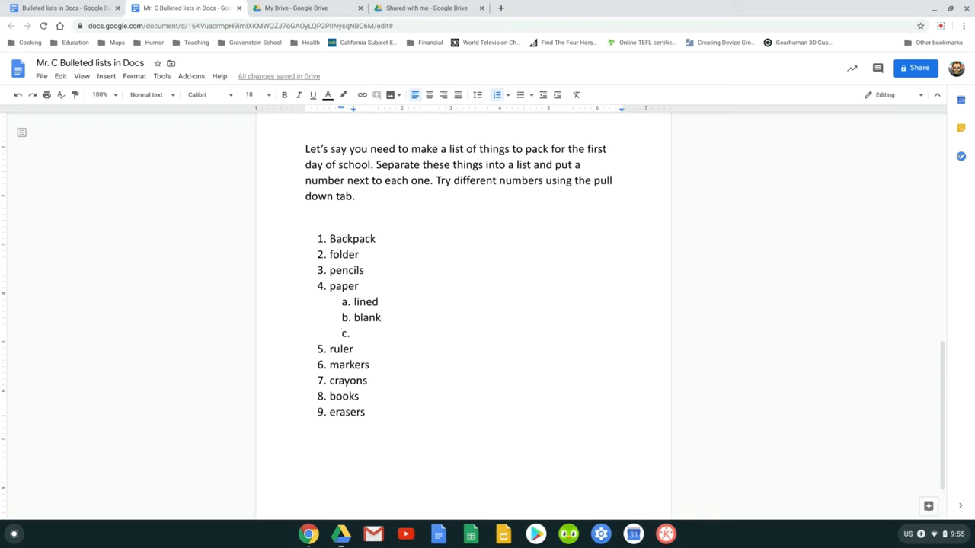
type("grid/")
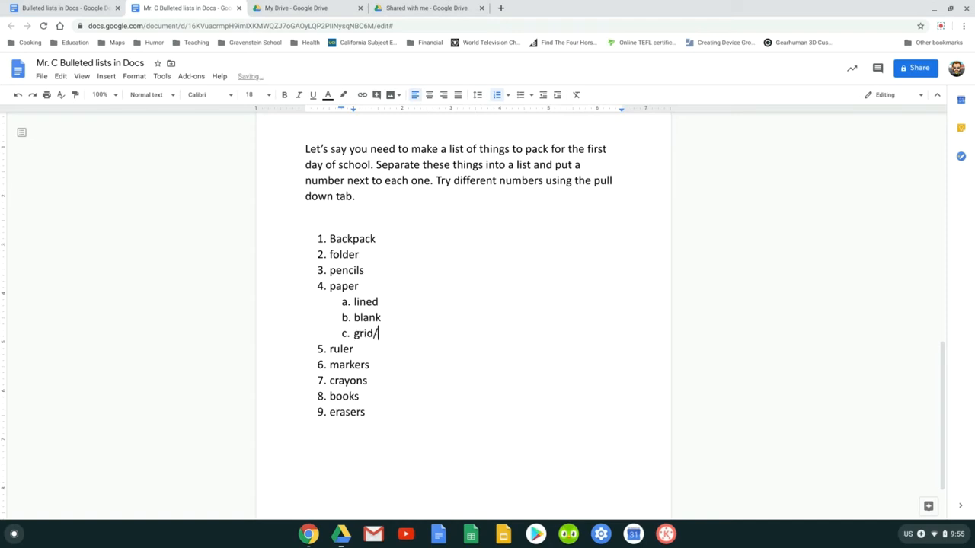
type("graph")
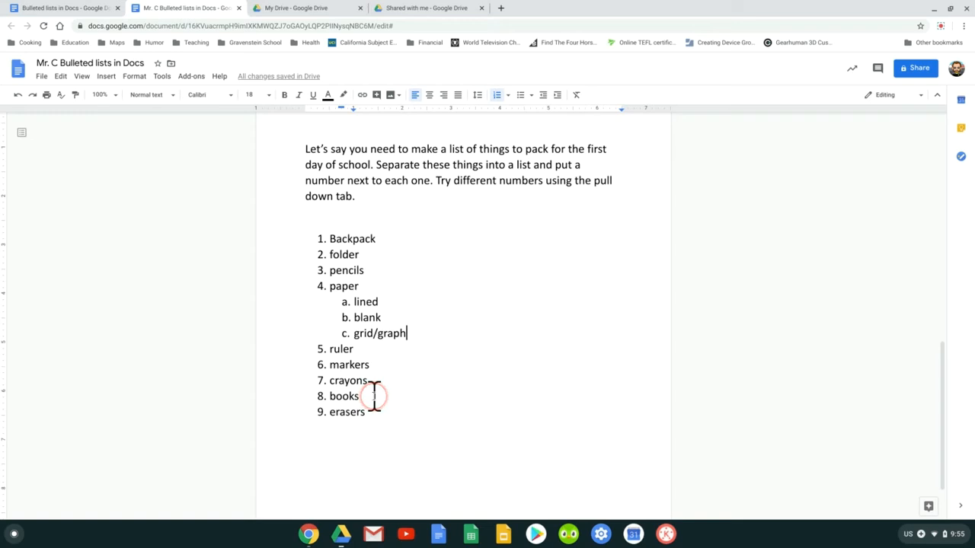
- Add the lettered sub-items reading book and bookmark beneath books in the school supplies list
left_click(409, 395)
key("Return")
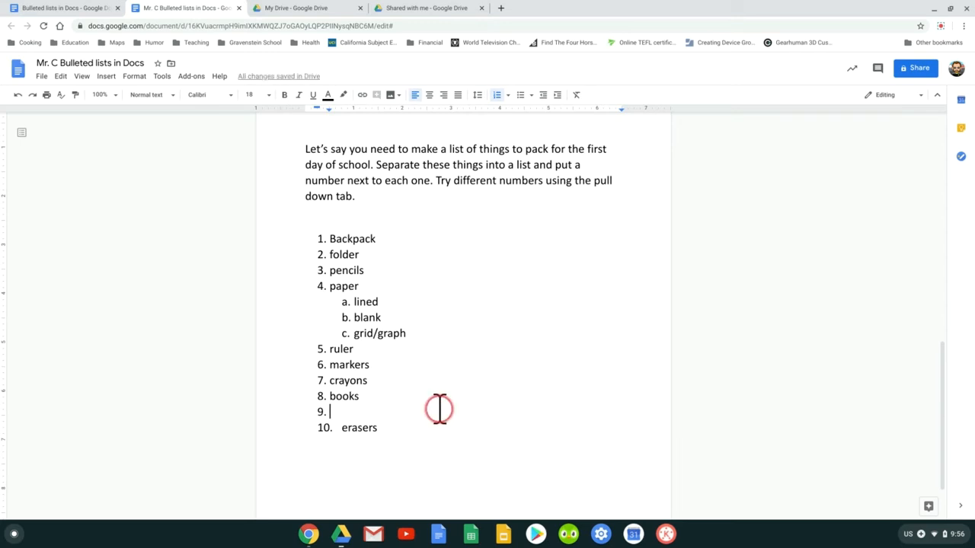
key("Tab")
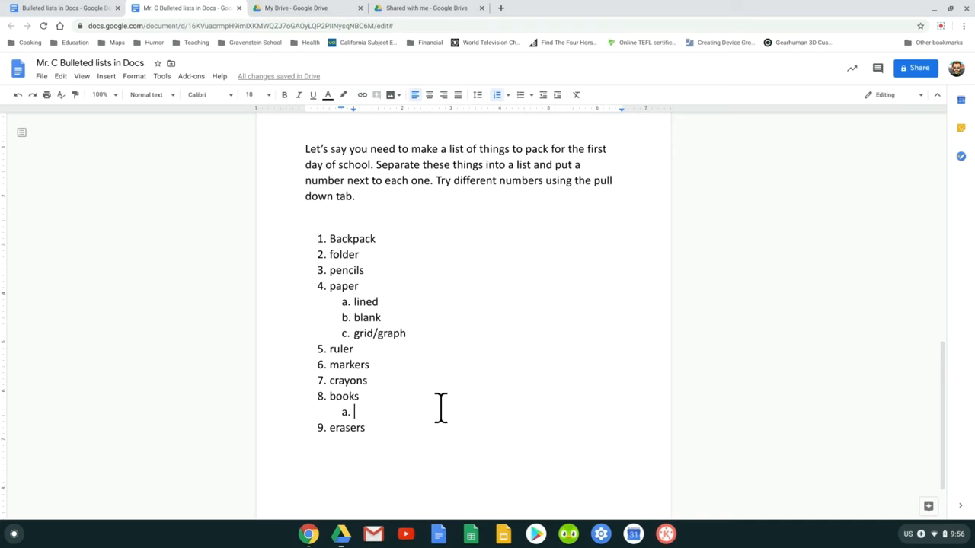
type("reading book")
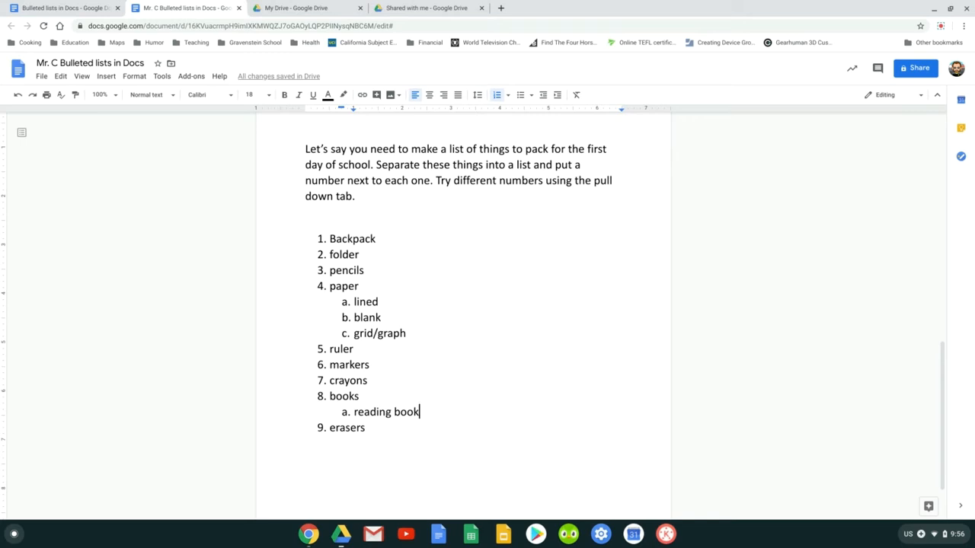
key("Return")
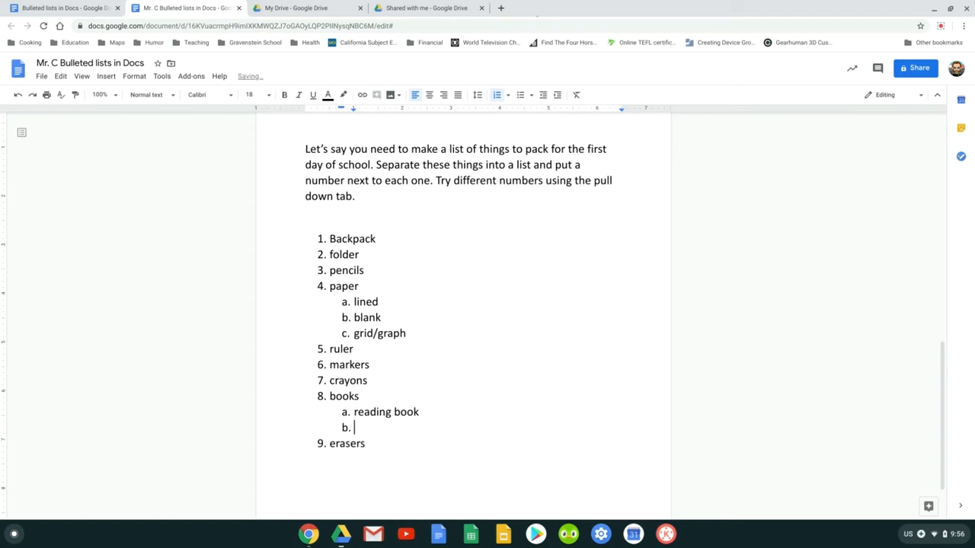
type("bookmark")
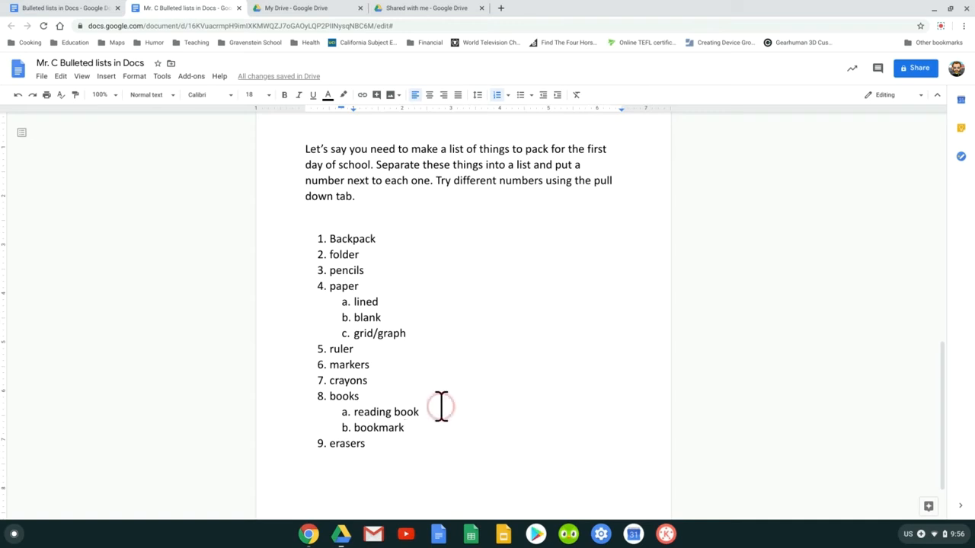
- Add the lettered sub-items mechanical, colored pencils and #2 pencils beneath pencils in the school supplies list
left_click(375, 271)
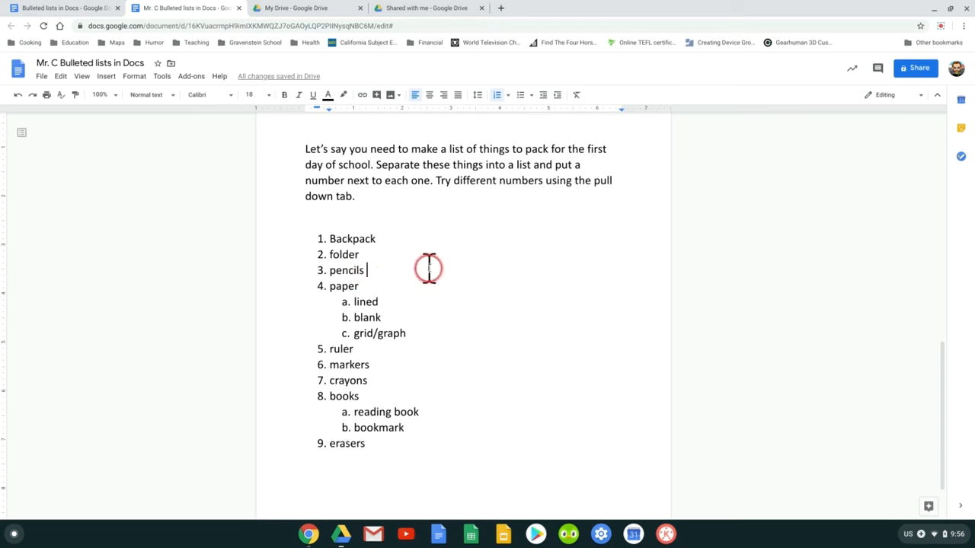
key("Return")
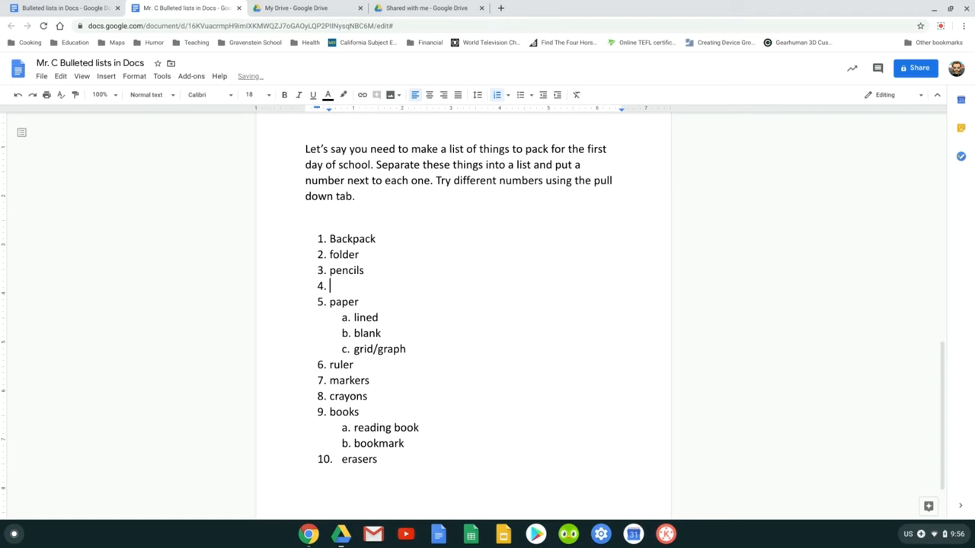
key("Tab")
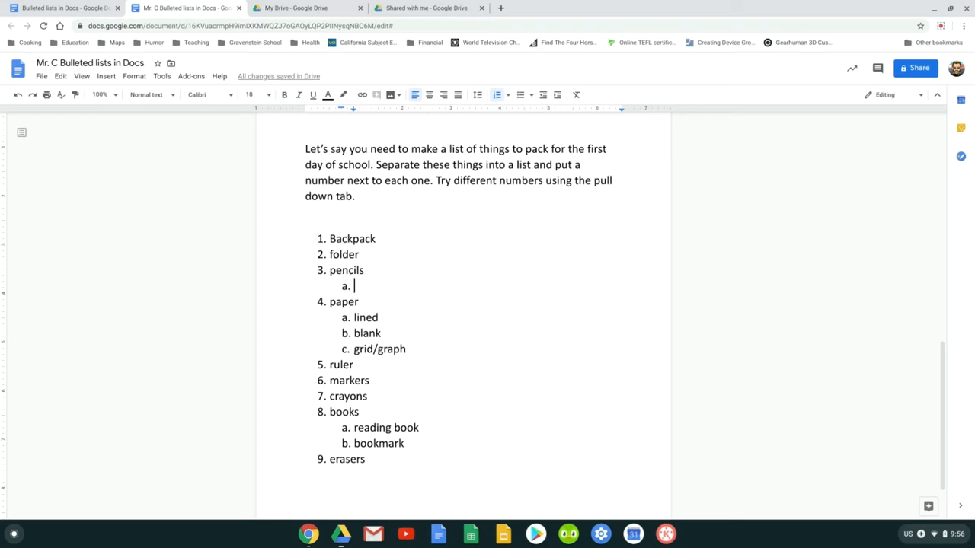
type("mechanical")
key("Return")
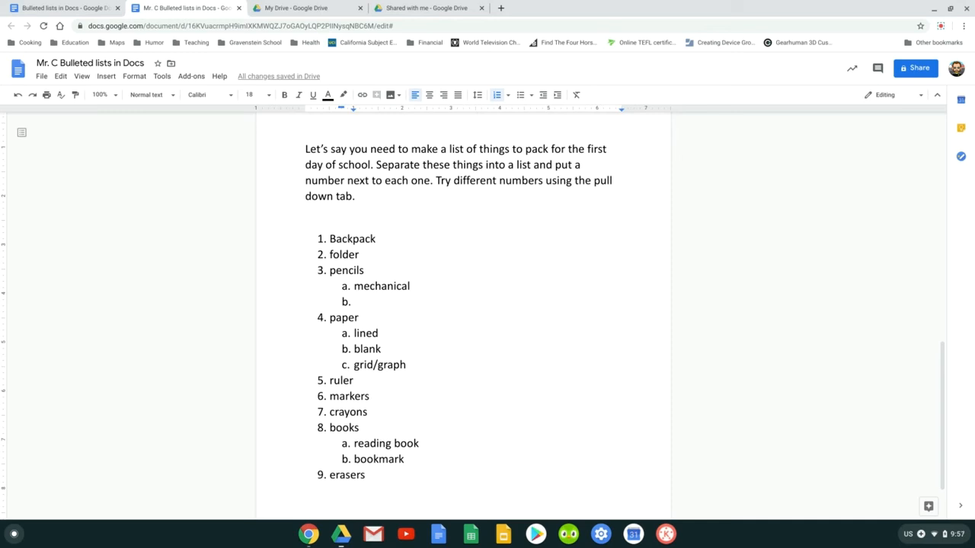
type("colored")
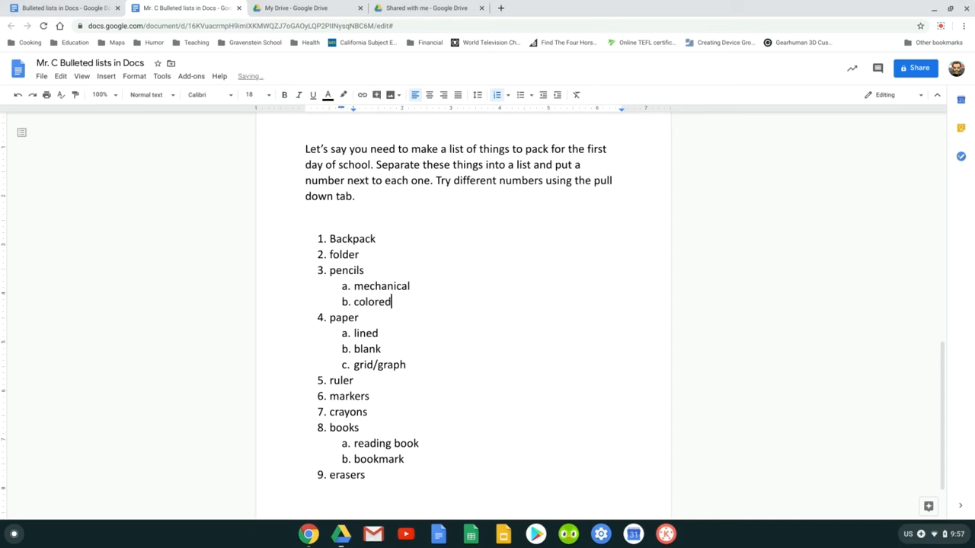
type(" pencils")
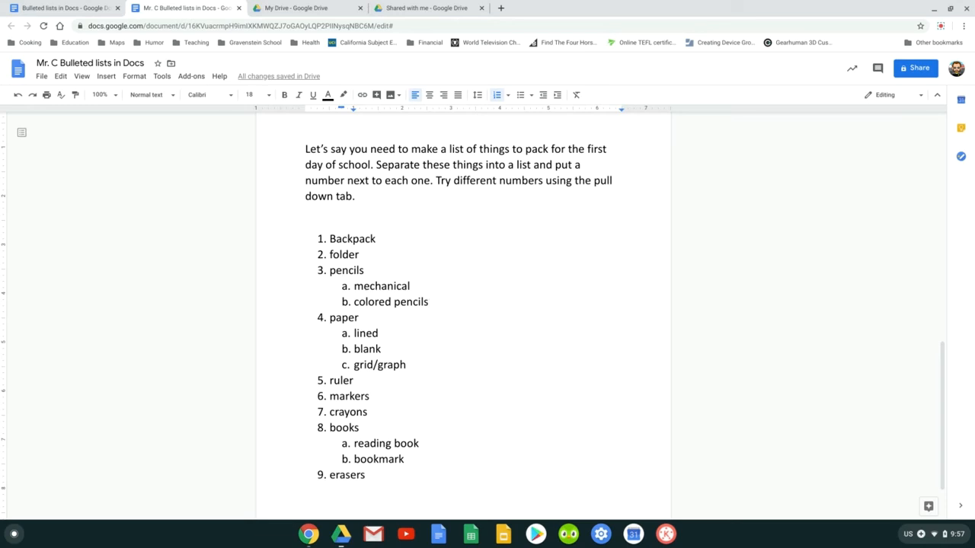
key("Return")
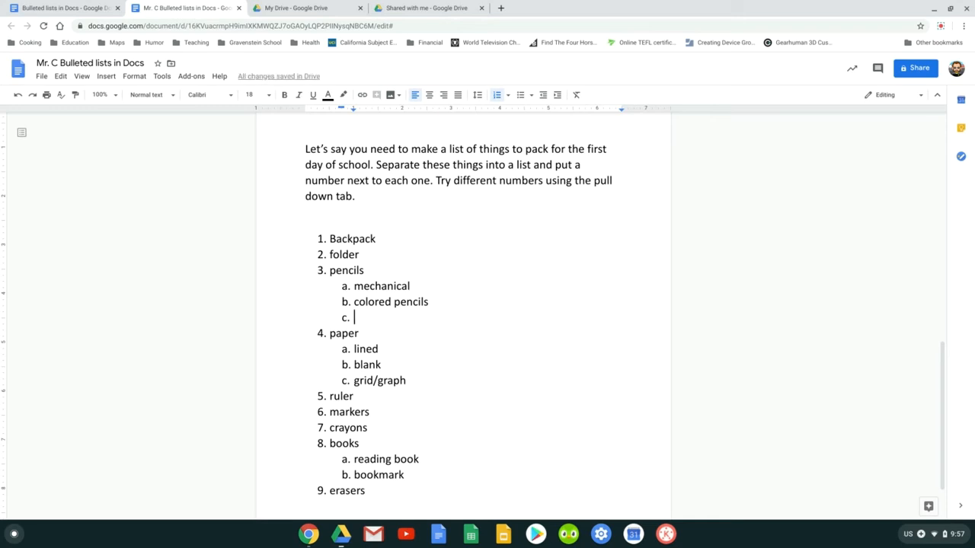
type("#2 p")
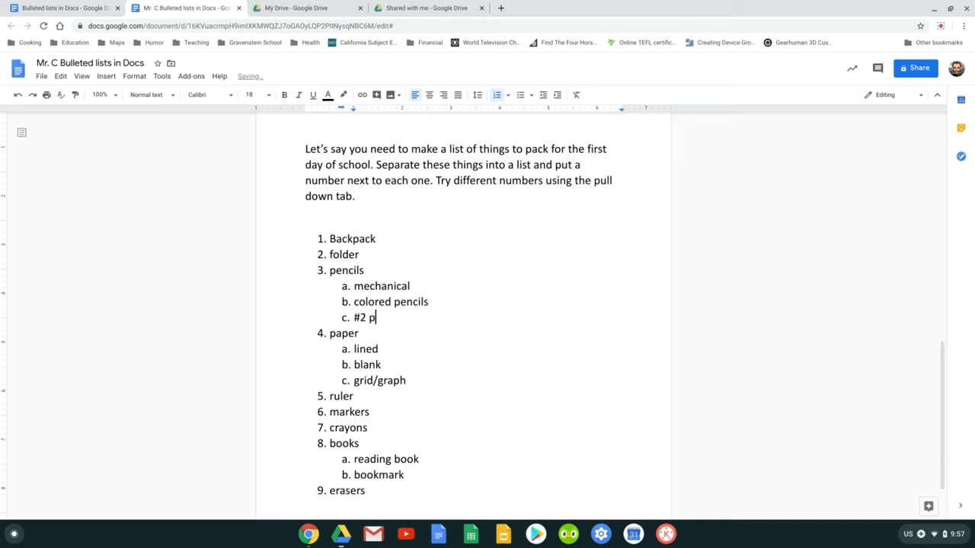
type("encils")
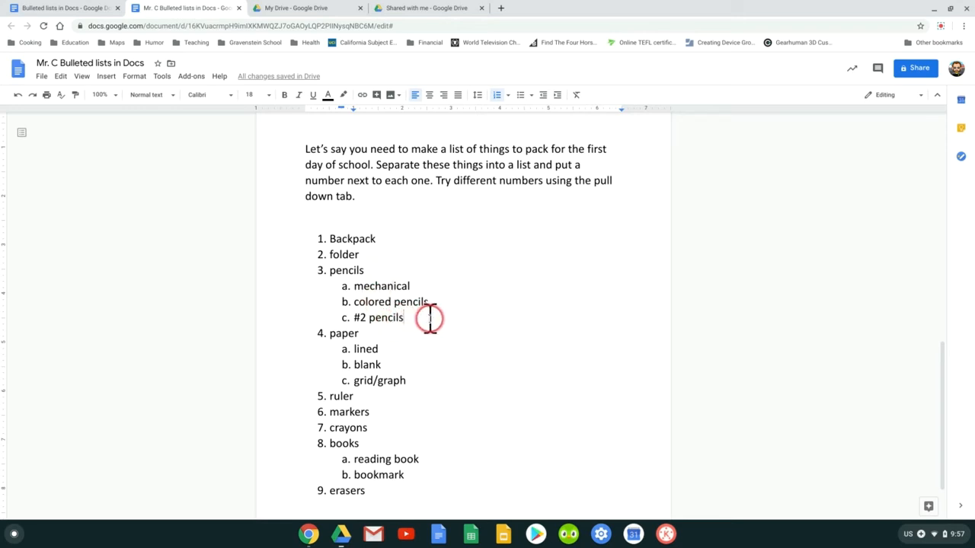
- Try the number-with-parenthesis style on the school supplies list with its sub-items, and switch it to multilevel decimal numbering
scroll(437, 326, "down", 1)
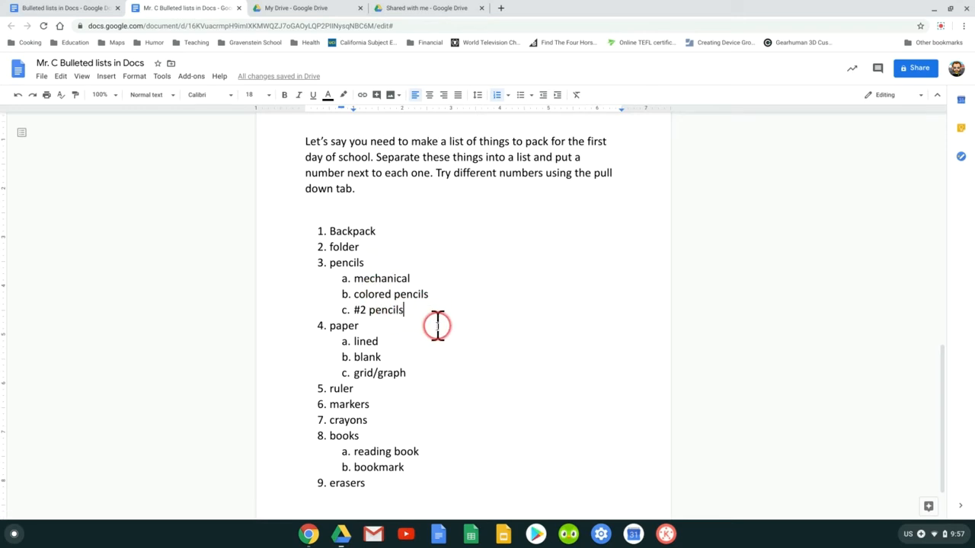
left_click(421, 227)
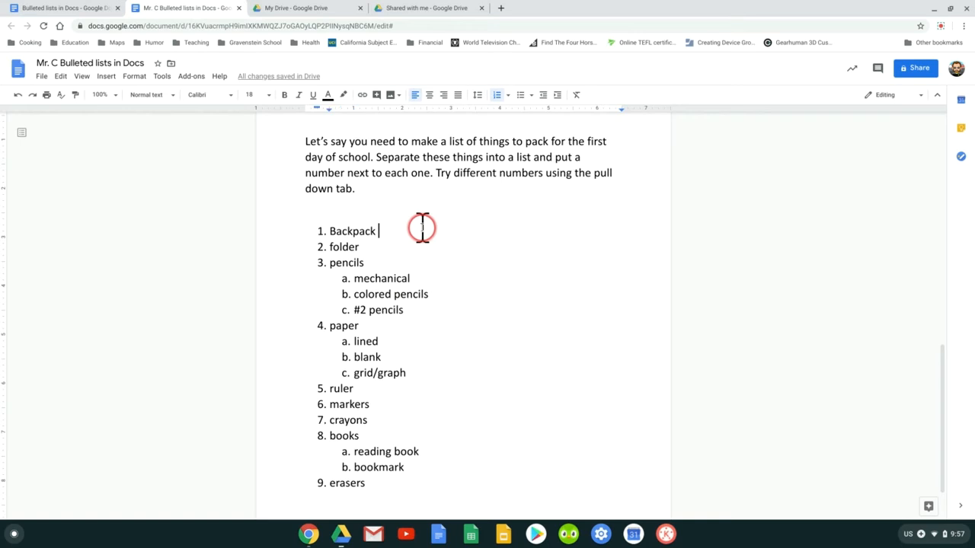
left_click(508, 96)
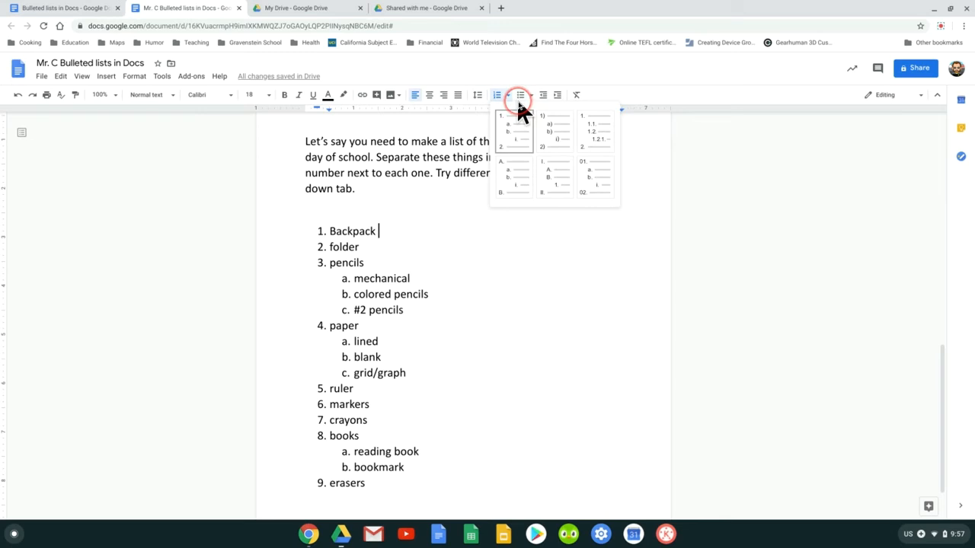
left_click(556, 140)
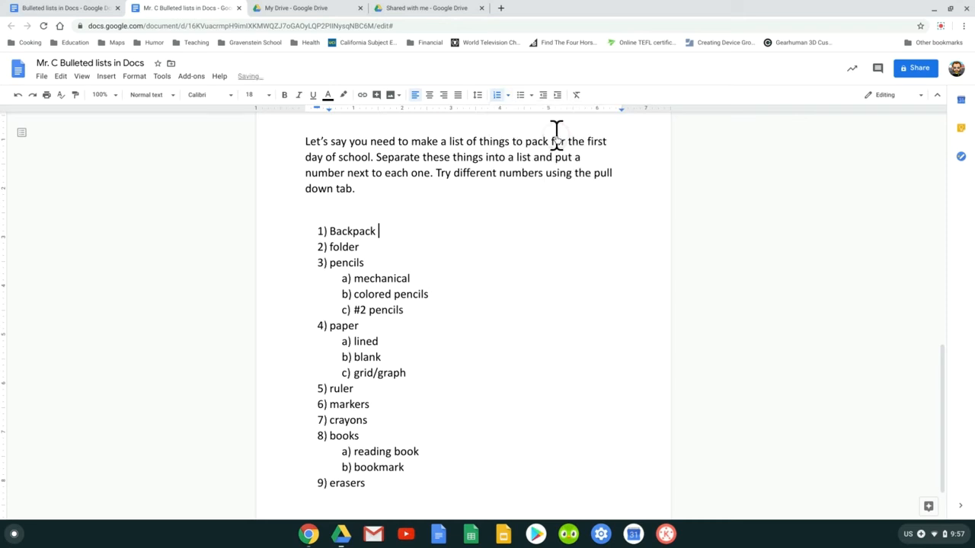
left_click(509, 95)
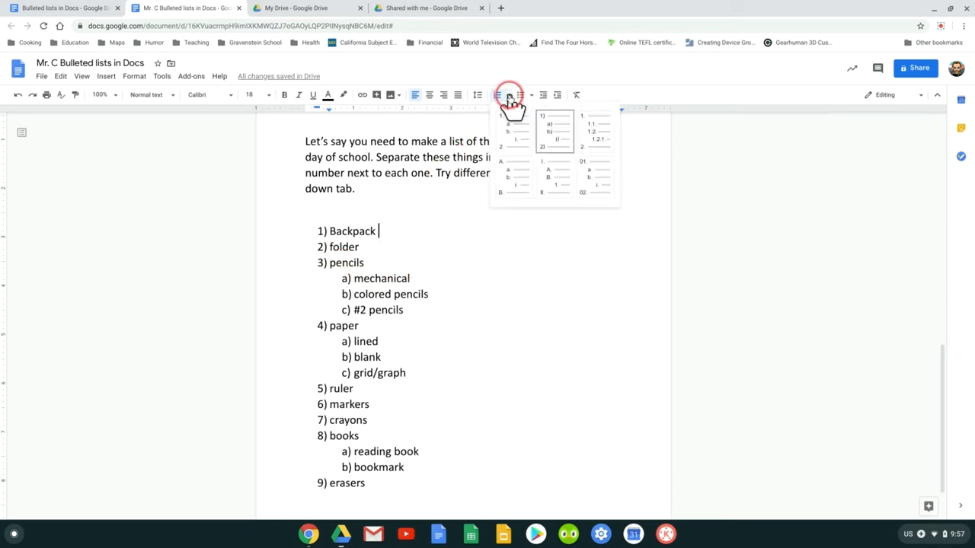
left_click(597, 141)
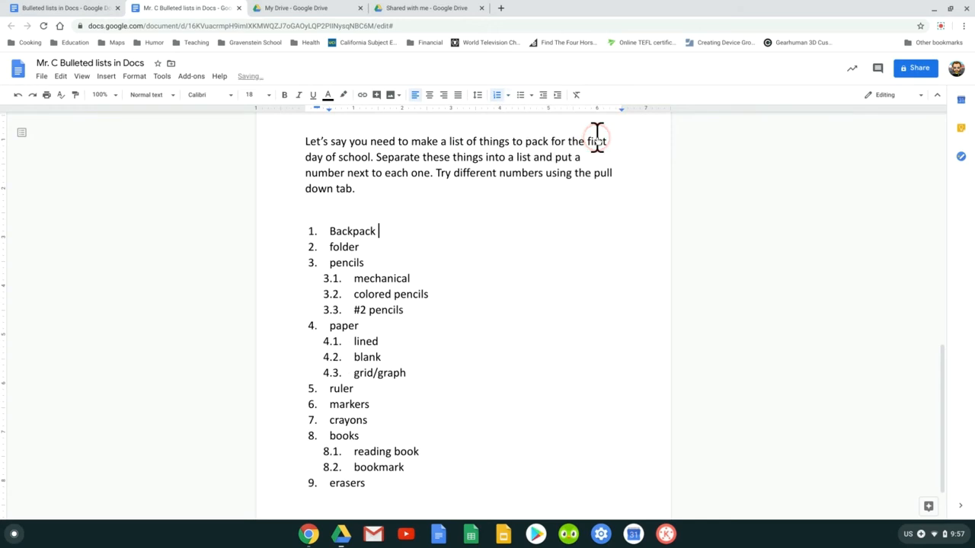
- Try the uppercase Roman numeral style with capital-letter sub-items on the school supplies list
left_click(602, 239)
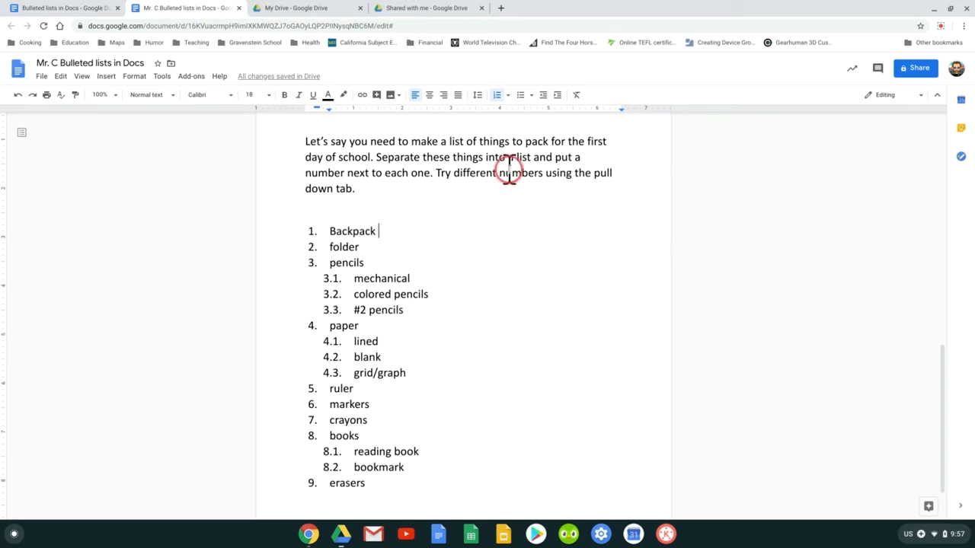
left_click(504, 94)
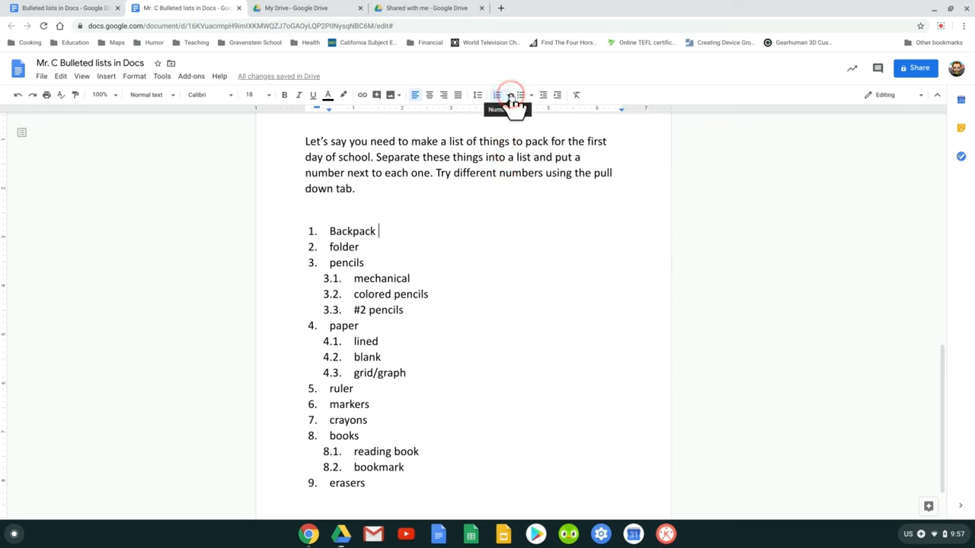
left_click(511, 95)
left_click(363, 173)
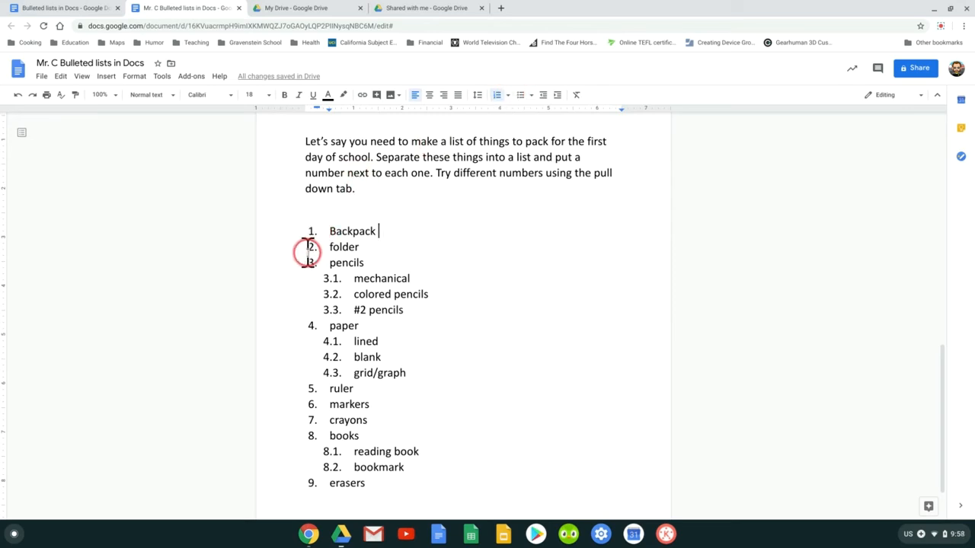
left_click(328, 278)
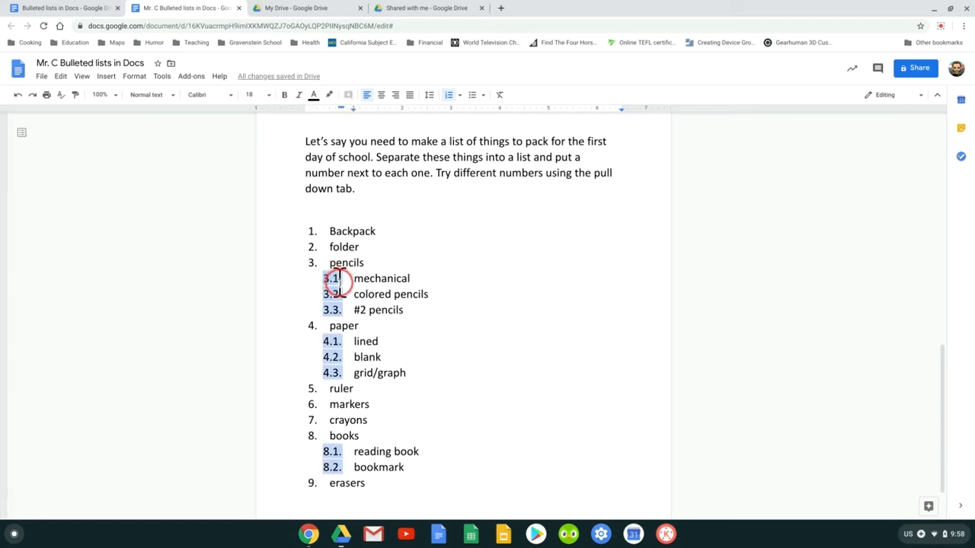
left_click(330, 279)
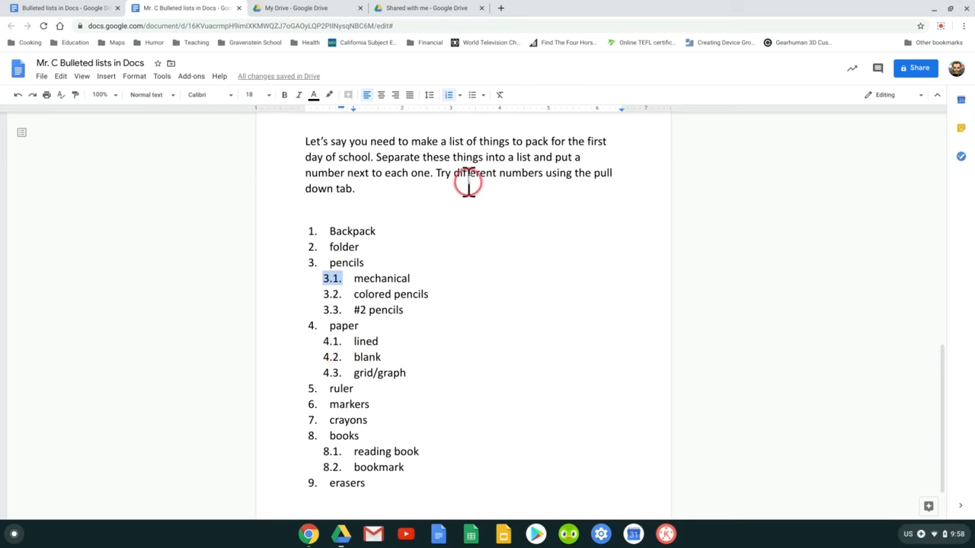
left_click(460, 95)
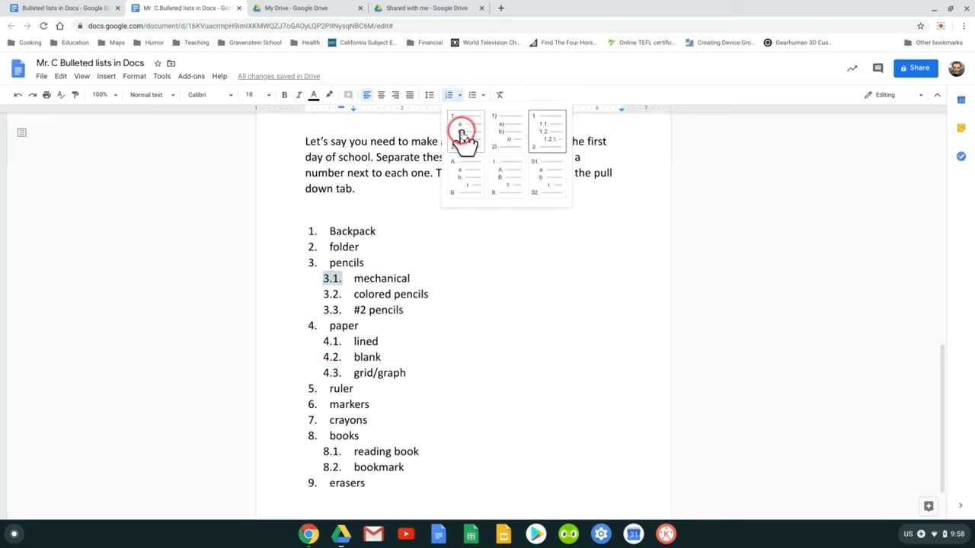
left_click(510, 187)
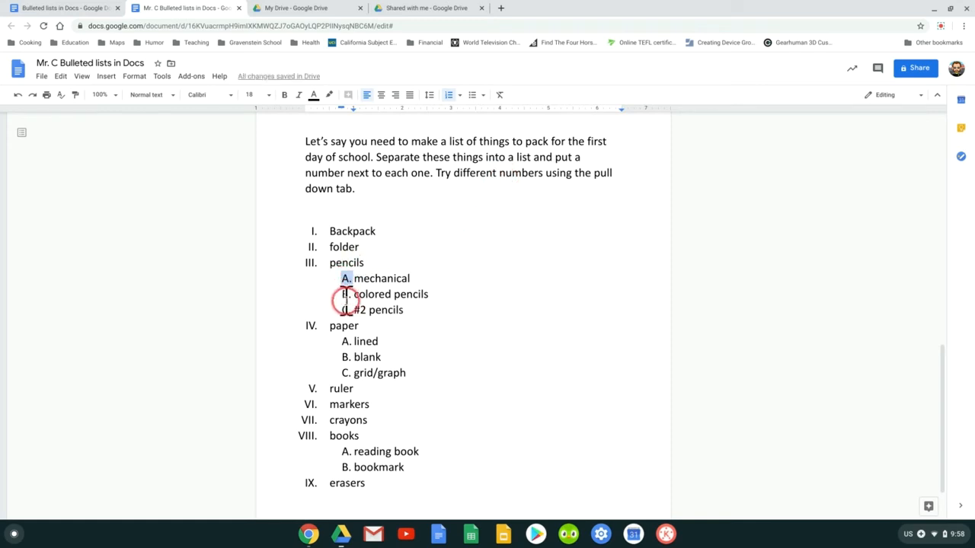
left_click(461, 97)
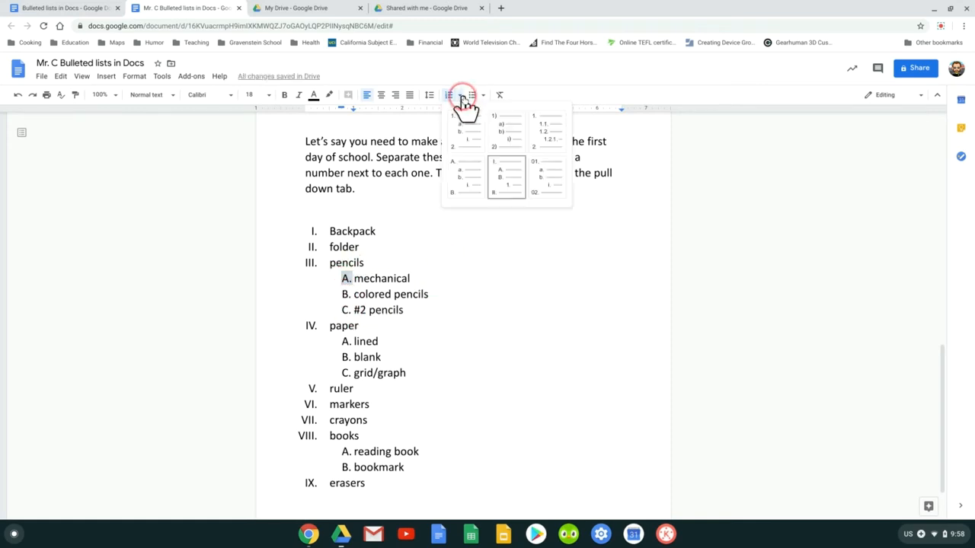
left_click(461, 97)
left_click(452, 342)
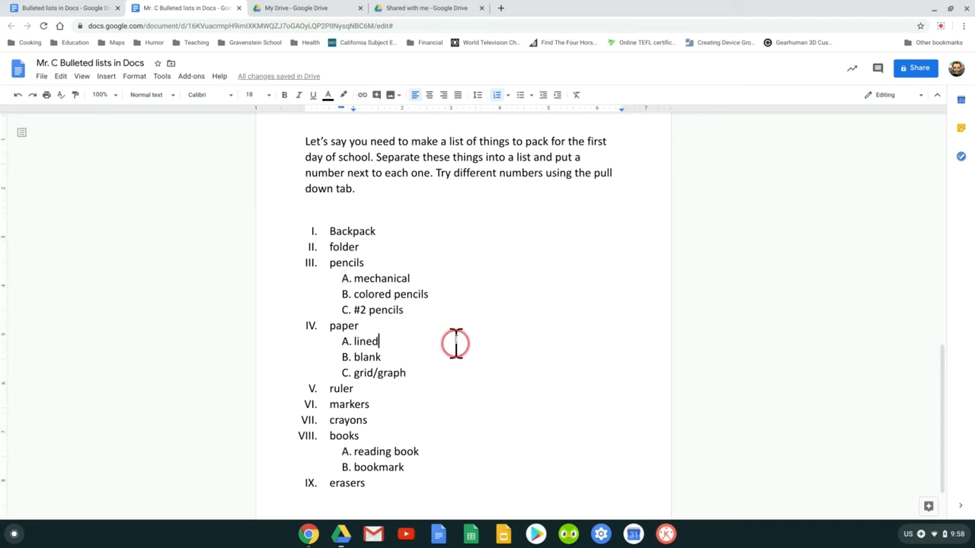
- Examine the camping list's nesting levels from football through flags to red cones, and return to the school supplies list
scroll(445, 298, "up", 2)
scroll(445, 299, "up", 8)
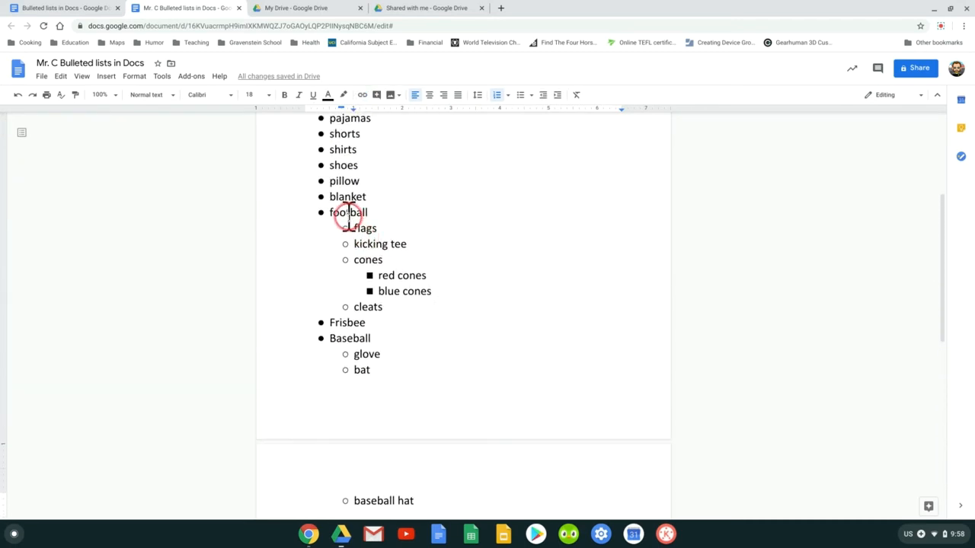
left_click_drag(333, 213, 371, 212)
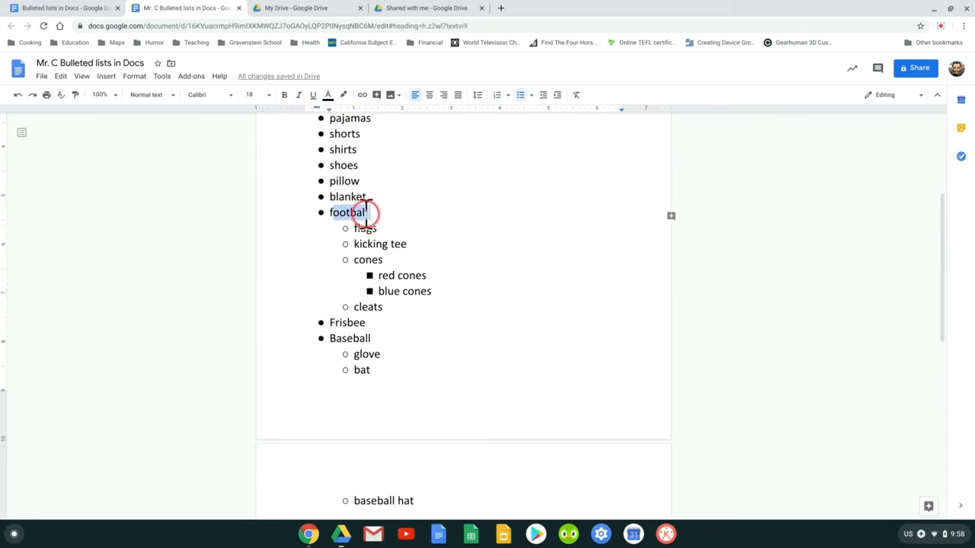
double_click(364, 228)
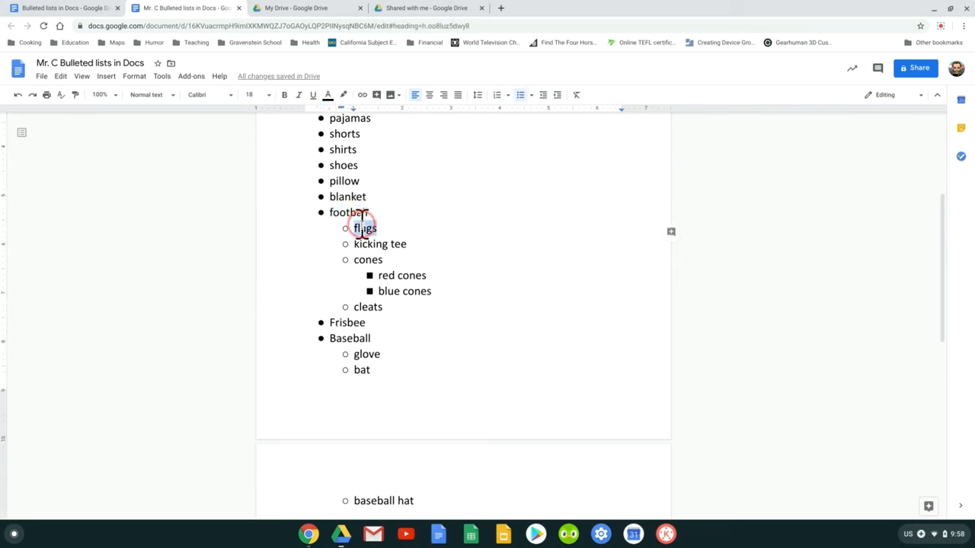
left_click_drag(383, 277, 424, 276)
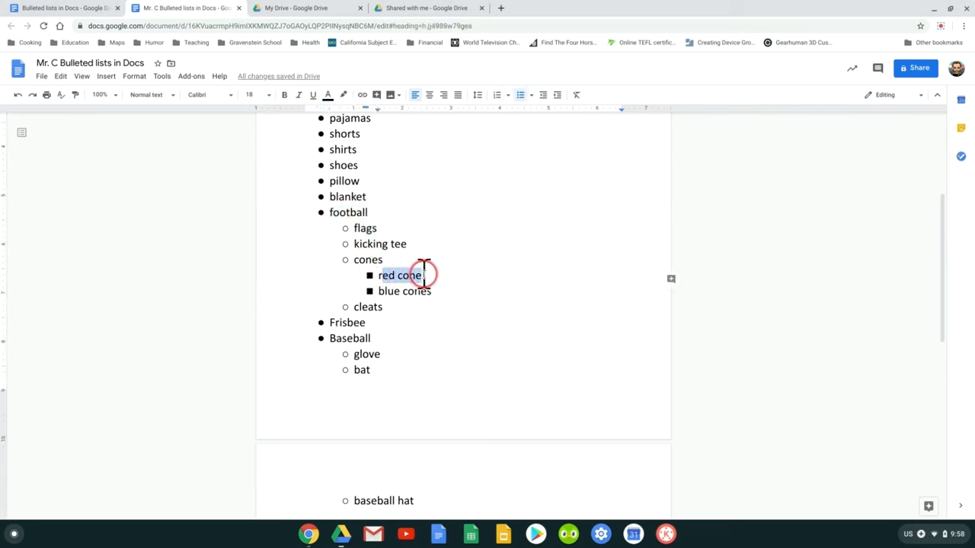
left_click(418, 276)
scroll(428, 275, "down", 5)
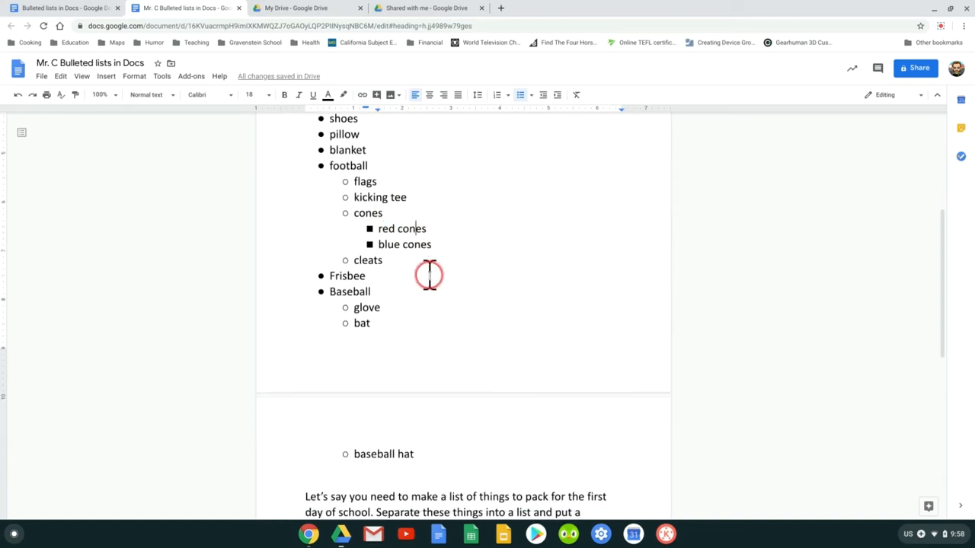
scroll(429, 275, "down", 7)
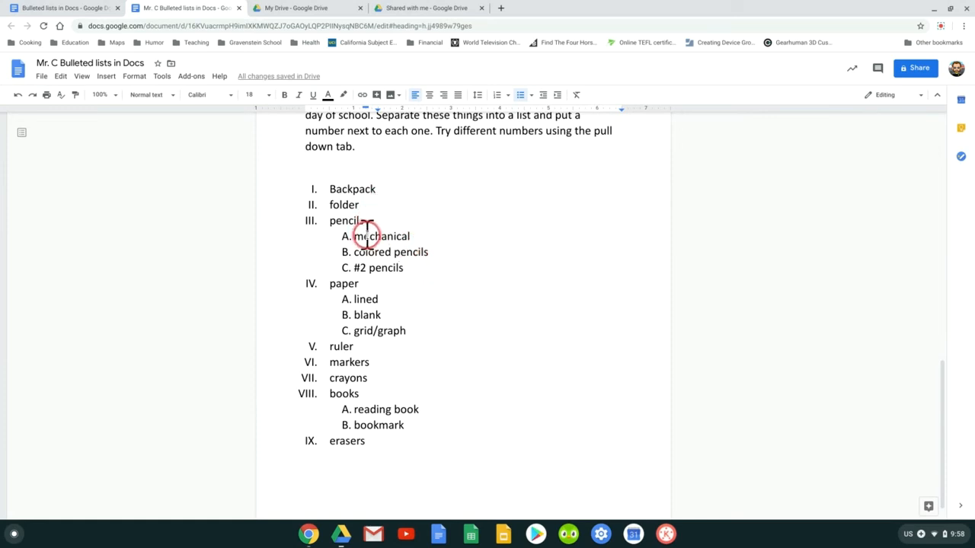
- Add a third-level item reading blue mechanical pencils beneath mechanical in the school supplies list
left_click(411, 236)
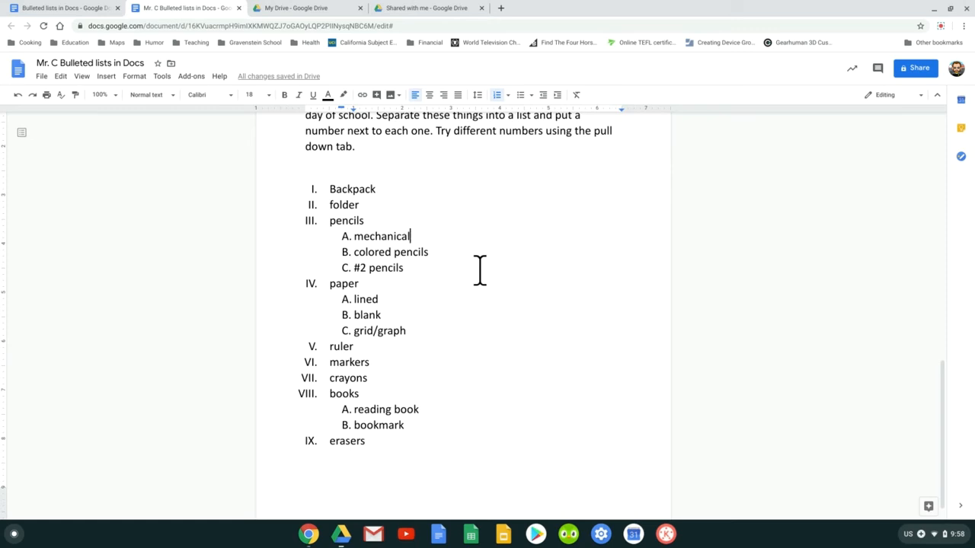
key("Return")
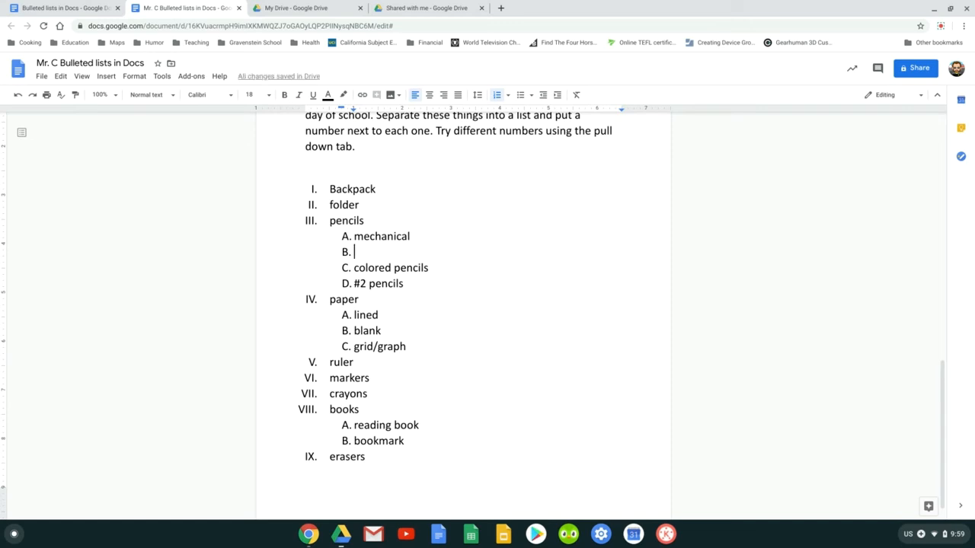
key("Tab")
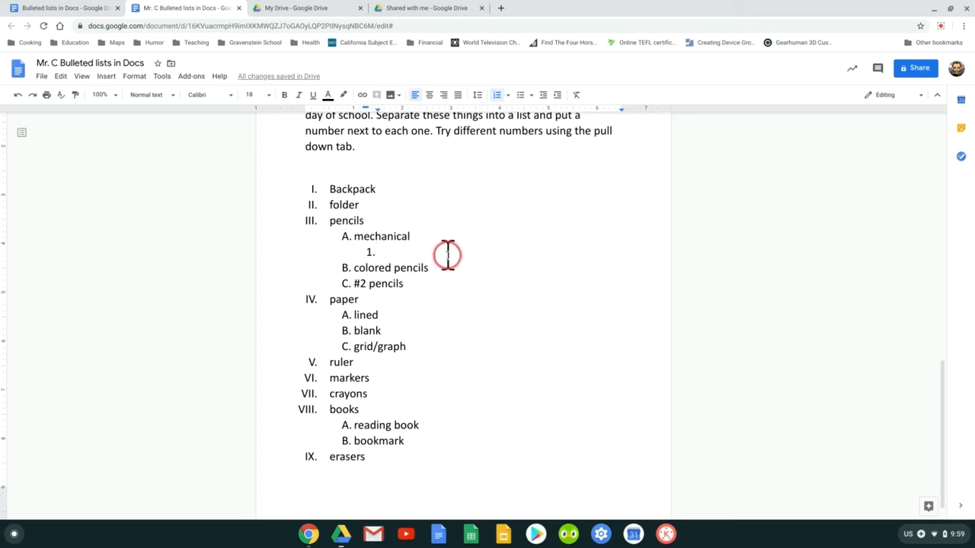
type("blue ")
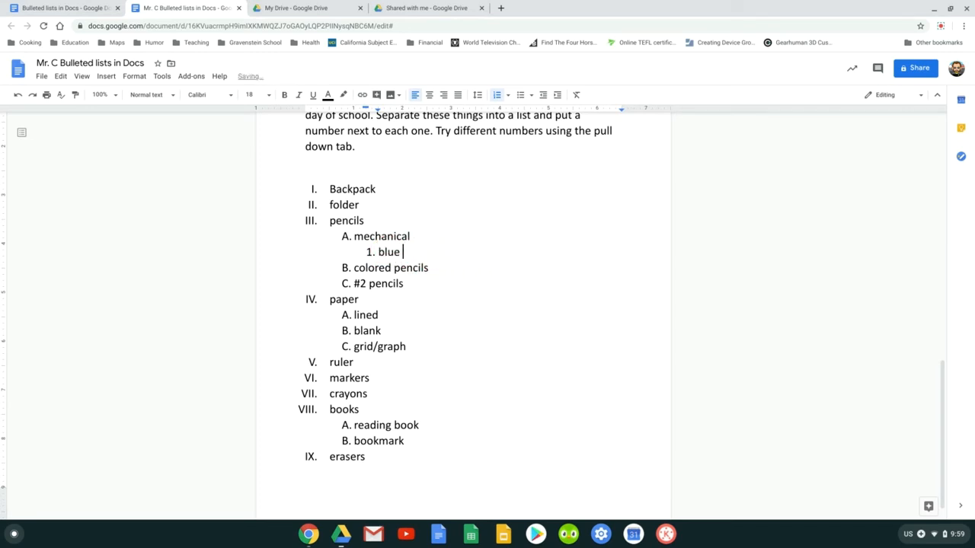
type("mechanical pencils")
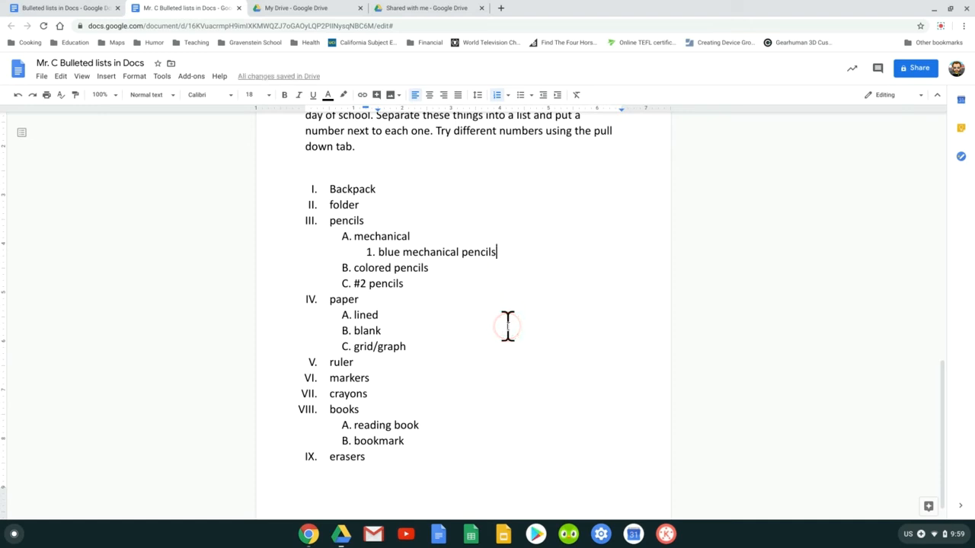
- Add pens as a new main item after erasers at the end of the school supplies list
left_click(480, 346)
scroll(427, 427, "down", 1)
left_click(409, 432)
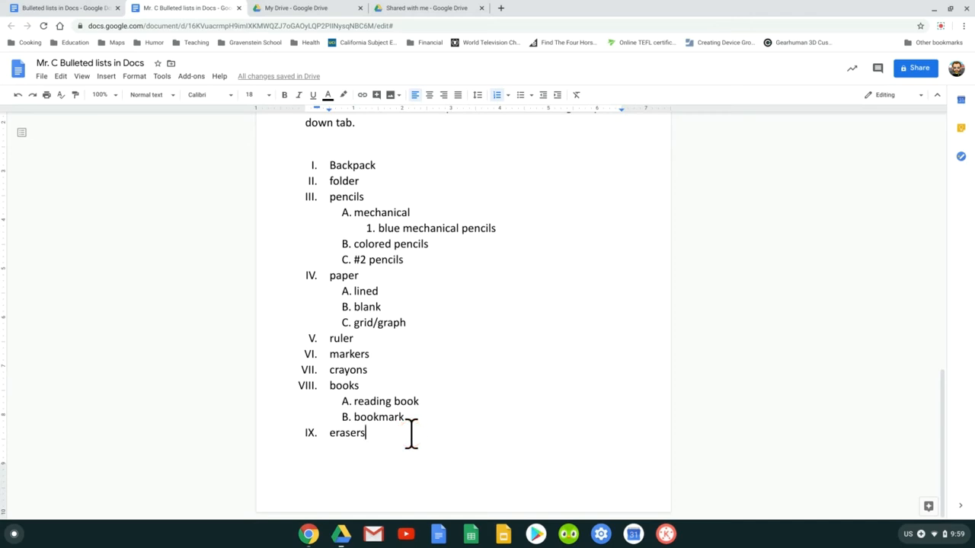
left_click(393, 435)
key("Return")
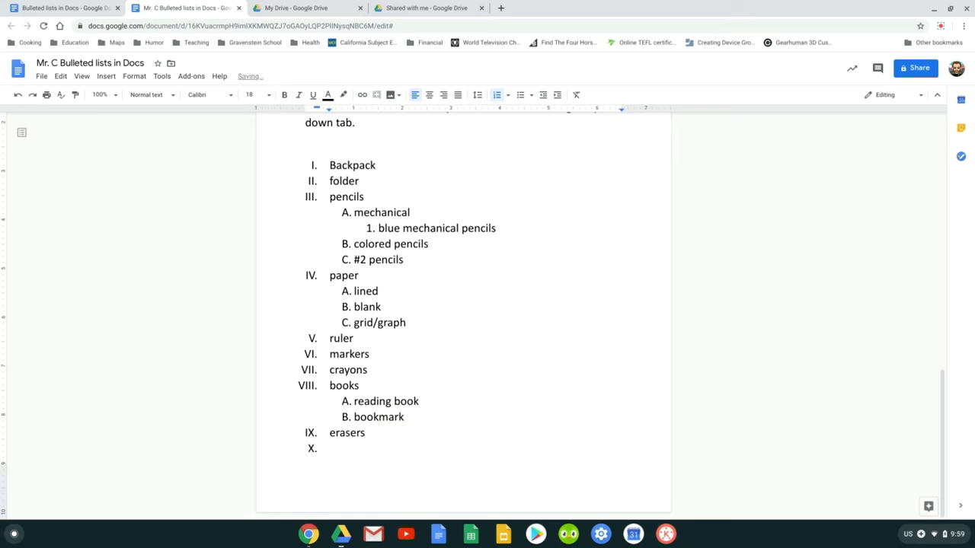
type("pens")
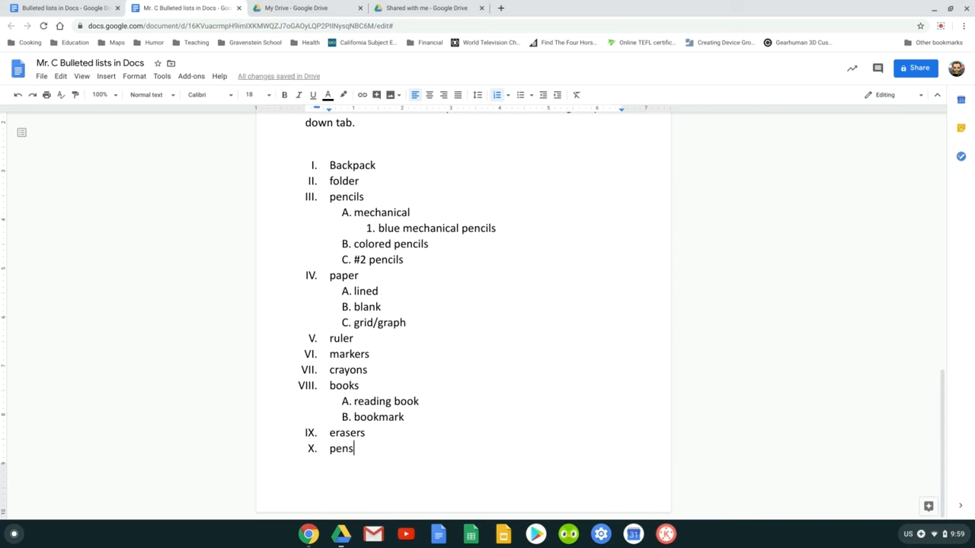
- Add the lettered sub-items black and red beneath pens
key("Return")
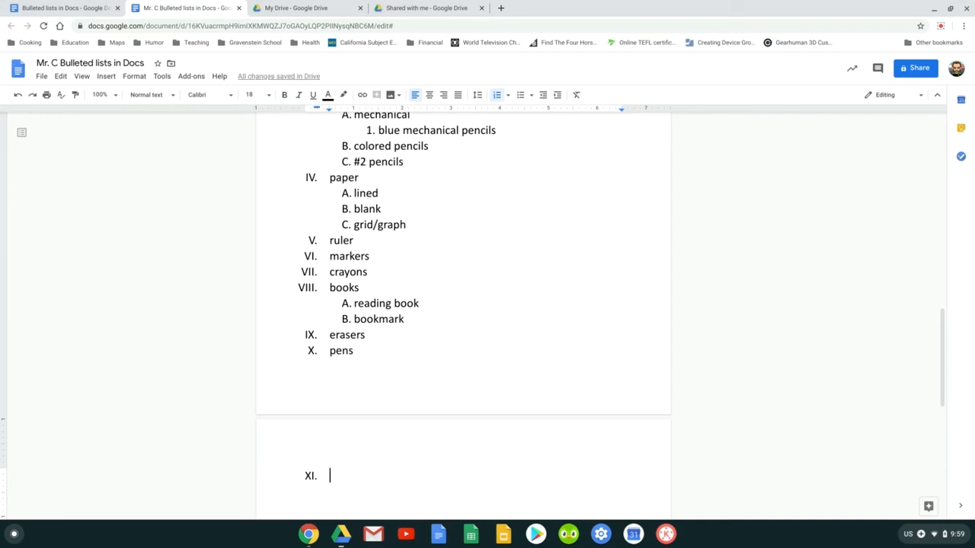
key("Tab")
type("black")
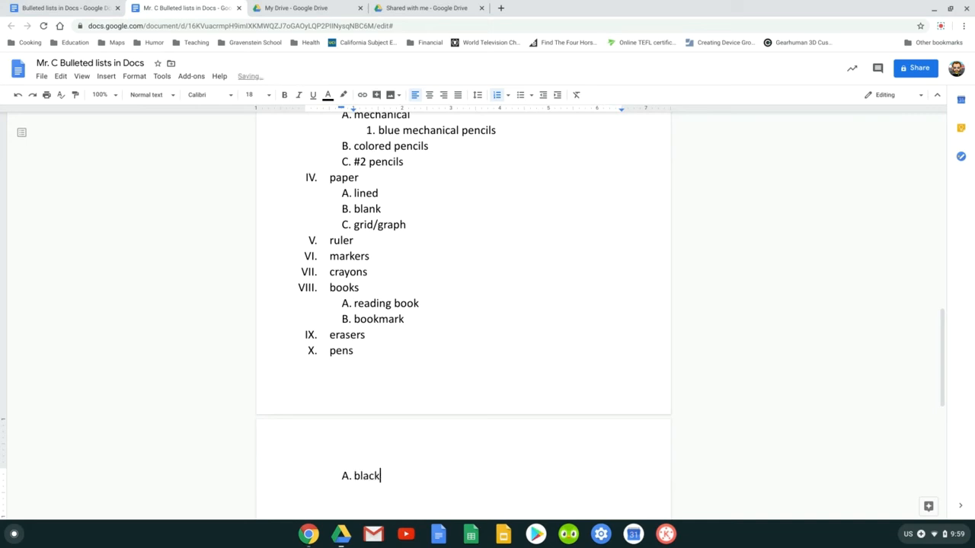
key("Return")
type("red")
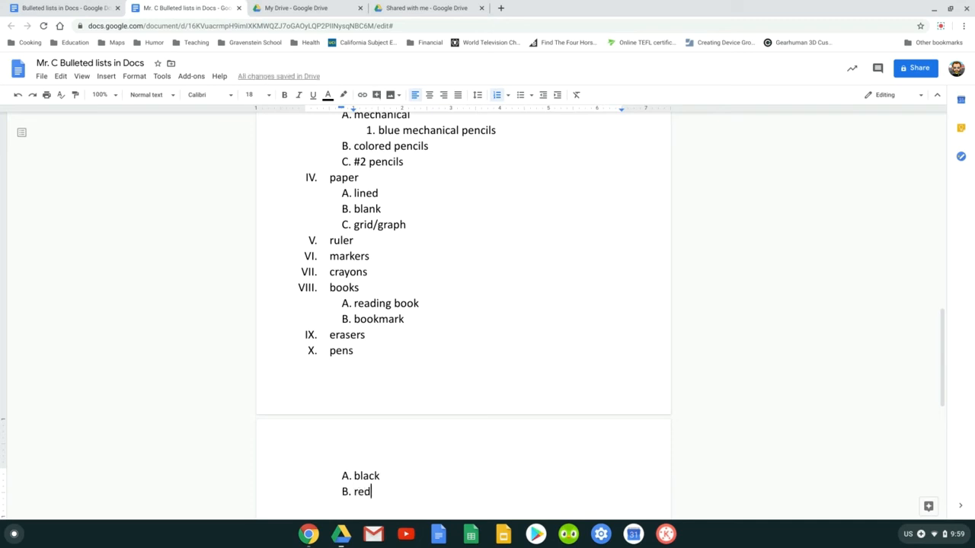
- Review the main items and sub-items of the school supplies list, including those continuing onto the following page
scroll(397, 392, "up", 5)
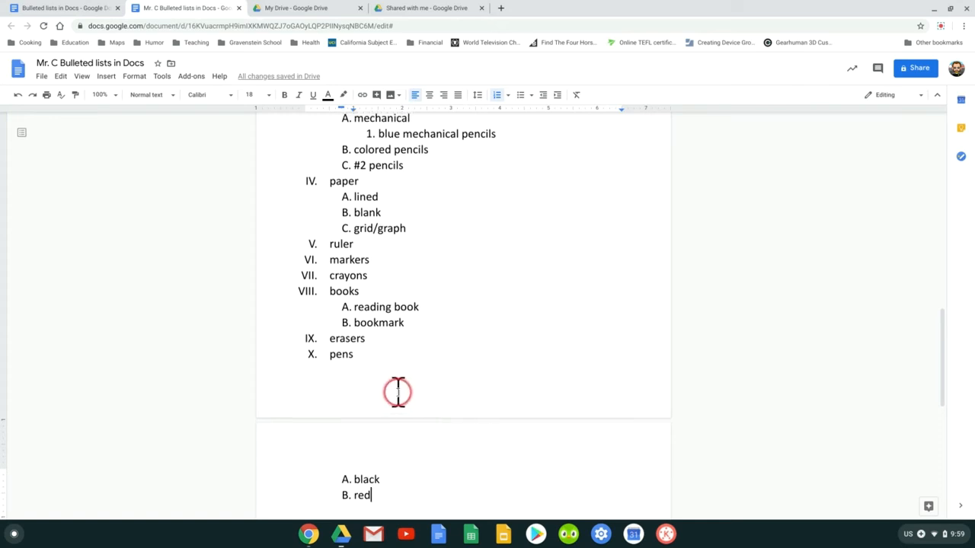
scroll(385, 274, "down", 5)
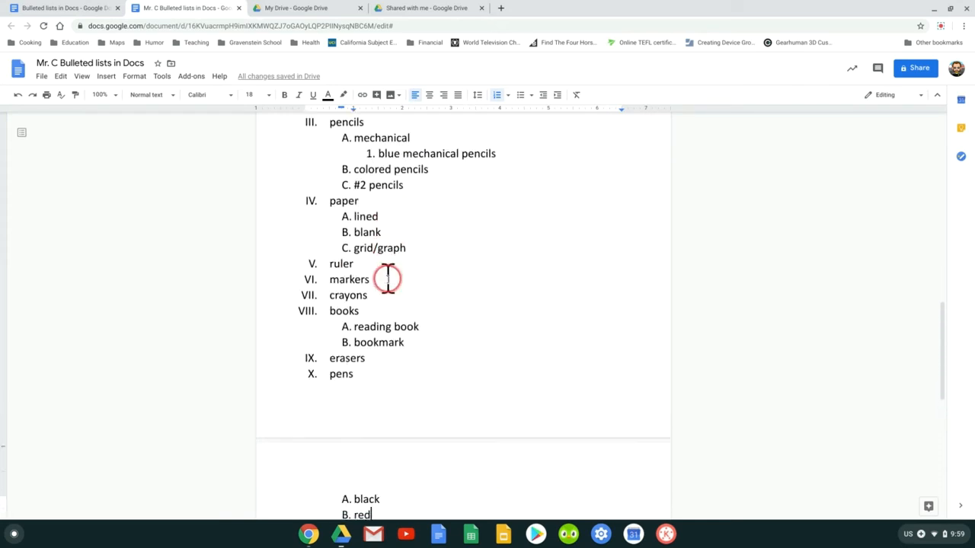
scroll(382, 304, "up", 1)
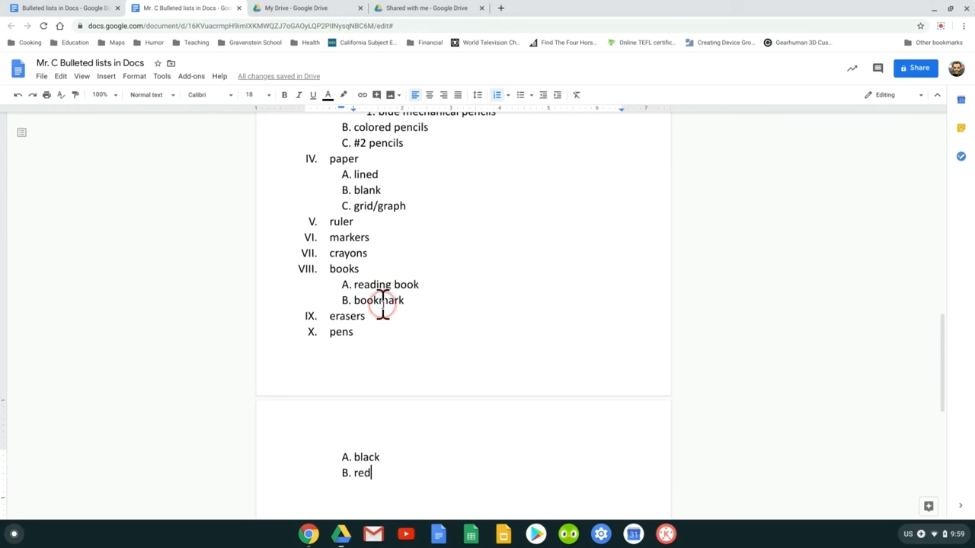
left_click(385, 222)
left_click(384, 253)
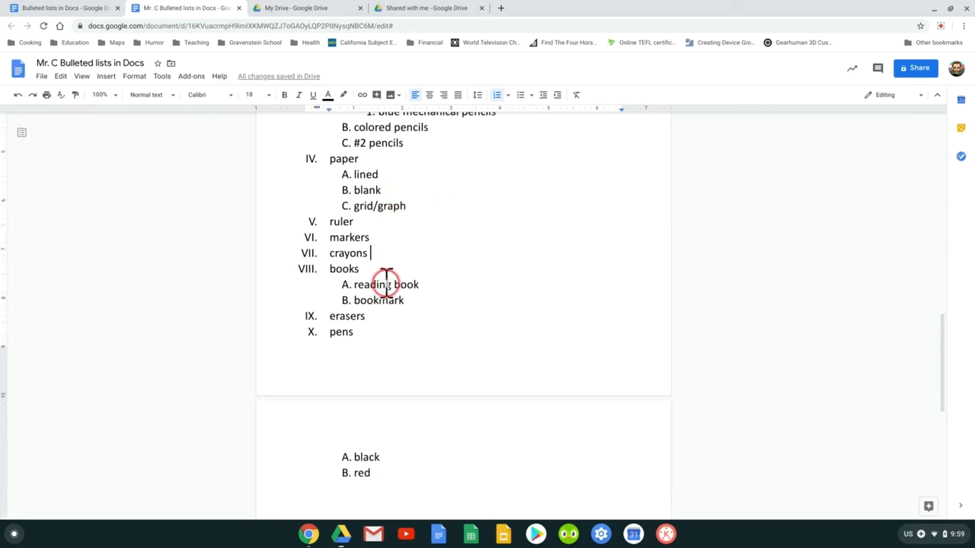
left_click(385, 285)
left_click(374, 326)
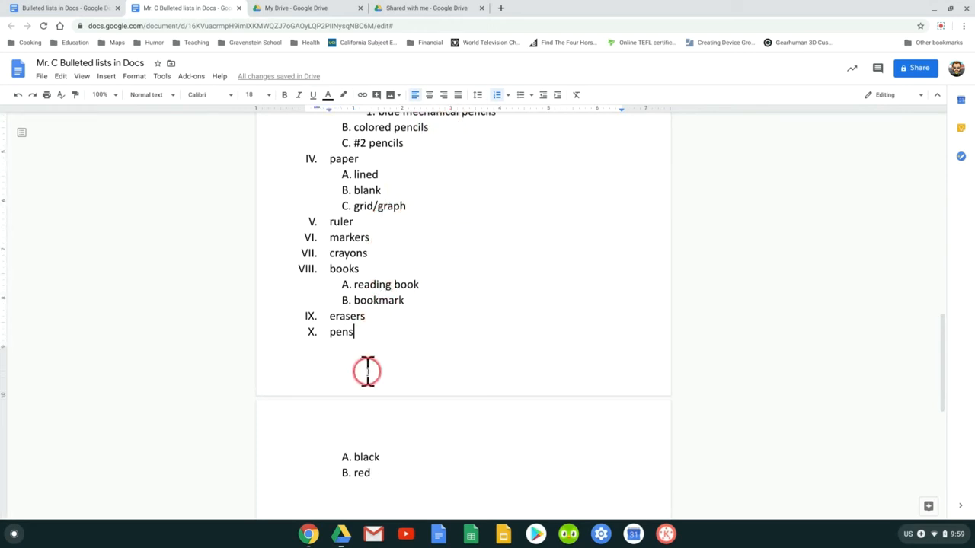
scroll(398, 287, "up", 3)
- Change the school supplies list to numbers with lowercase-letter sub-items and lowercase Roman numerals at the third level
left_click(396, 176)
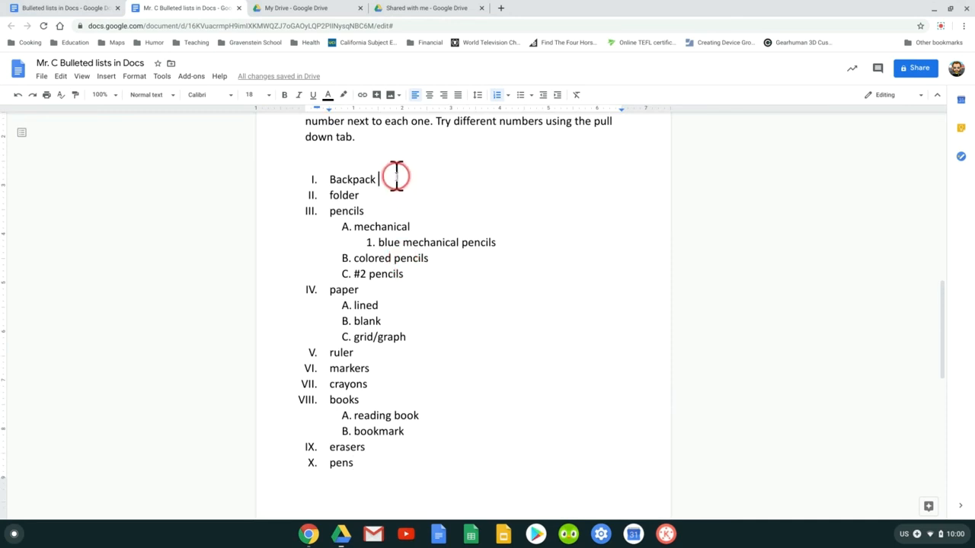
scroll(391, 211, "down", 1)
left_click(390, 202)
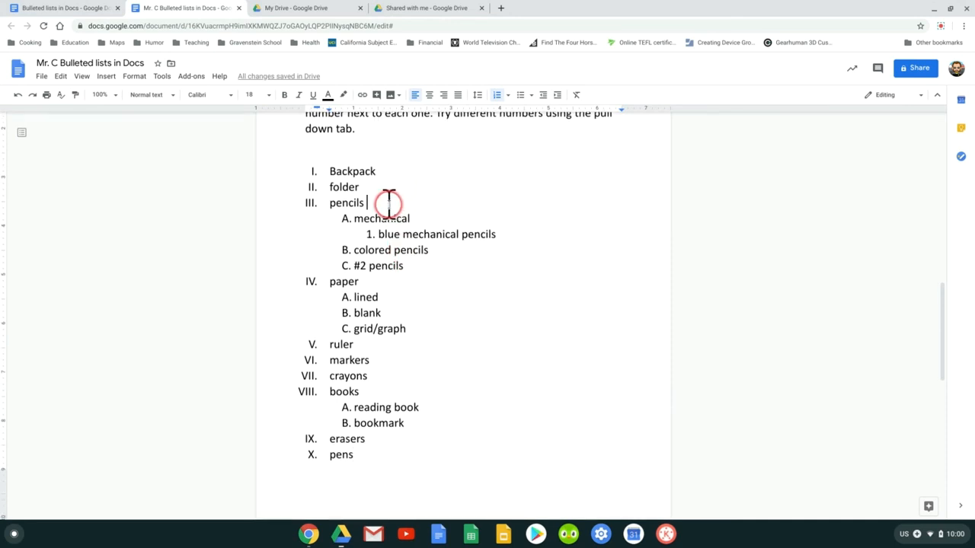
left_click(508, 95)
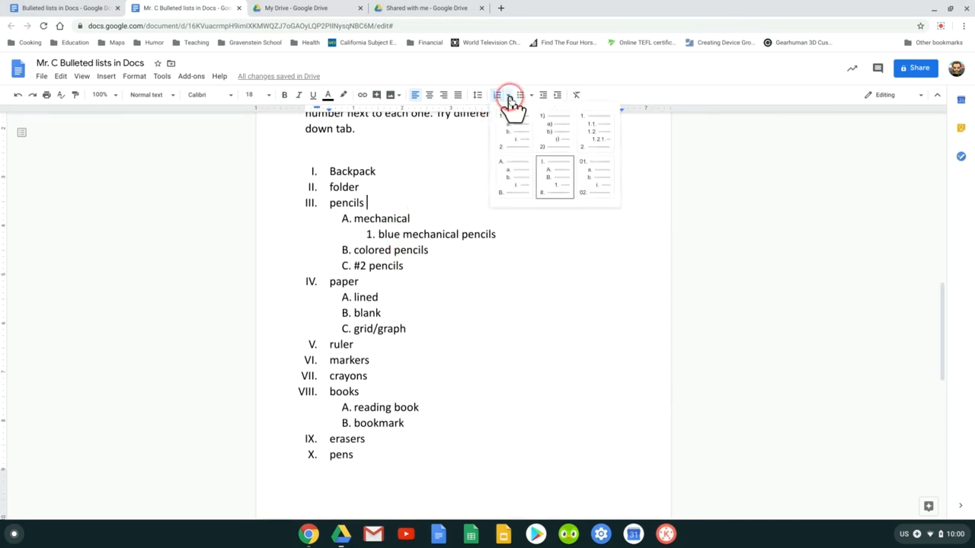
left_click(514, 135)
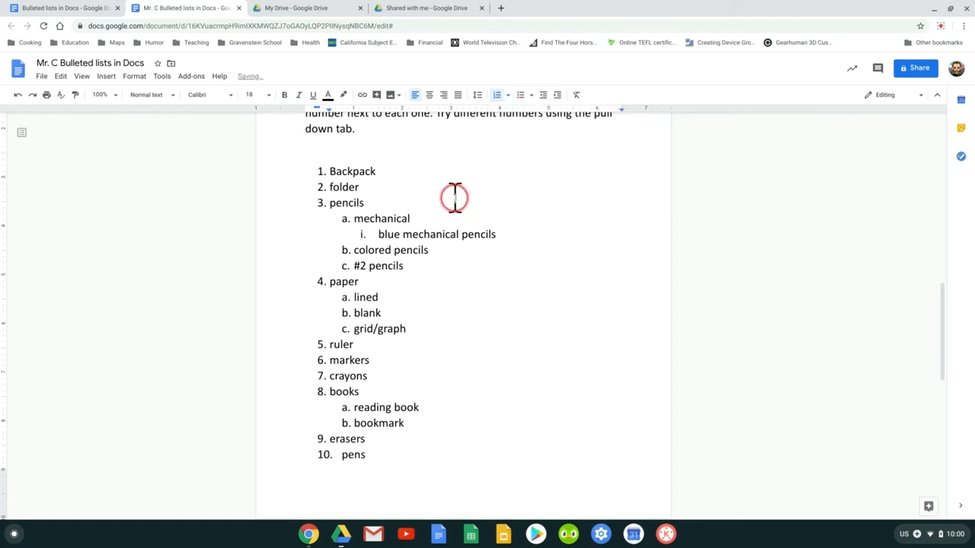
- Examine the numbers, lowercase letters and Roman numerals used for the different levels of the school supplies list
left_click(325, 172)
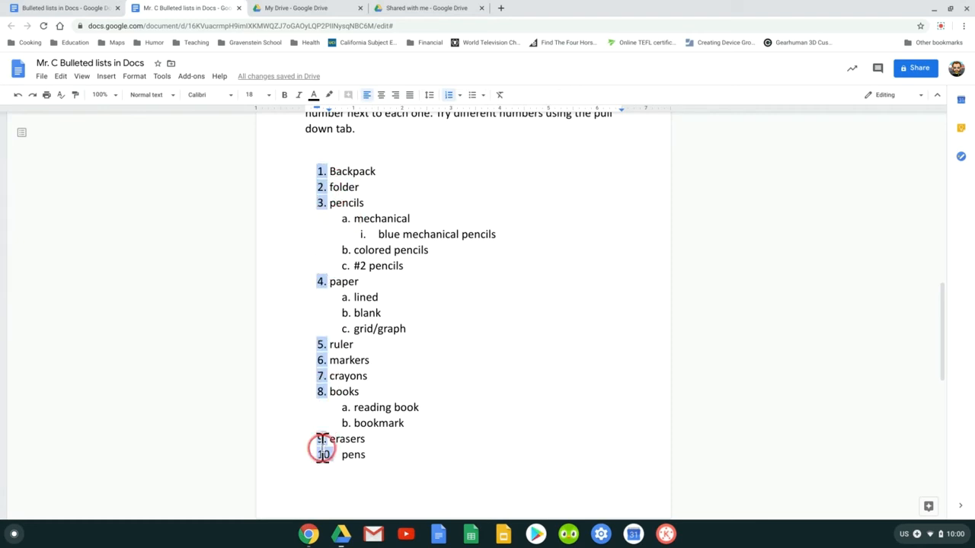
left_click(345, 218)
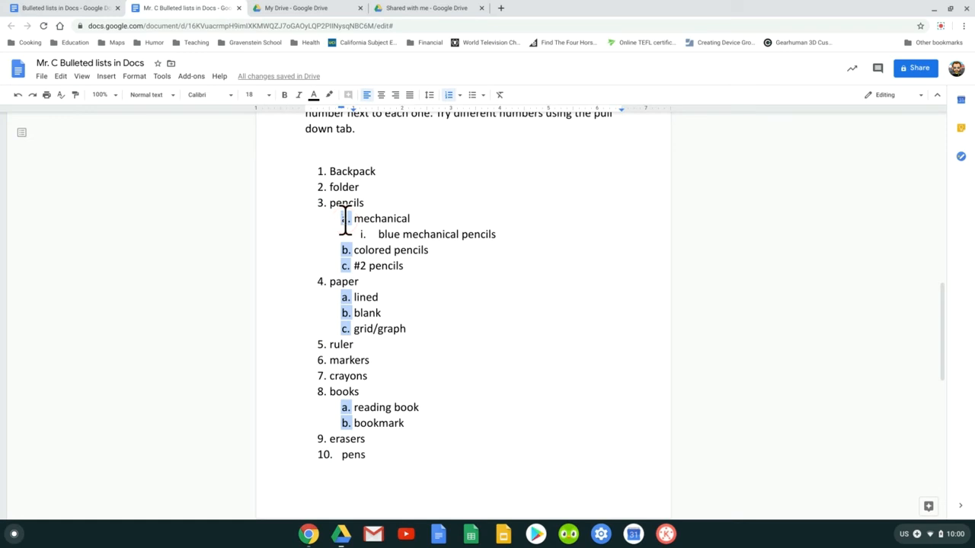
left_click(362, 233)
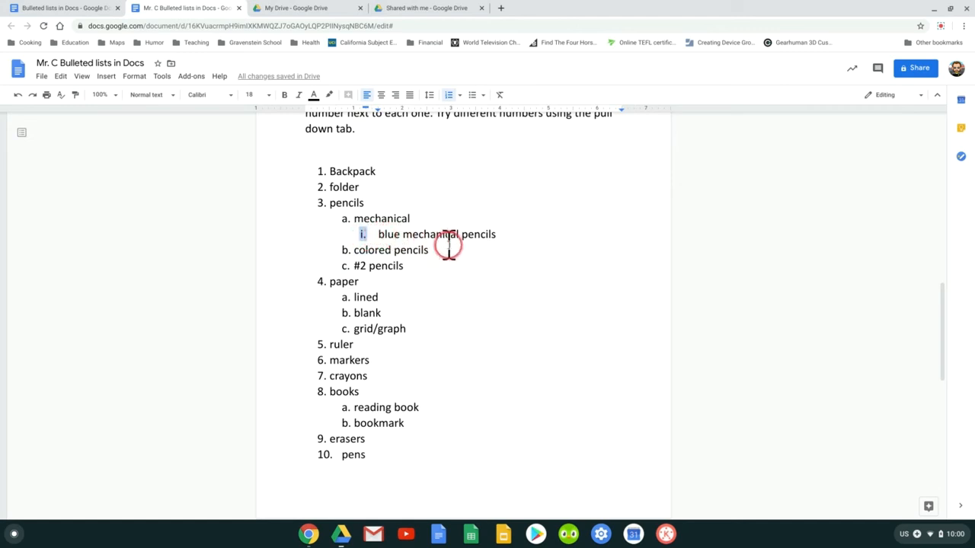
left_click(375, 219)
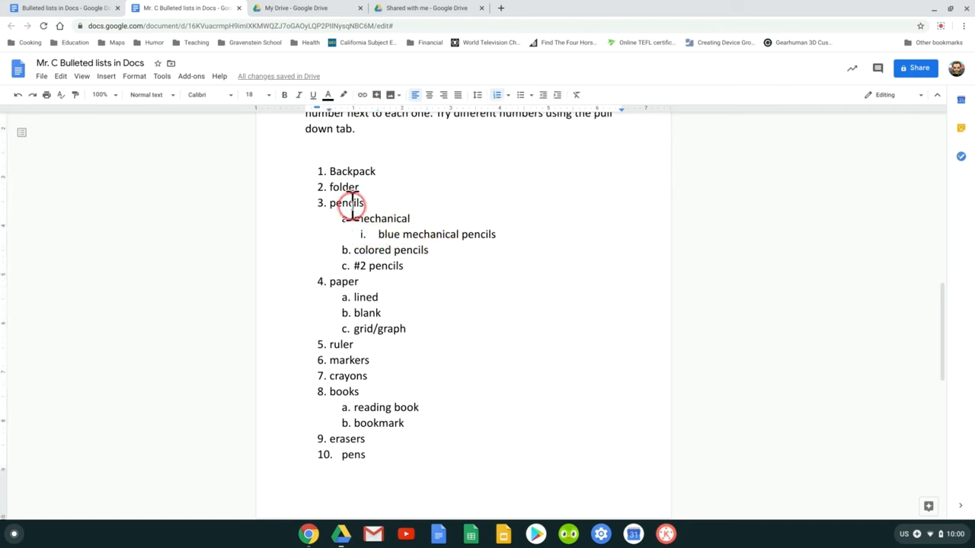
left_click(388, 232)
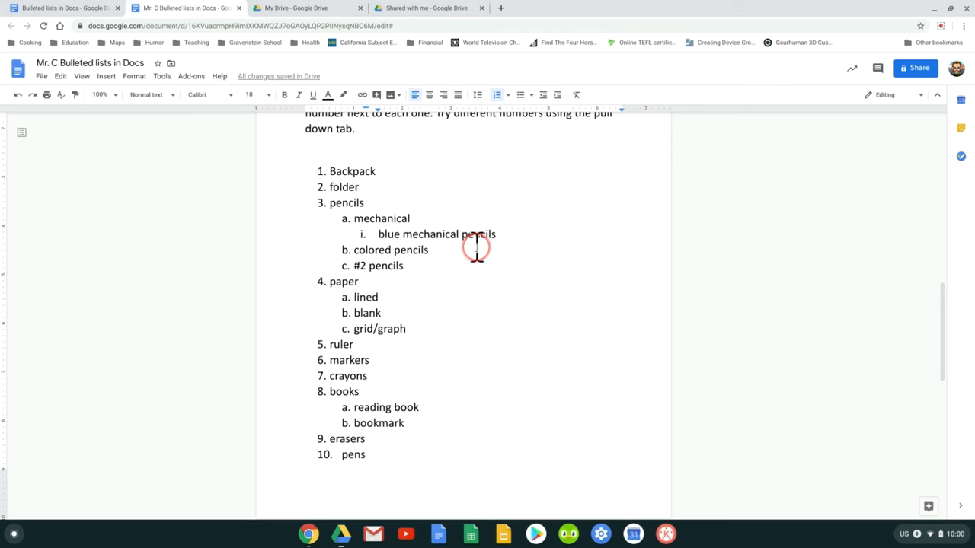
- Delete the sub-items black and red beneath pens, including their empty lettered lines
scroll(478, 255, "down", 1)
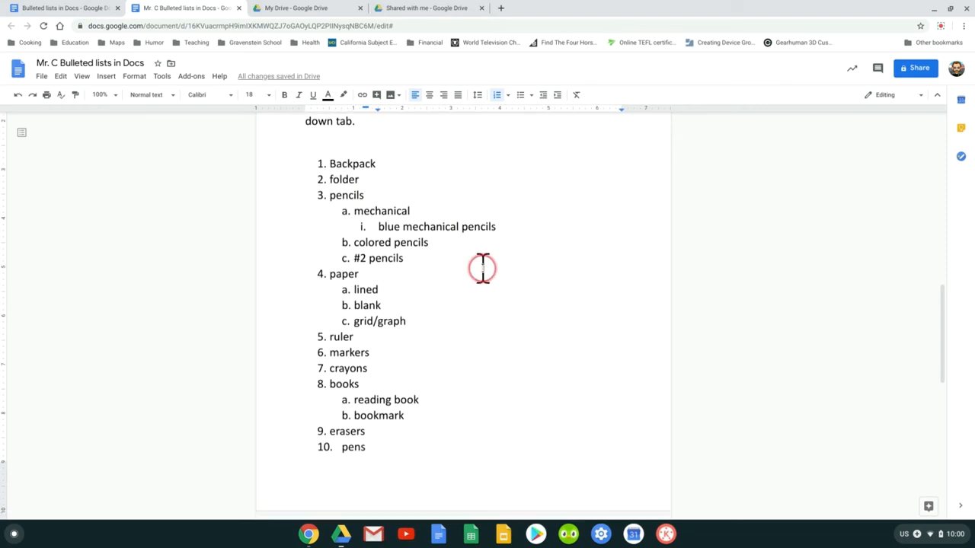
scroll(482, 268, "down", 5)
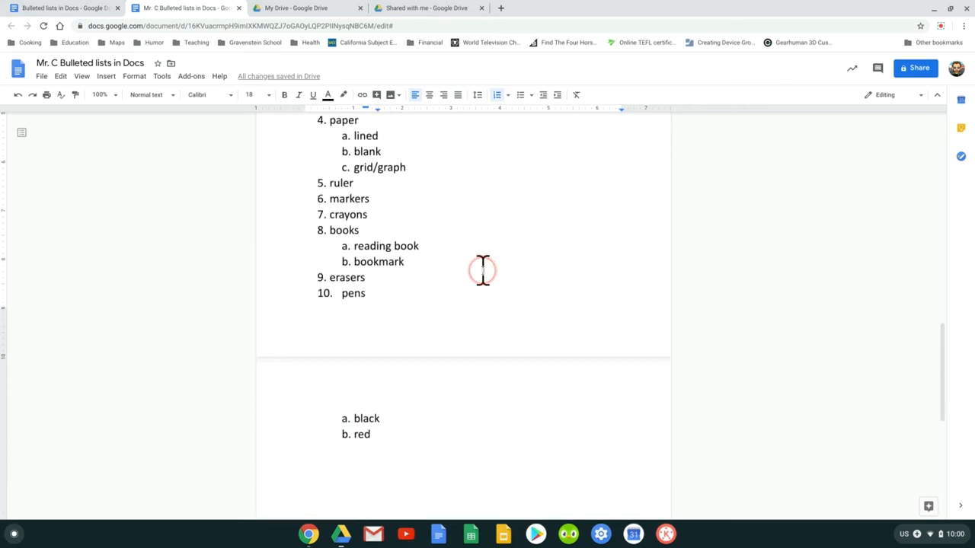
scroll(482, 268, "down", 5)
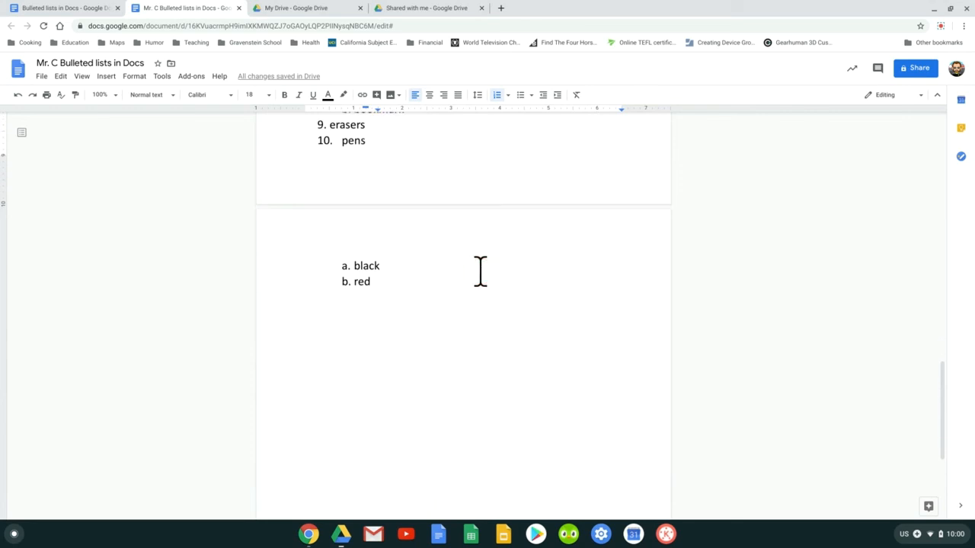
left_click(450, 274)
left_click(439, 277)
left_click_drag(438, 278, 325, 257)
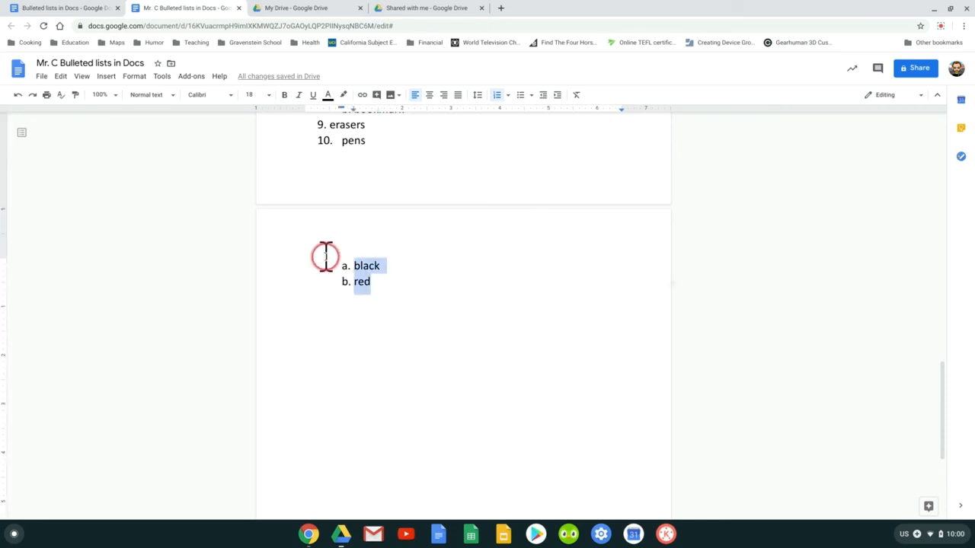
key("BackSpace")
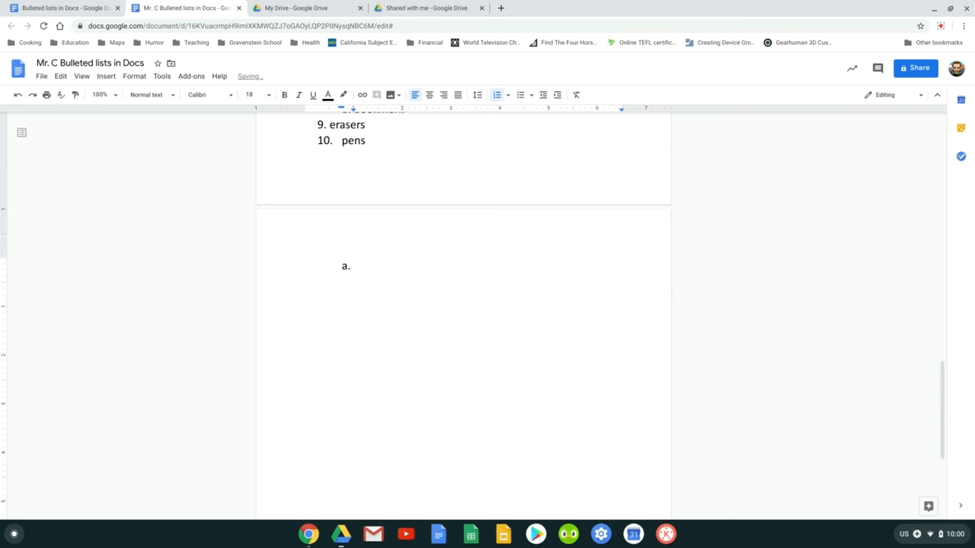
key("BackSpace")
key("BackSpace")
key("BackSpace")
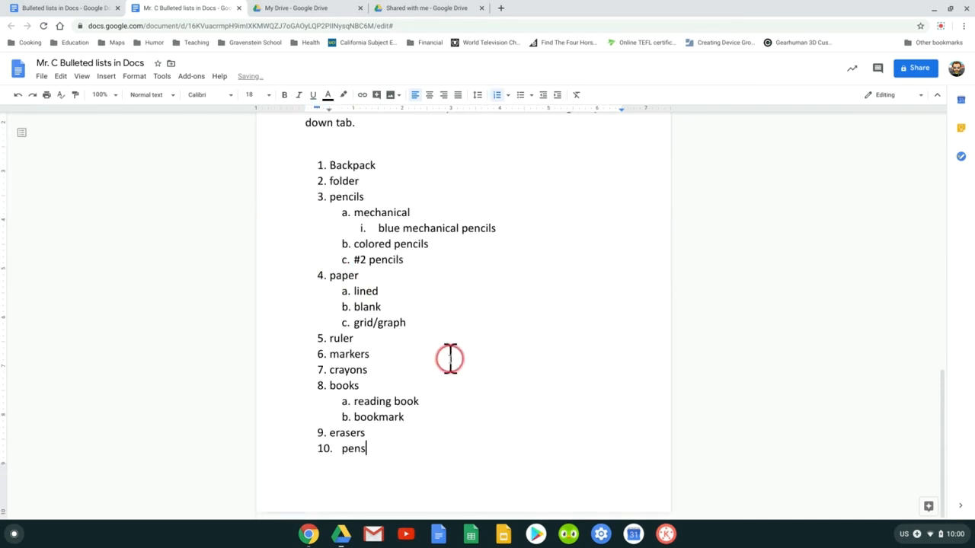
- End the school supplies list by adding a new line after pens and turning off its numbering
key("Return")
key("BackSpace")
key("BackSpace")
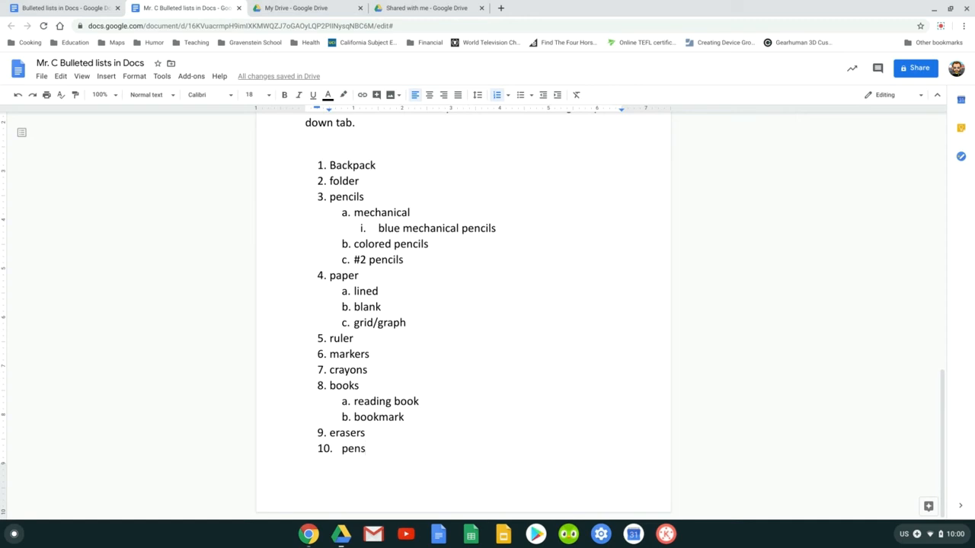
key("Return")
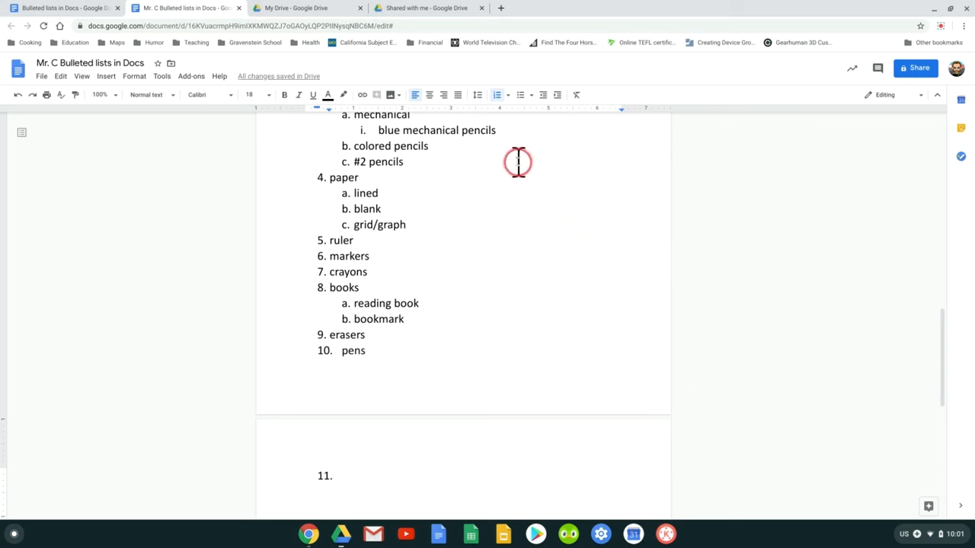
left_click(498, 104)
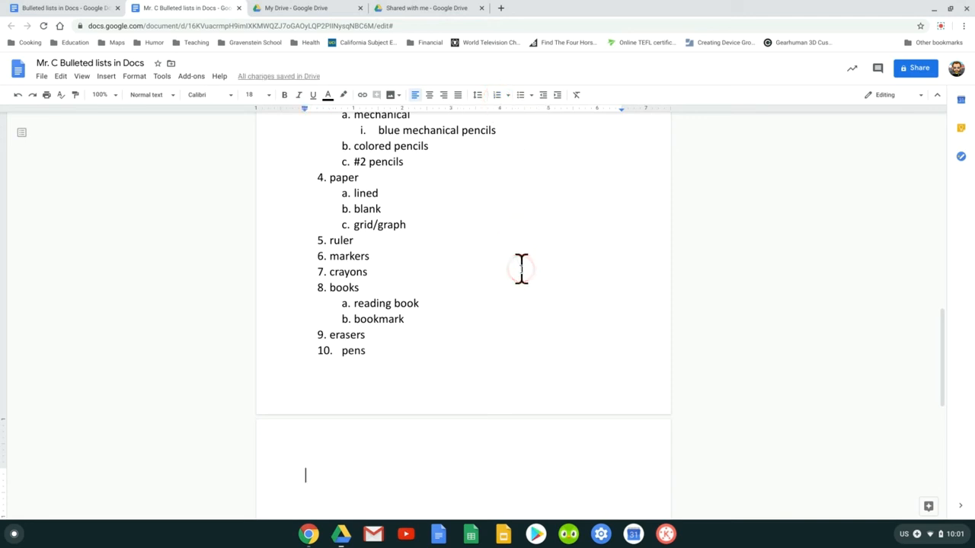
key("ctrl+shift+7")
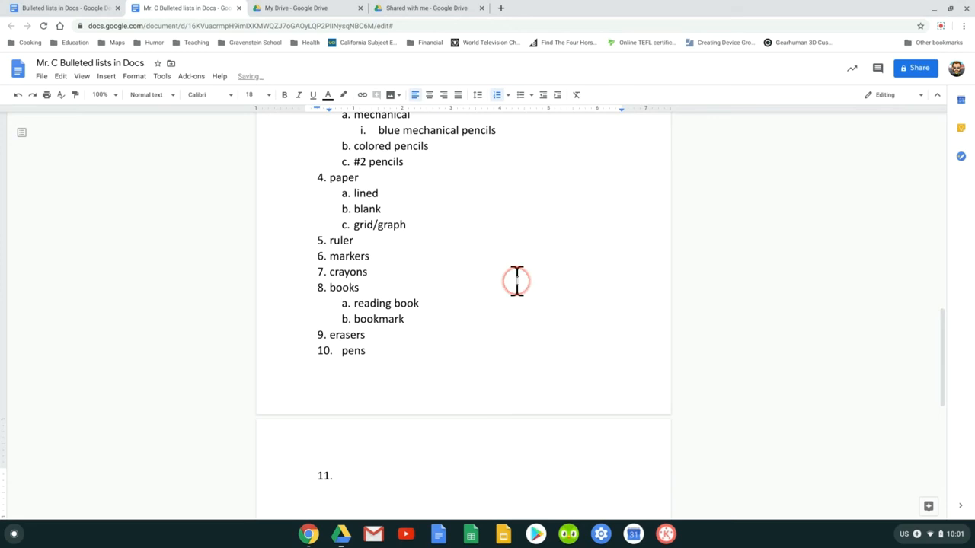
key("ctrl+shift+7")
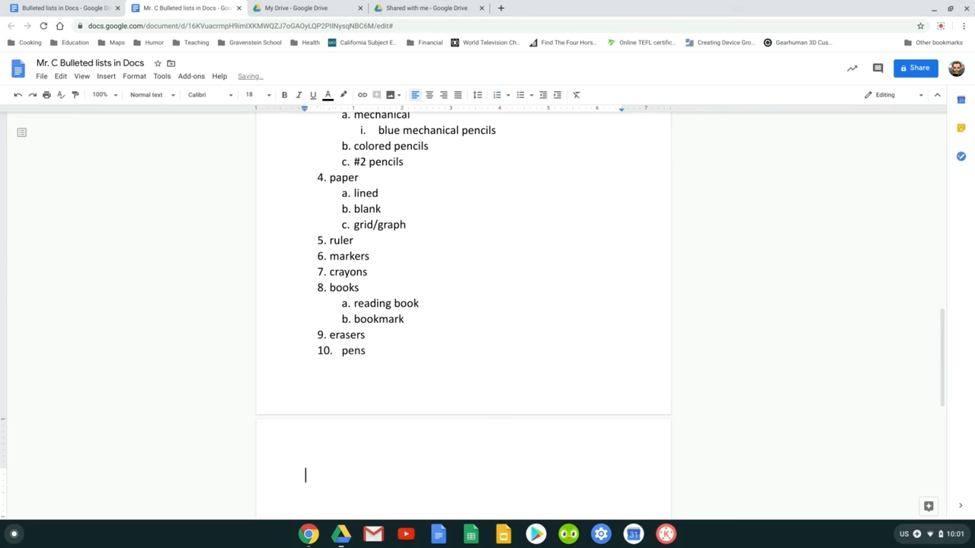
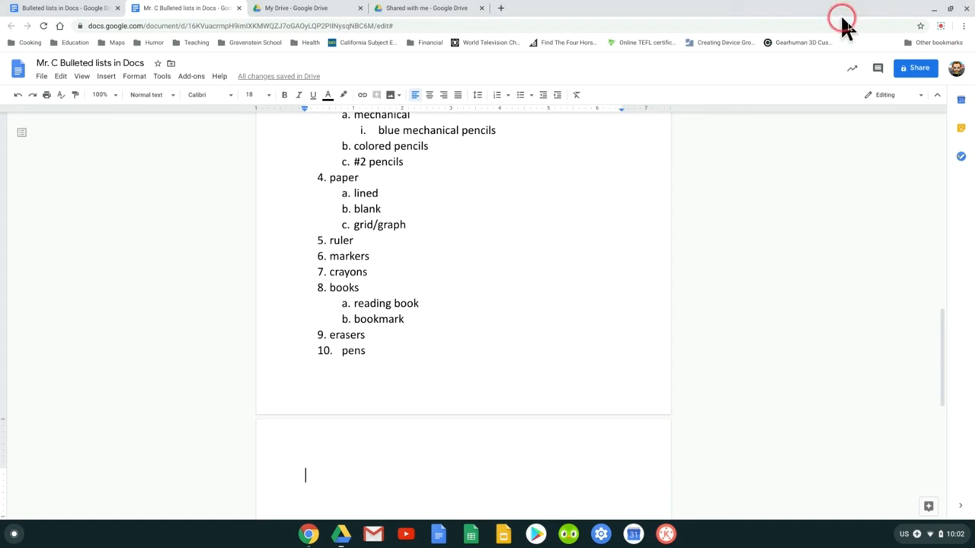
- Add the centered title "Al Capone Does My Shirts" on the blank page after the list, followed by a new line
left_click(941, 26)
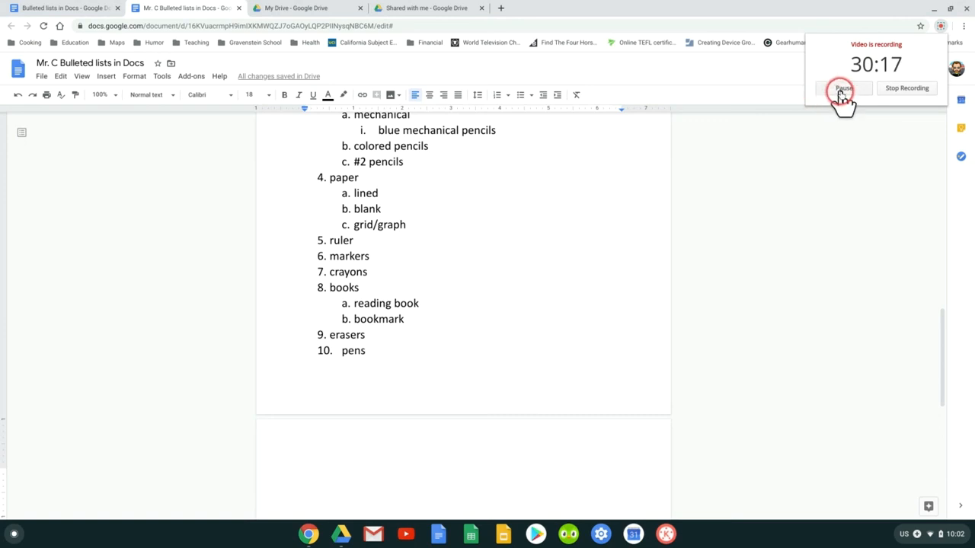
scroll(620, 174, "down", 3)
left_click(369, 270)
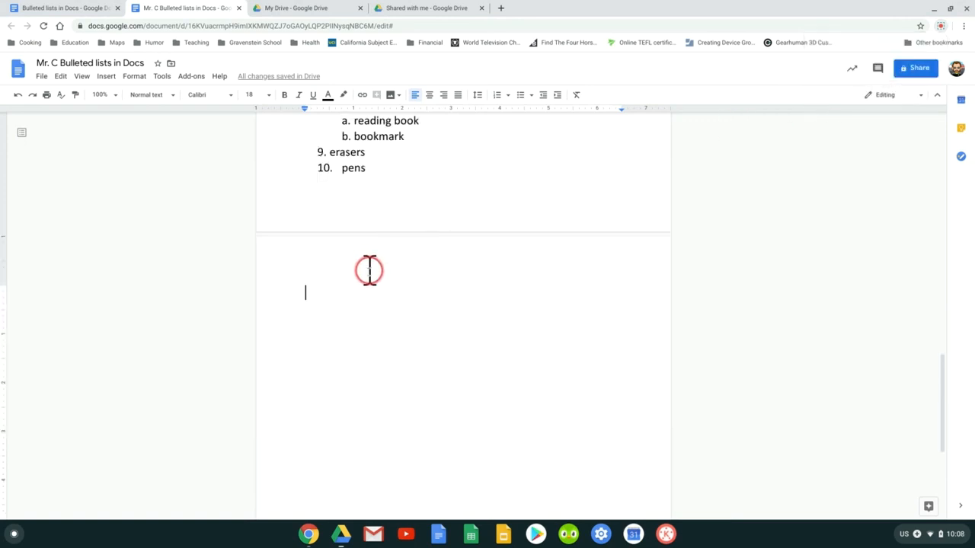
left_click(429, 94)
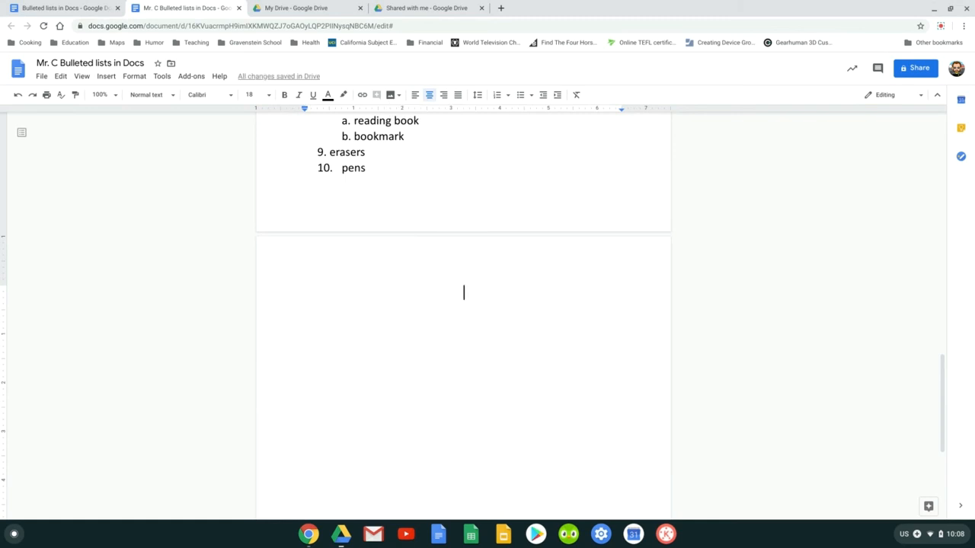
type("Al Capone Does My Shirts")
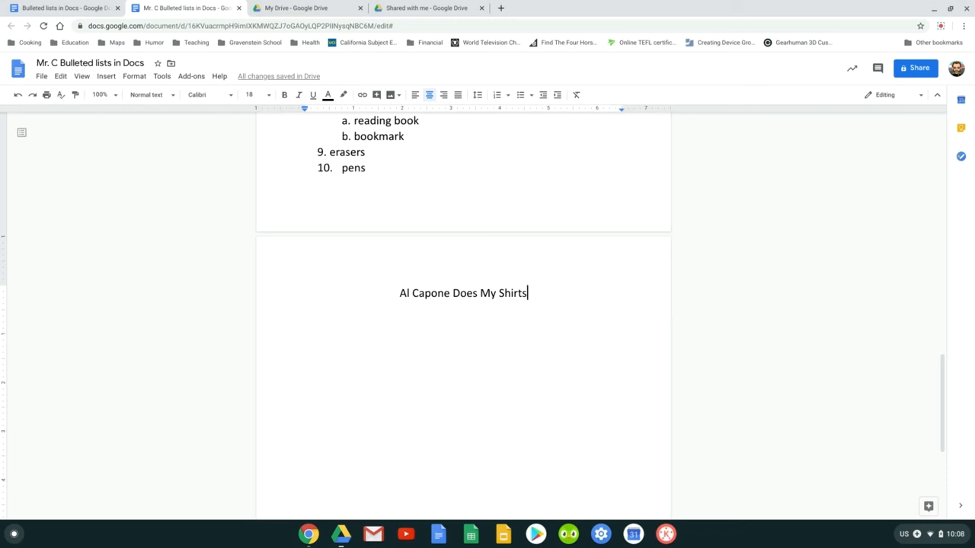
key("Return")
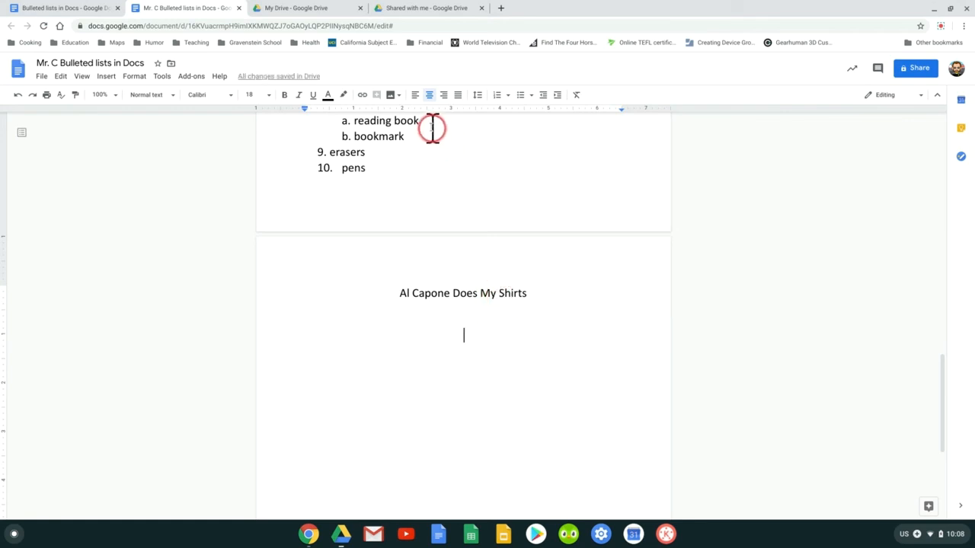
- Try left alignment on the Al Capone Does My Shirts title and restore its centered alignment
left_click(486, 300)
left_click(399, 293)
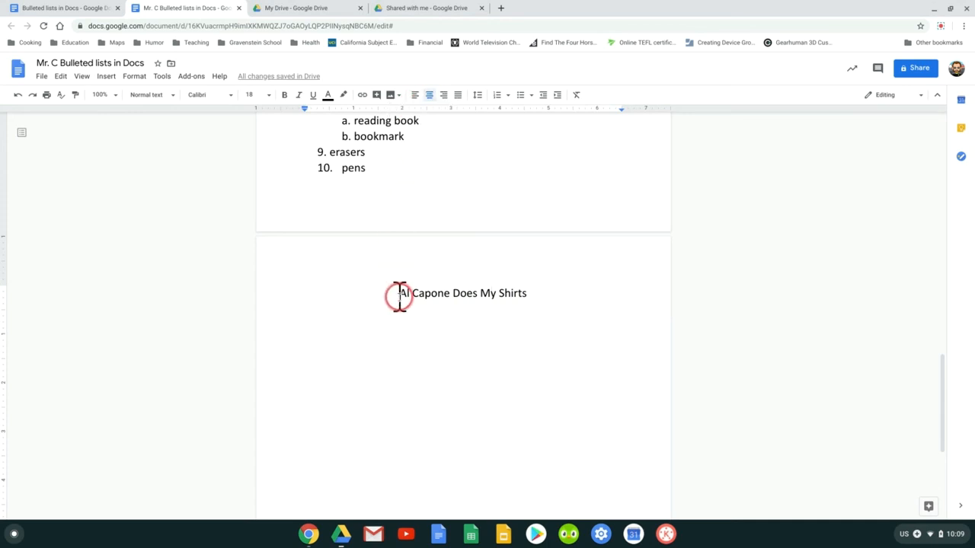
left_click(415, 97)
left_click(371, 293)
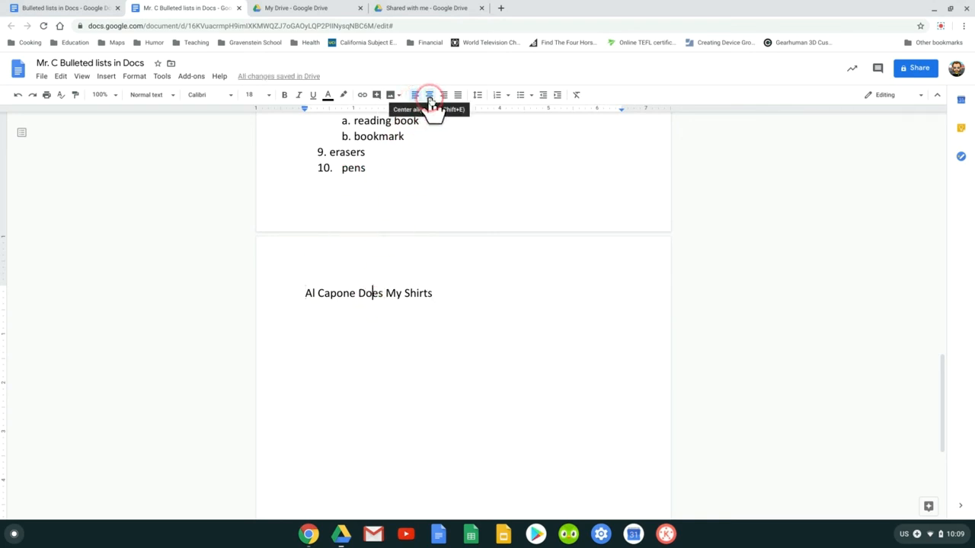
left_click(430, 96)
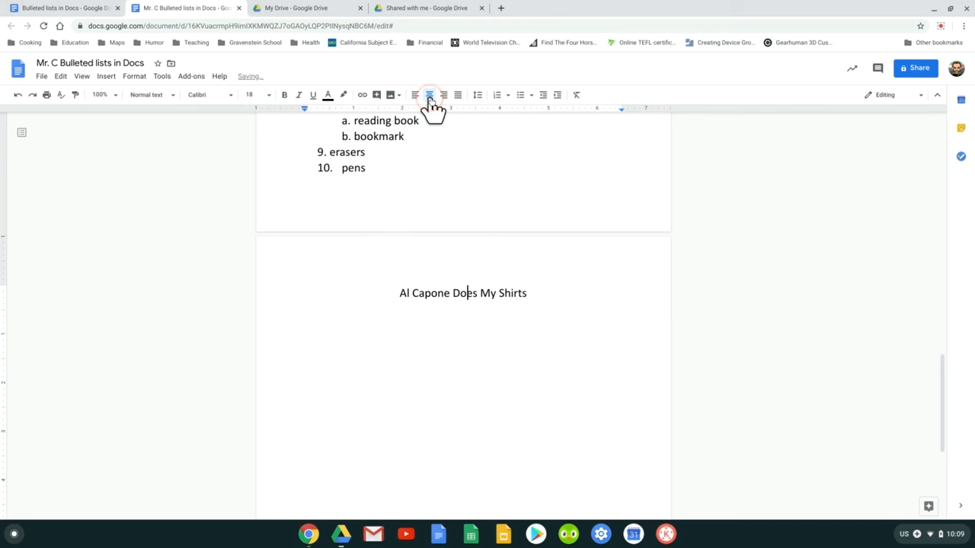
double_click(449, 294)
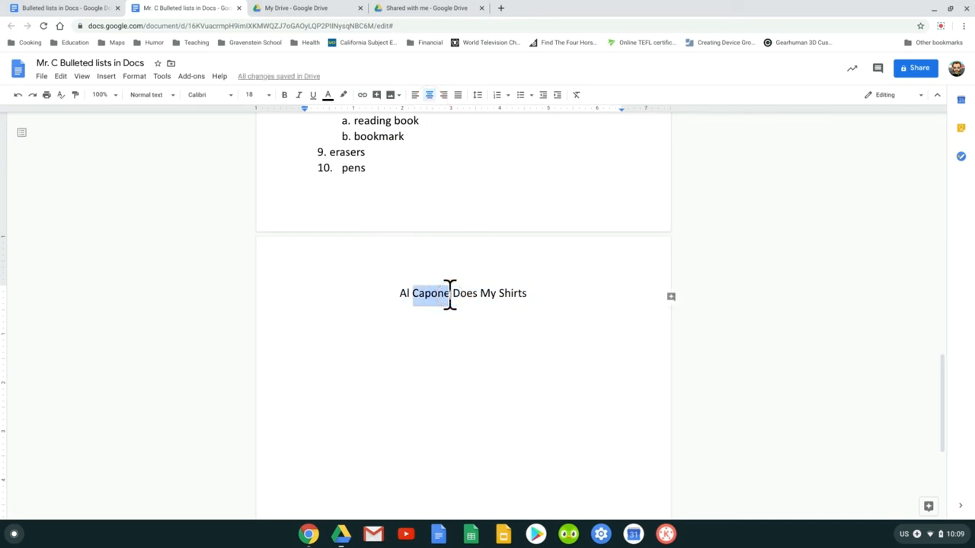
left_click(430, 95)
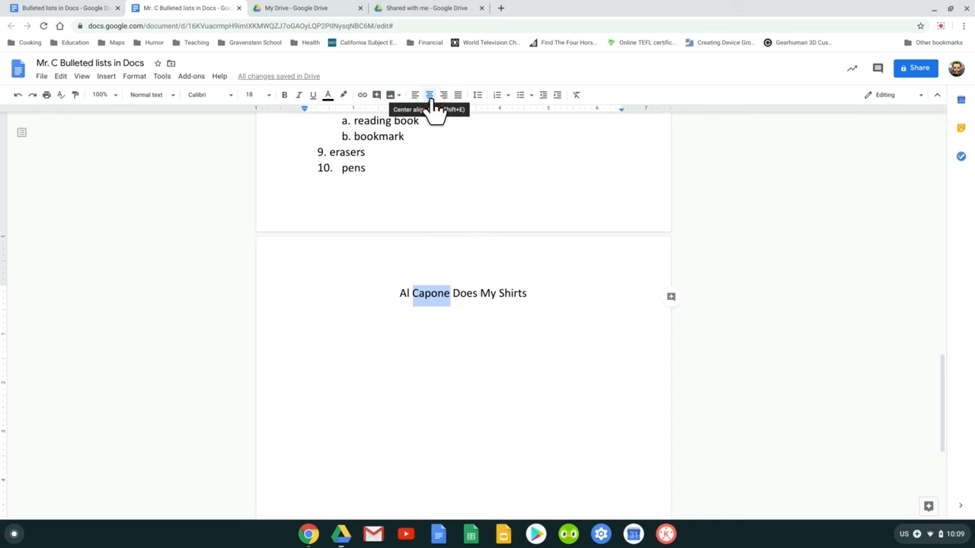
- Start a new line beneath the Al Capone Does My Shirts title and align it left
left_click(533, 291)
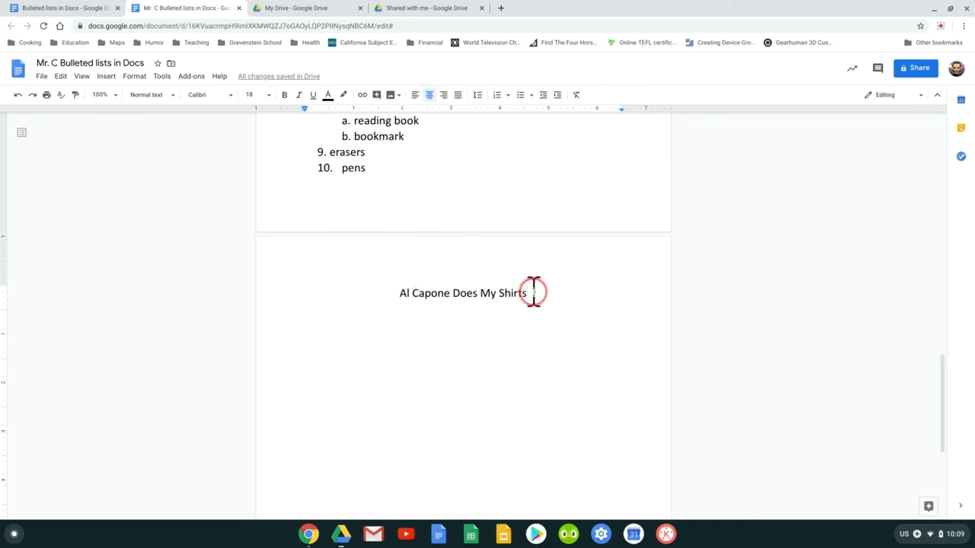
key("Return")
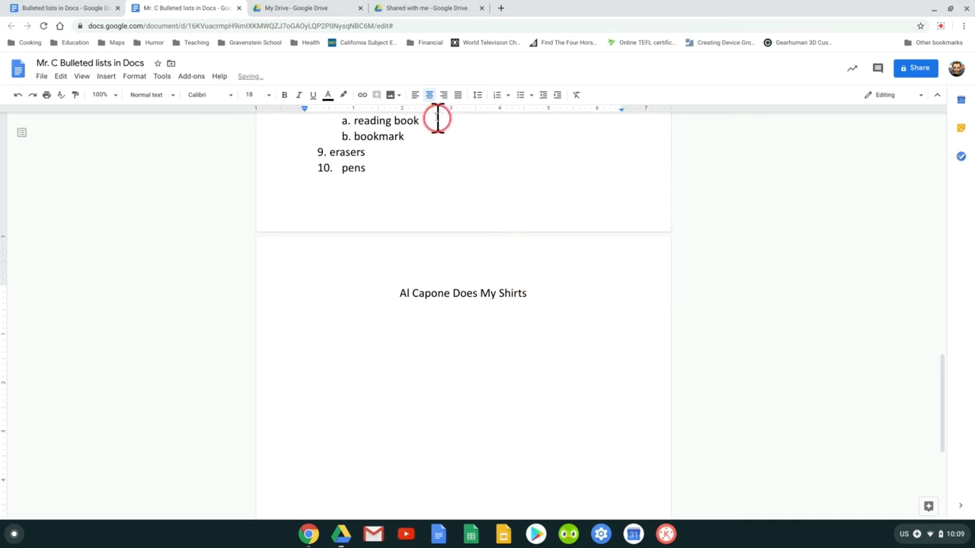
left_click(414, 98)
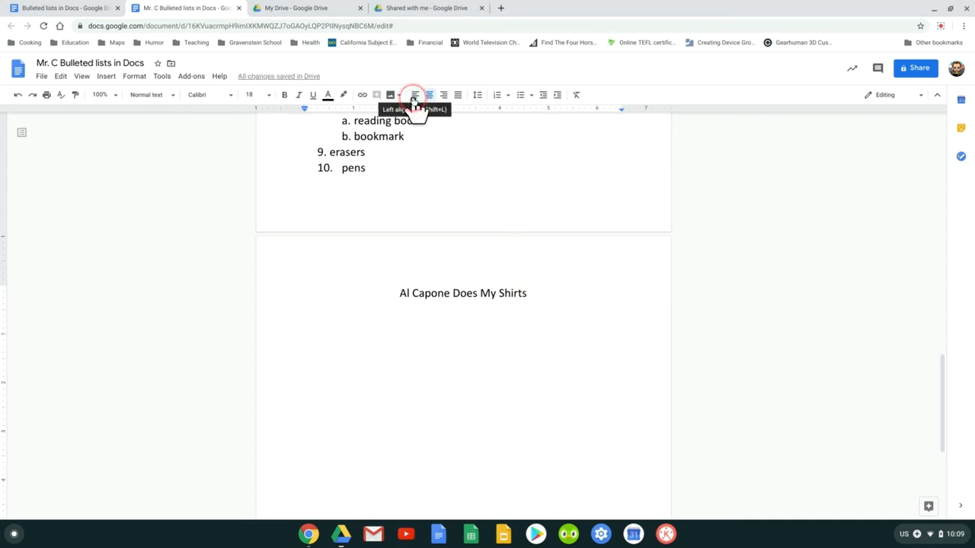
left_click(415, 97)
left_click(494, 265)
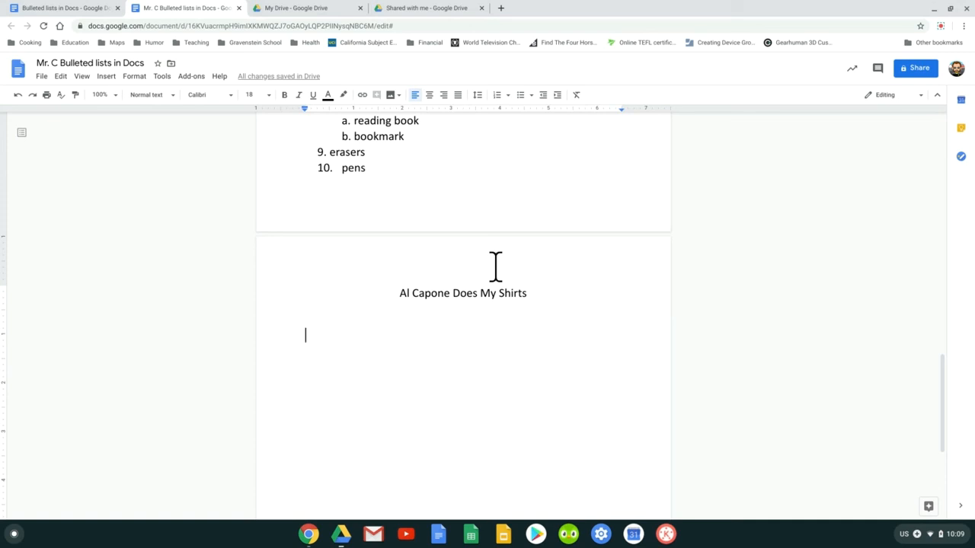
- Start a numbered list beneath the Al Capone Does My Shirts title with the correctly spelled first item "Introduction"
left_click(495, 100)
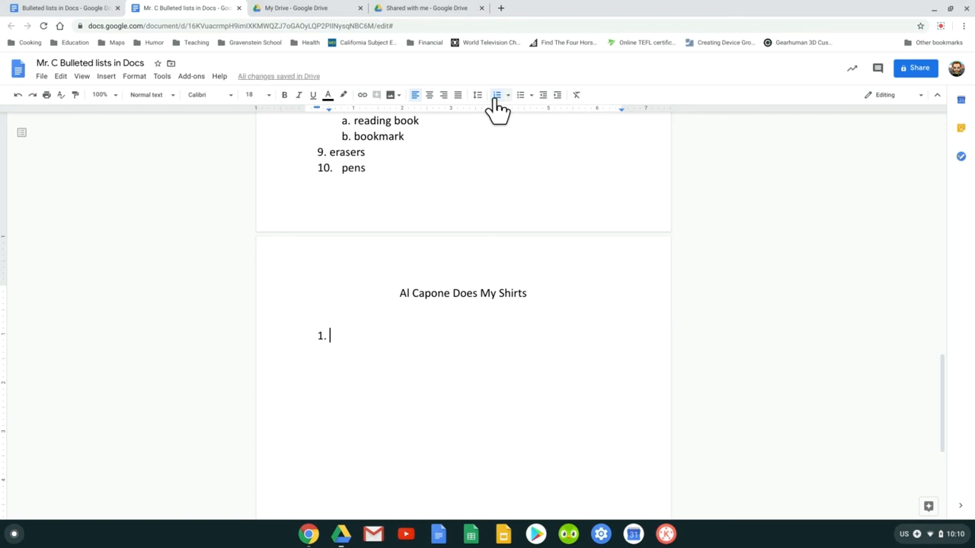
type("Introductio")
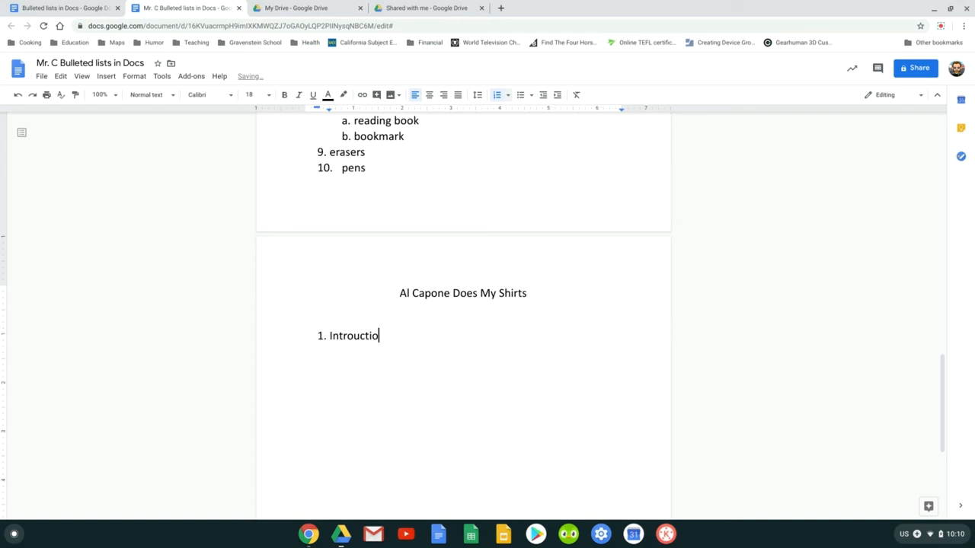
key("BackSpace")
type("on")
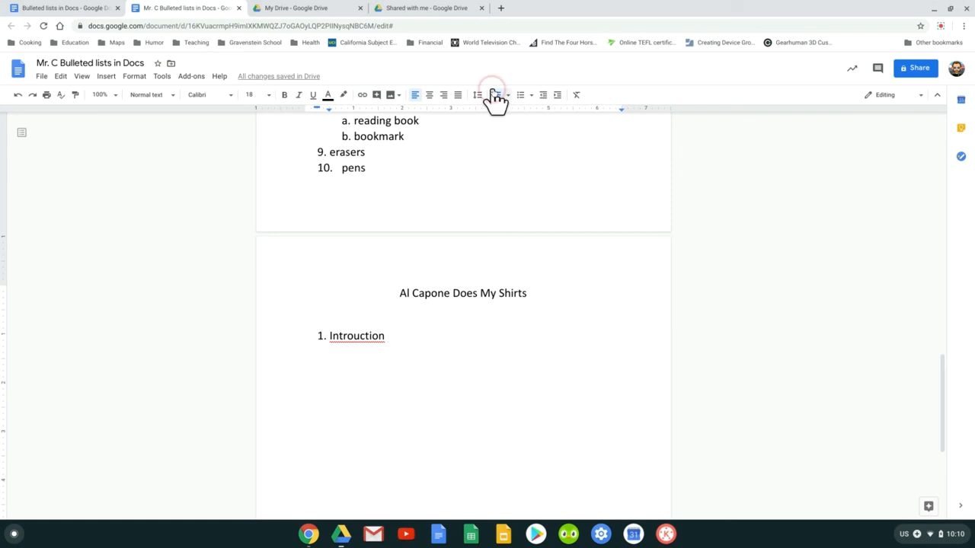
left_click(355, 337)
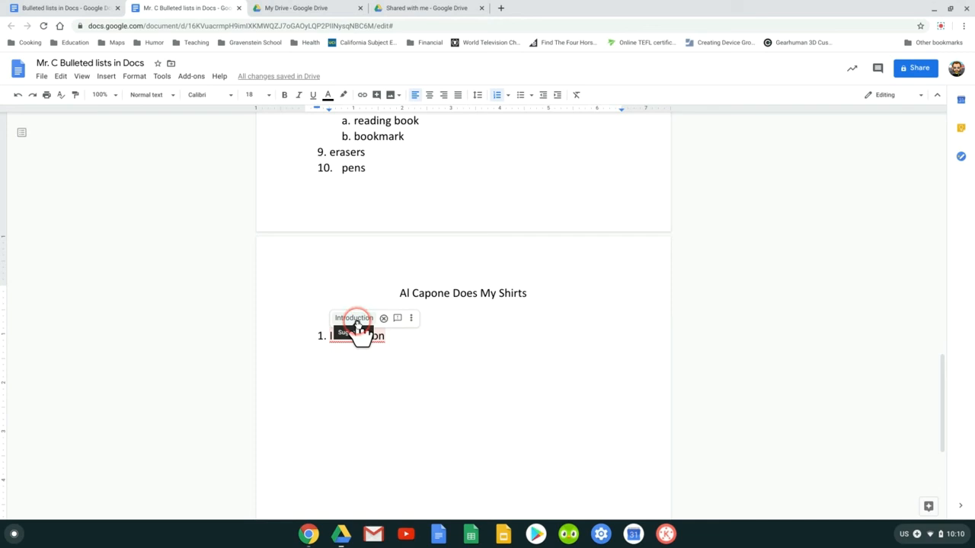
left_click(355, 319)
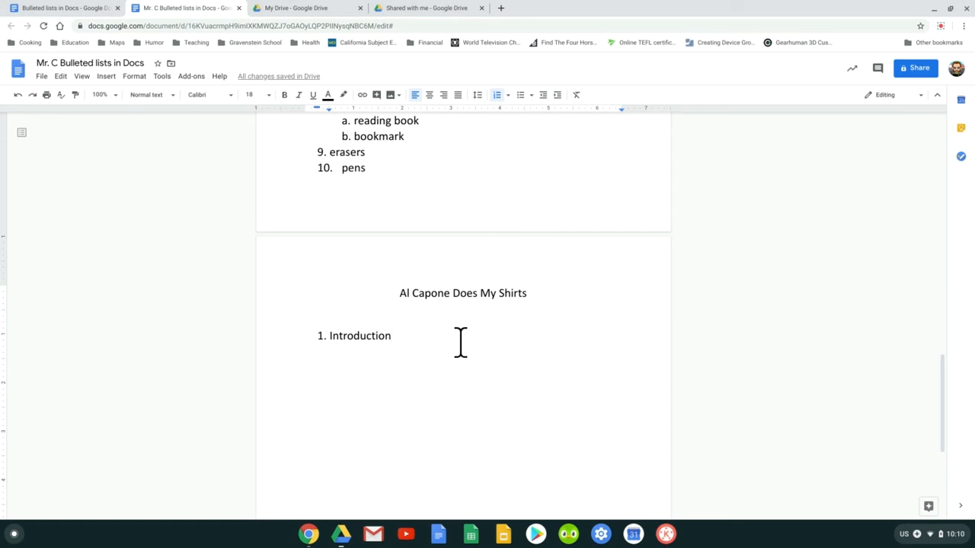
- Add the numbered items "Part 1", "Part 2", "Part 3" and "Conclusion" after Introduction
key("Return")
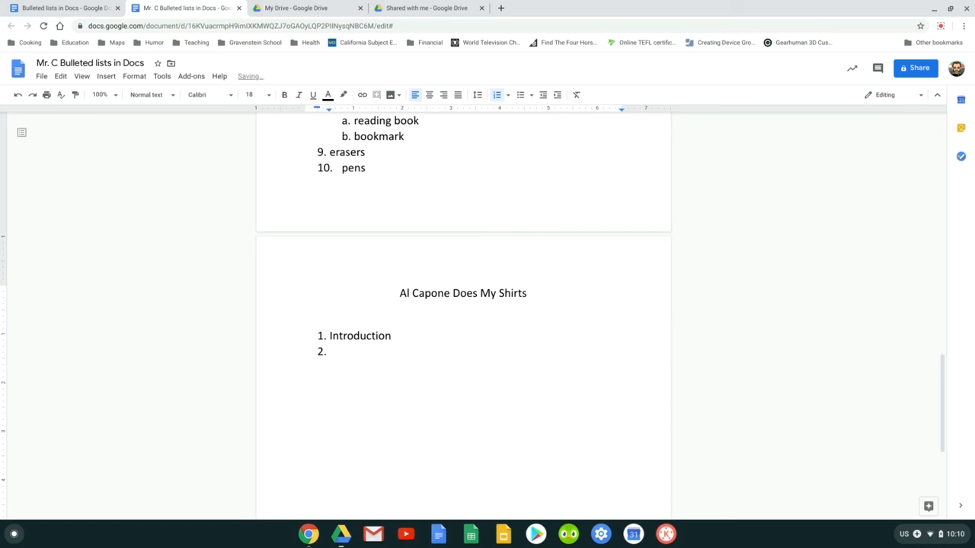
type("Part 1")
key("Return")
type("Part 2")
key("Return")
type("Part 3")
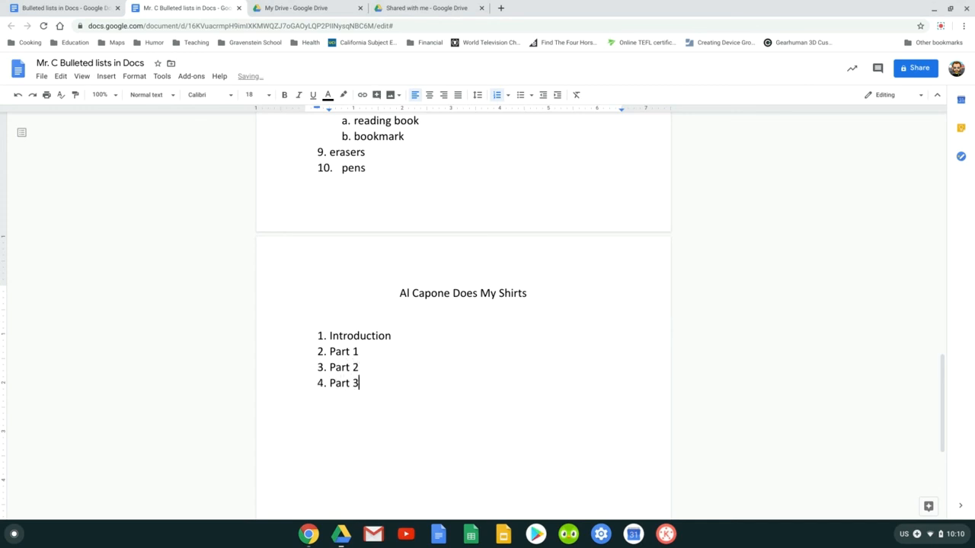
key("Return")
type("Conclusion")
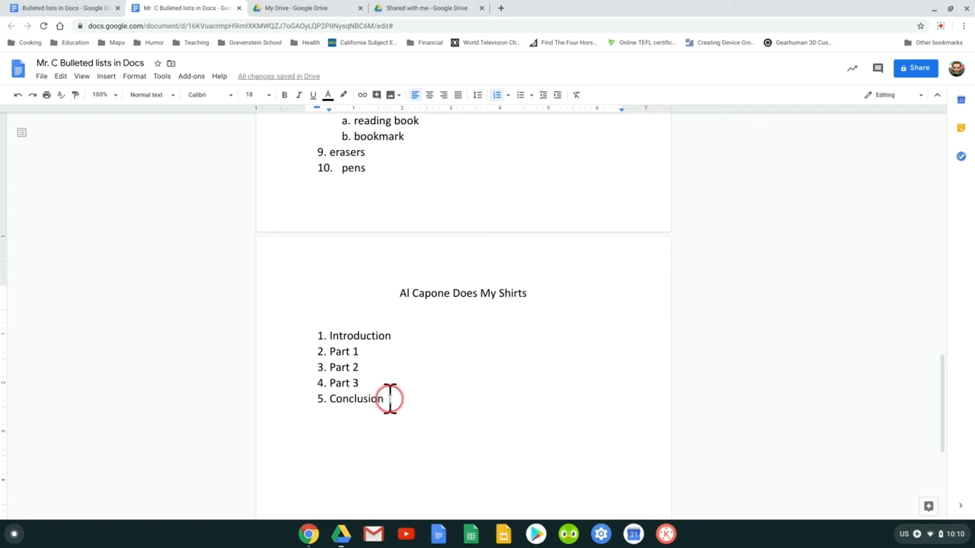
mouse_move(389, 398)
left_mouse_down()
mouse_move(345, 363)
mouse_move(384, 396)
left_mouse_up()
left_click(343, 358)
left_click(332, 339)
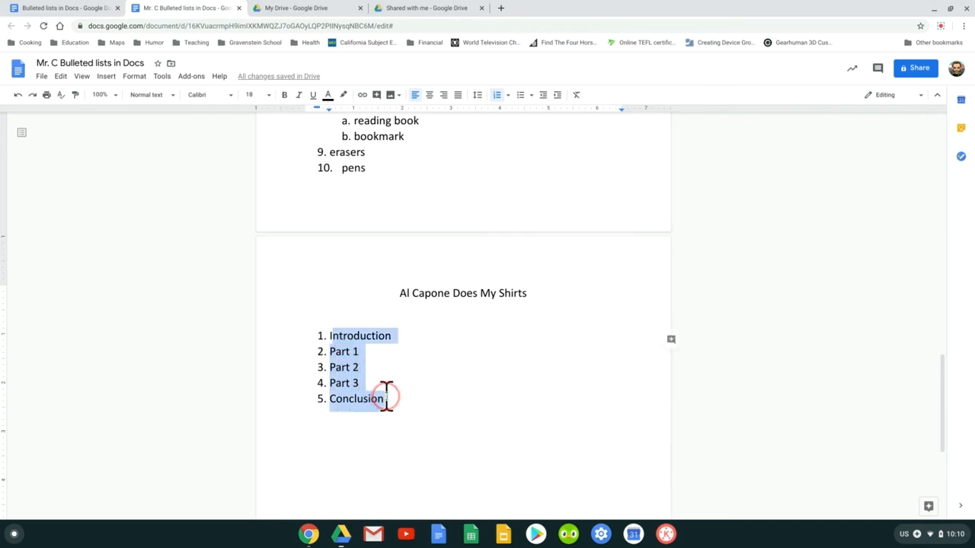
left_click(343, 349)
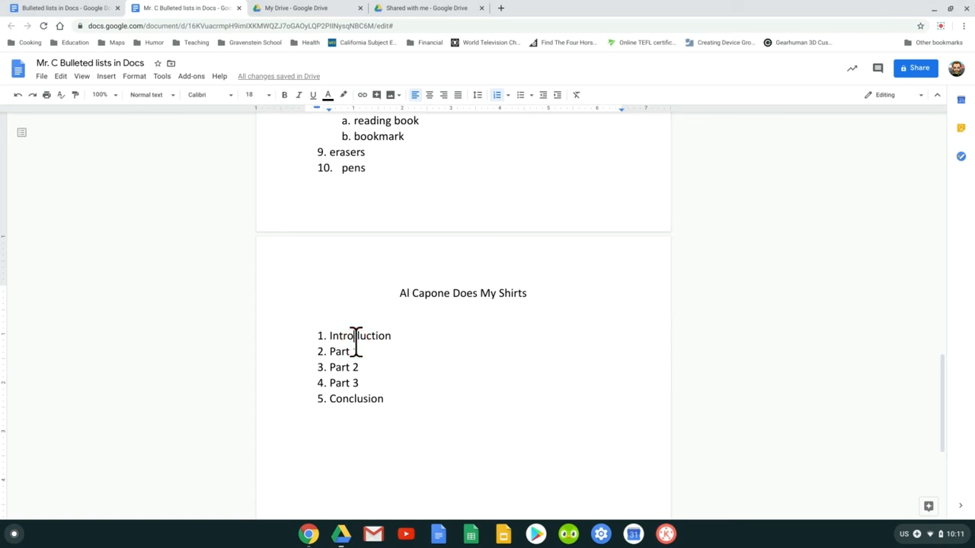
- Insert an indented sub-item reading "Moving to Alcatraz" beneath Part 1
left_click_drag(361, 347, 329, 352)
left_click(369, 348)
key("Return")
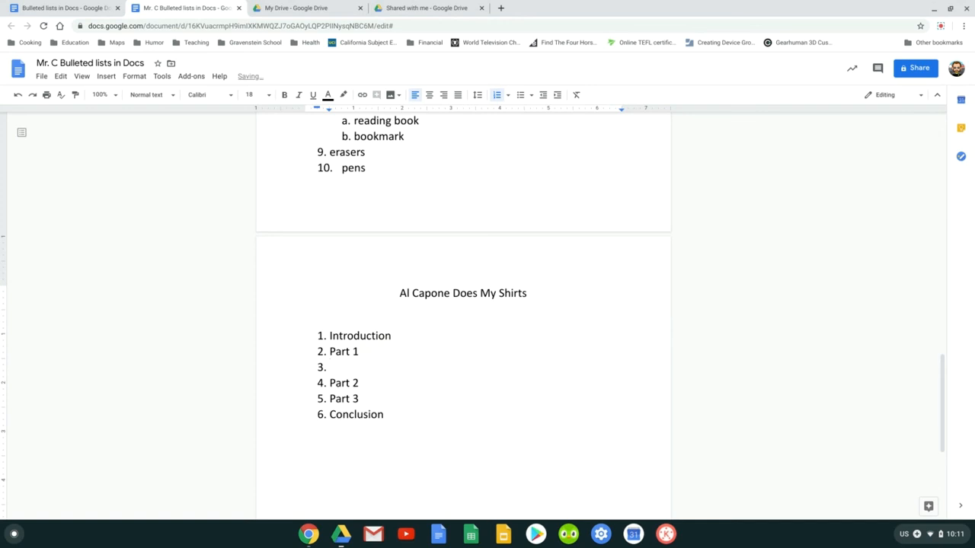
key("Tab")
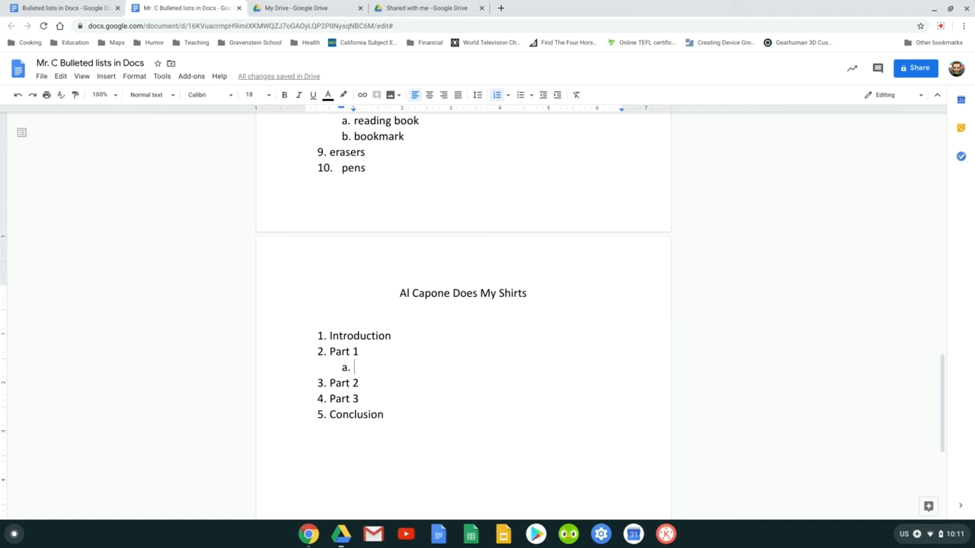
type("Moving to ")
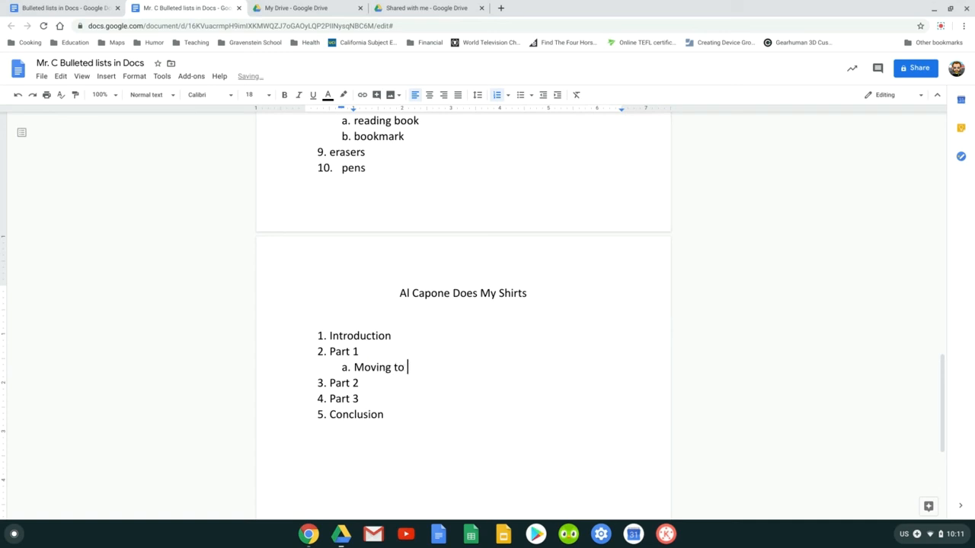
type("Alcatraz")
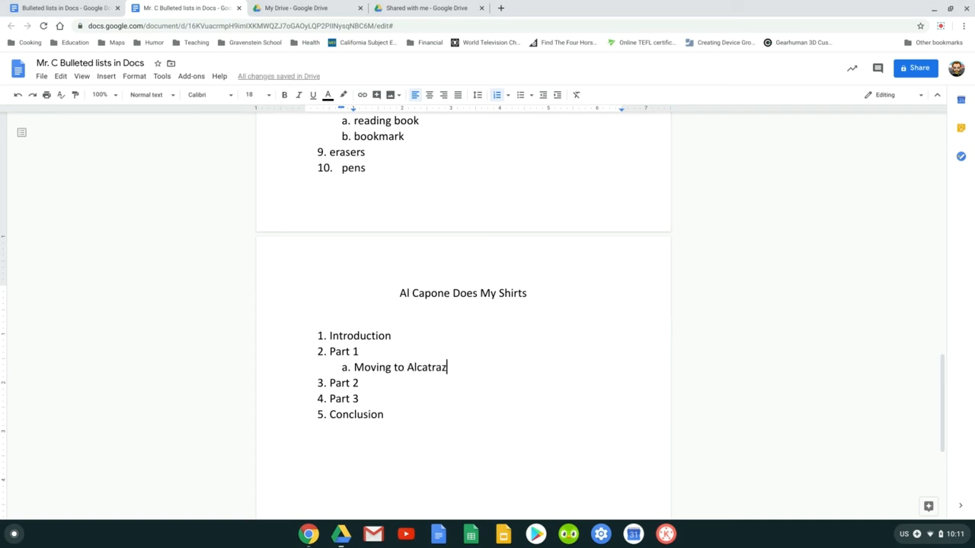
- Add the sub-items "New School" and "New Friends and Baseball" after Moving to Alcatraz under Part 1
key("Return")
type("New School")
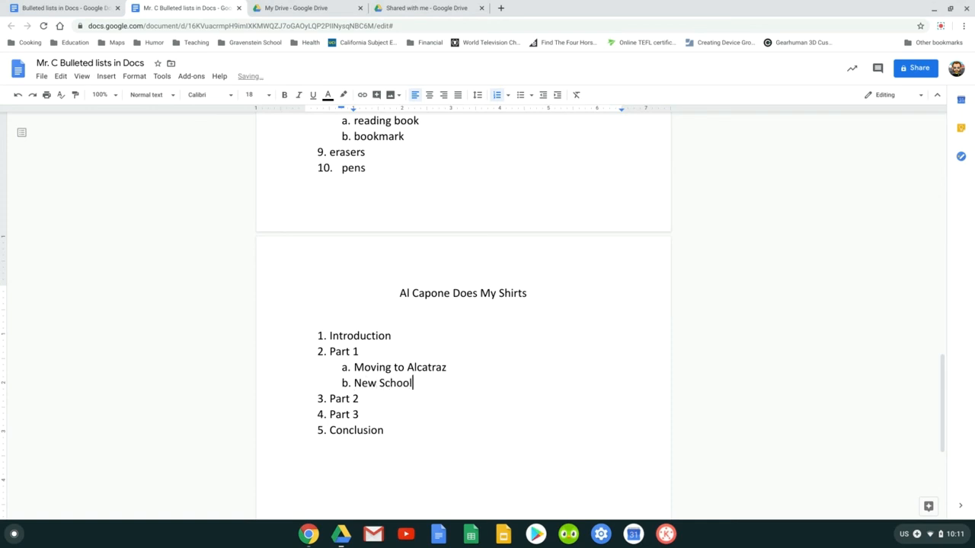
key("Return")
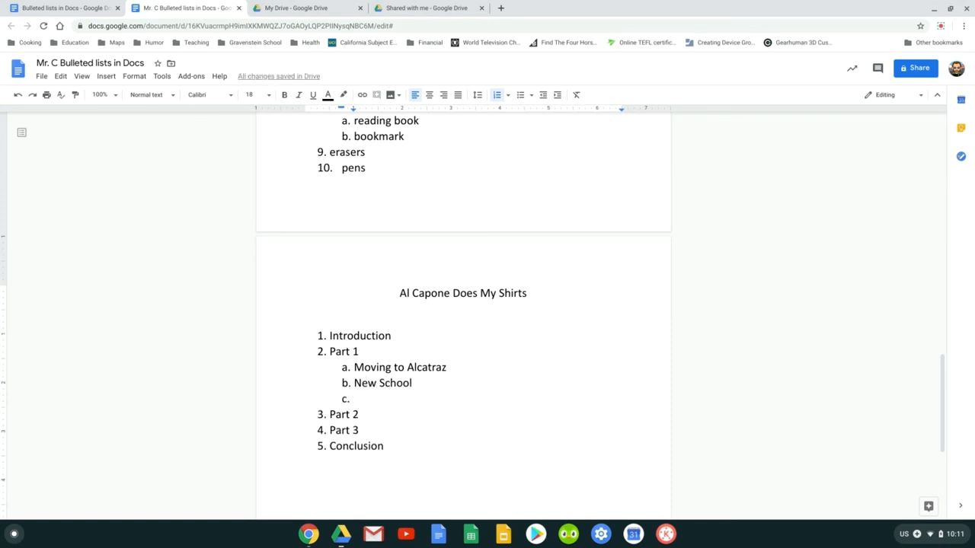
type("New ")
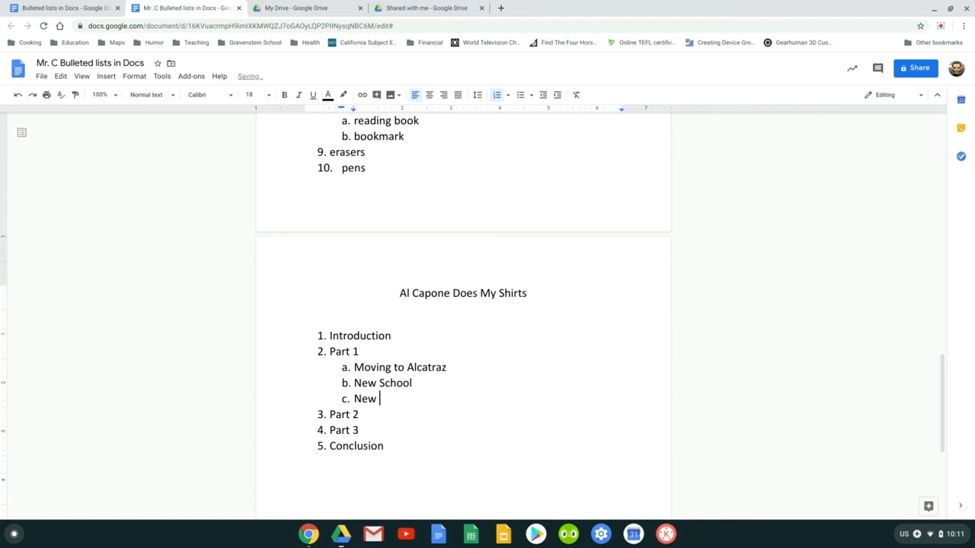
type("Friends and Ba")
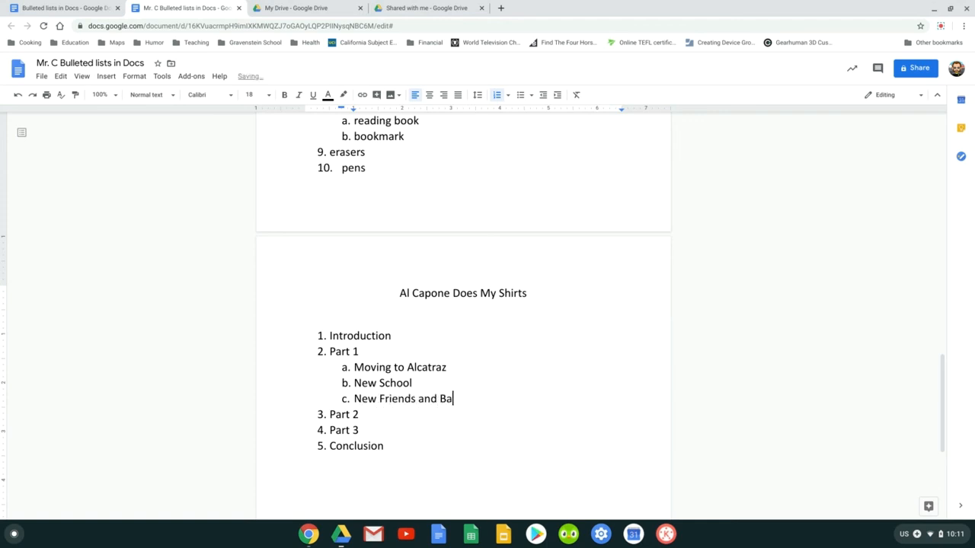
type("seball")
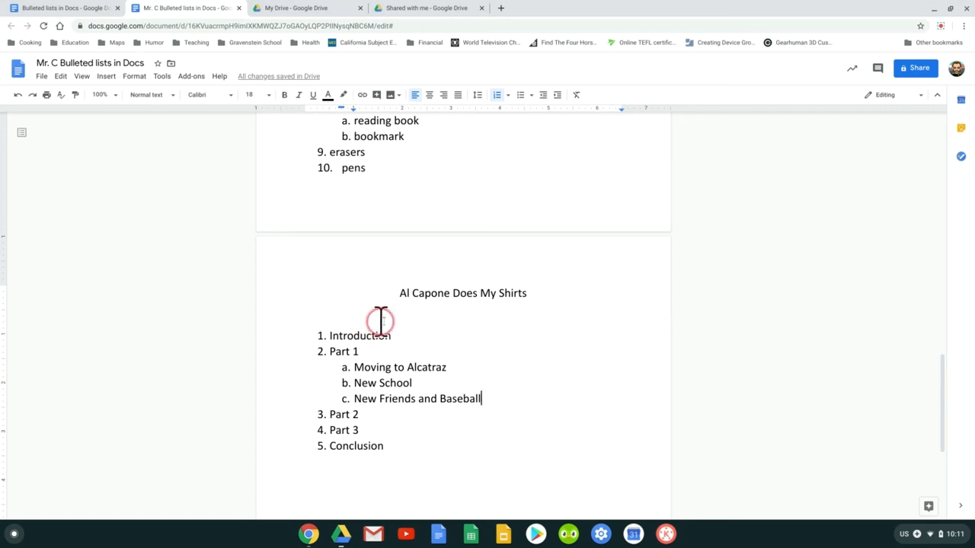
- Review the Al Capone Does My Shirts outline from its title through Conclusion, including the sub-items under Part 1
left_click(369, 414)
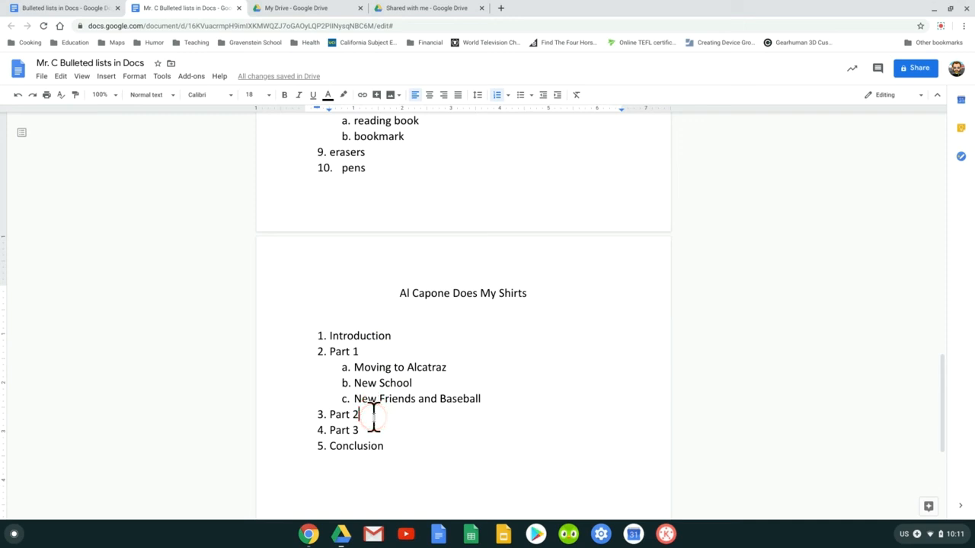
left_click(369, 445)
left_click_drag(444, 444, 351, 298)
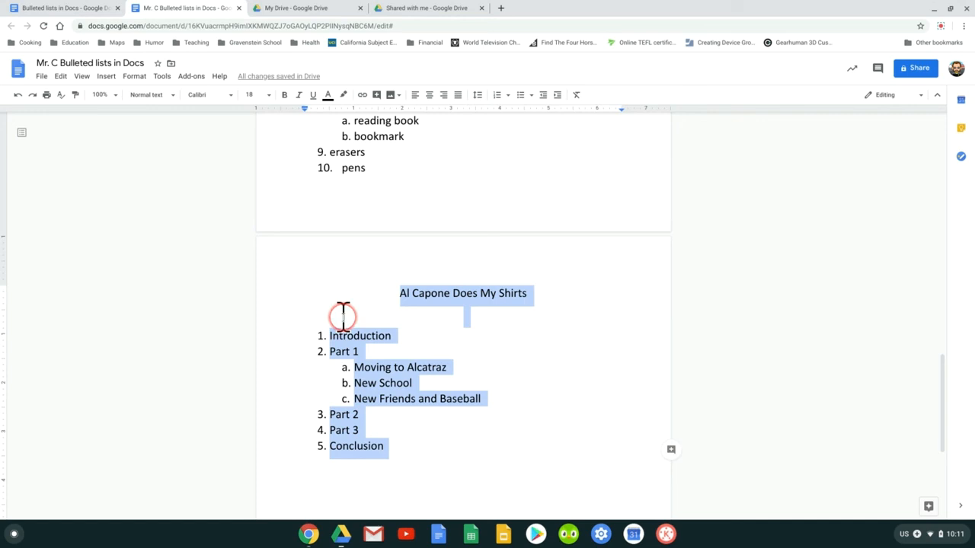
left_click(392, 448)
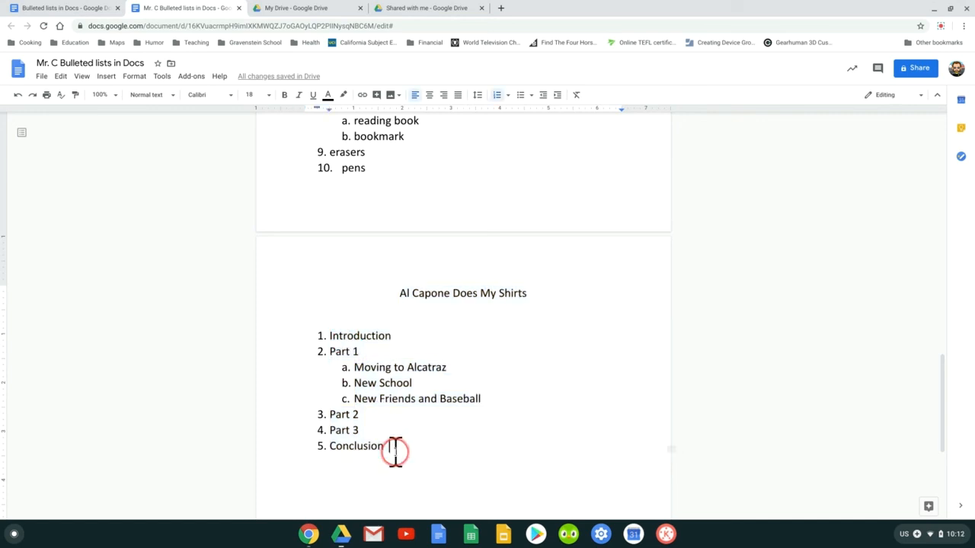
left_click_drag(394, 449, 502, 79)
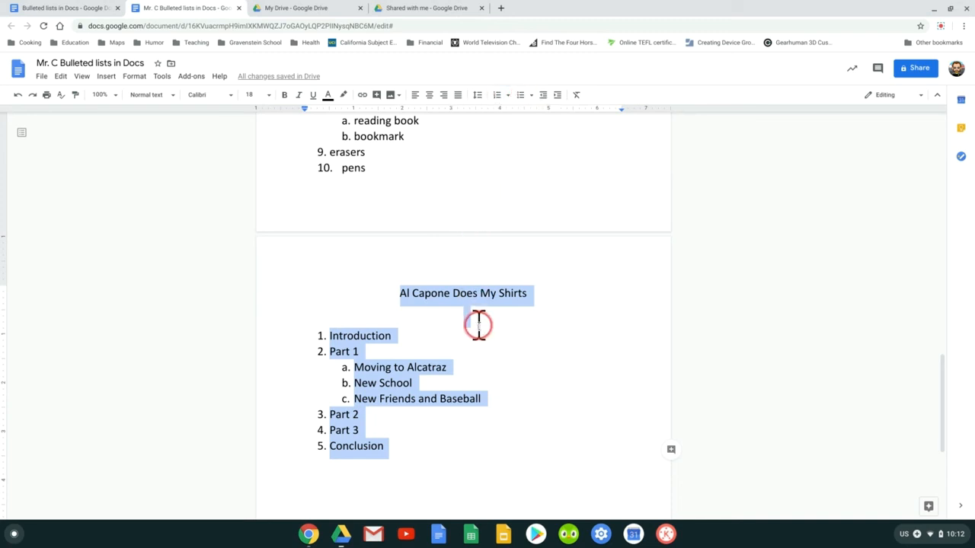
scroll(459, 333, "up", 5)
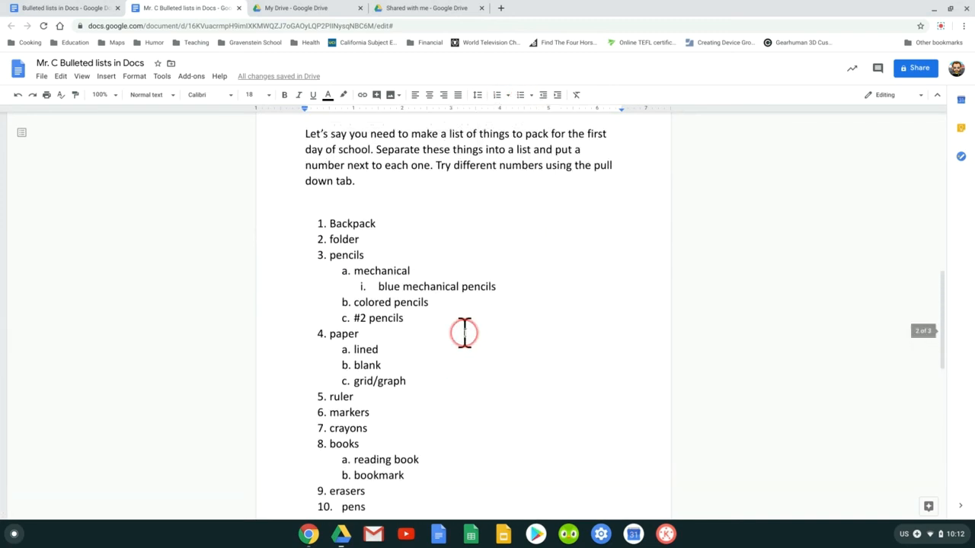
scroll(465, 333, "down", 8)
scroll(483, 359, "up", 2)
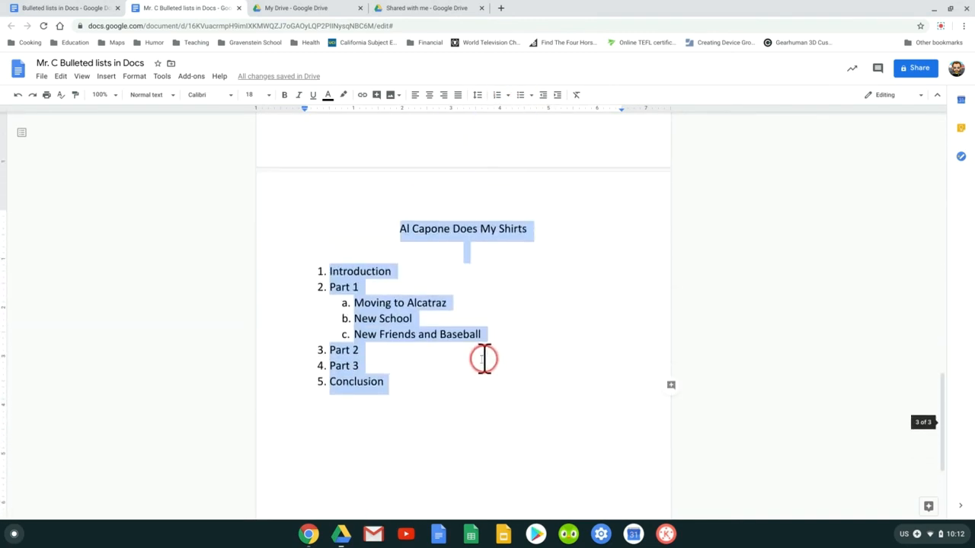
left_click(416, 364, "shift")
left_click(344, 211, "shift")
left_click(393, 259)
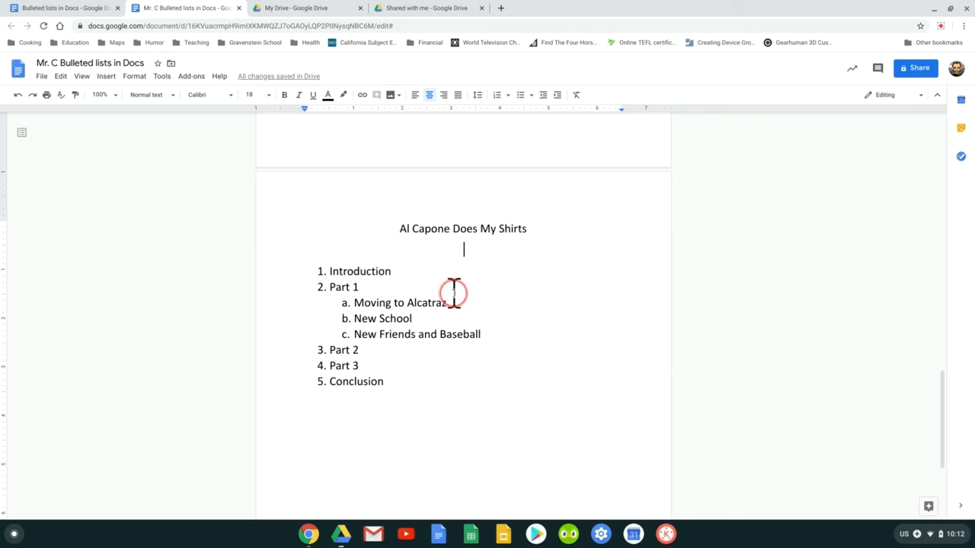
left_click(393, 378)
left_click_drag(393, 379, 317, 271)
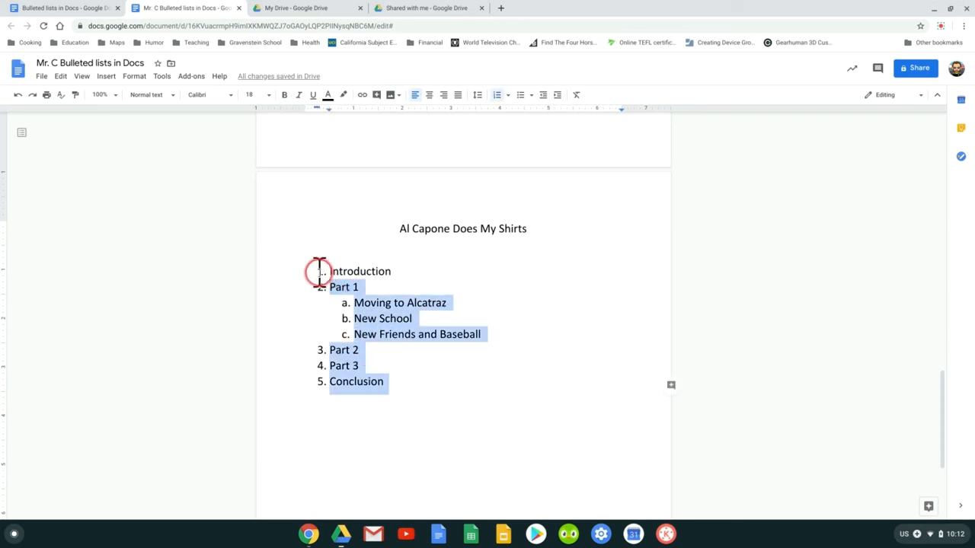
left_click(363, 350)
- Look back through the lists to the document's beginning and review the "How to make lists in Google Docs" title and instructions
scroll(399, 363, "up", 5)
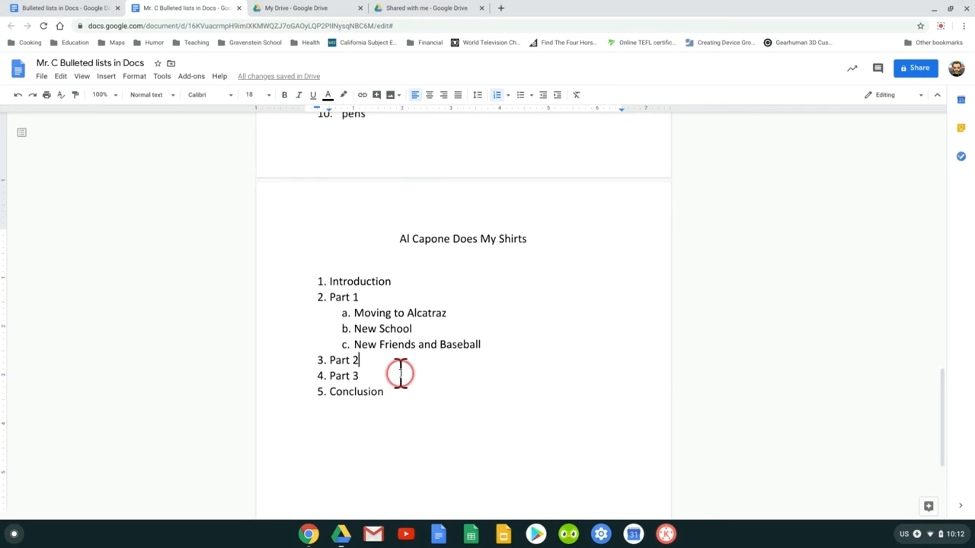
scroll(401, 372, "up", 15)
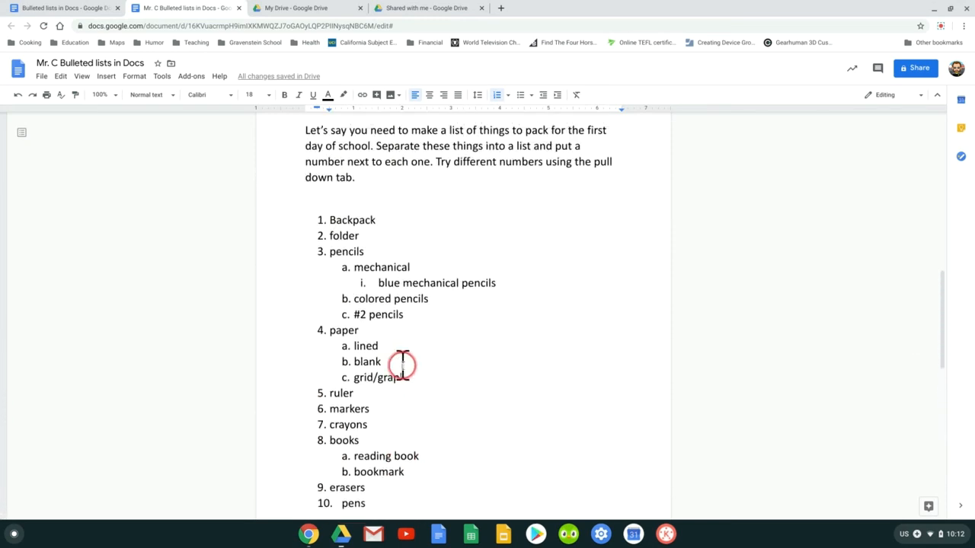
scroll(405, 350, "up", 3)
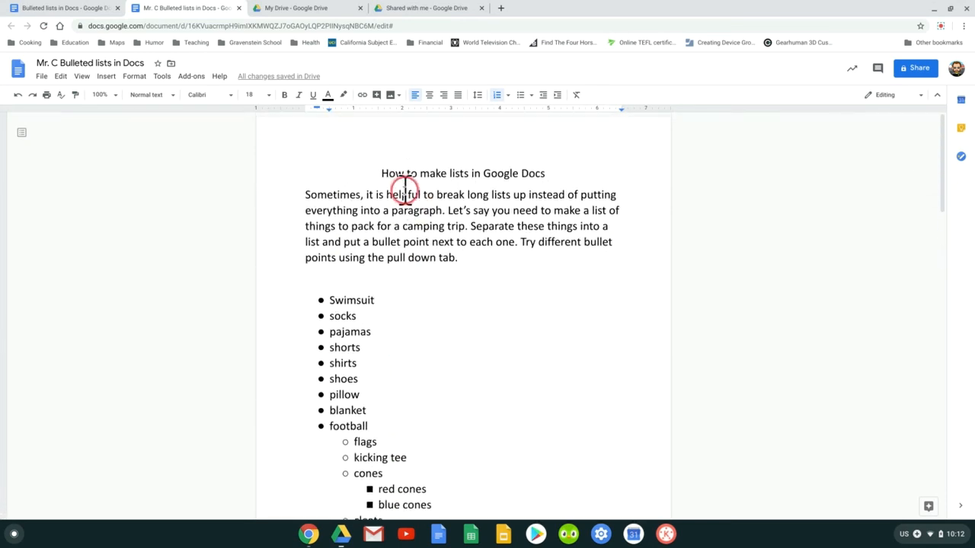
left_click_drag(383, 173, 545, 174)
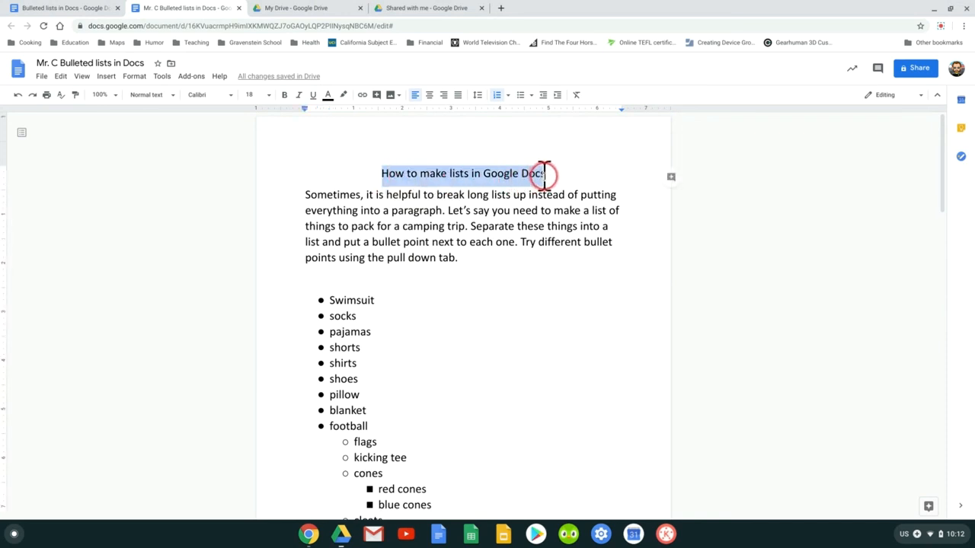
left_click(545, 174)
left_click(474, 260)
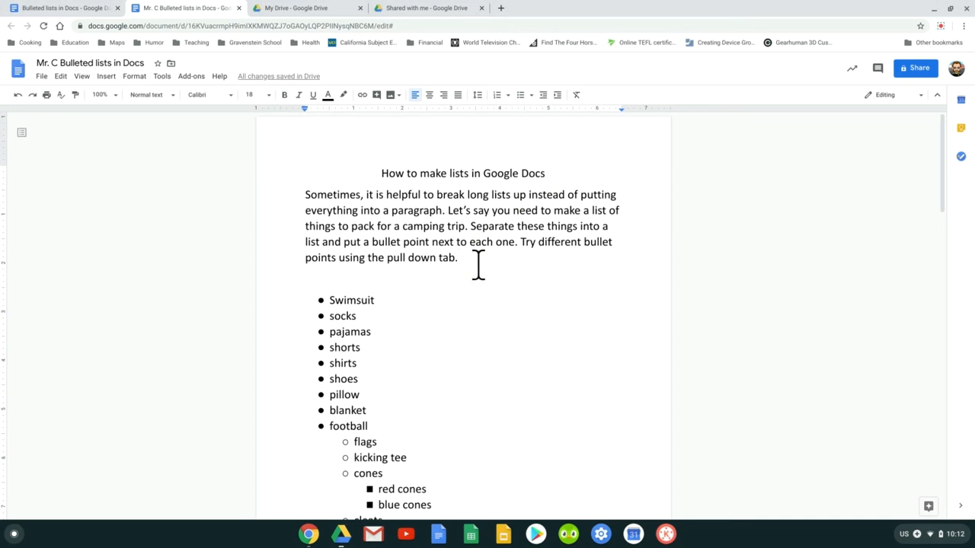
left_click(479, 265)
left_click(479, 265)
left_click(464, 274)
left_click(943, 37)
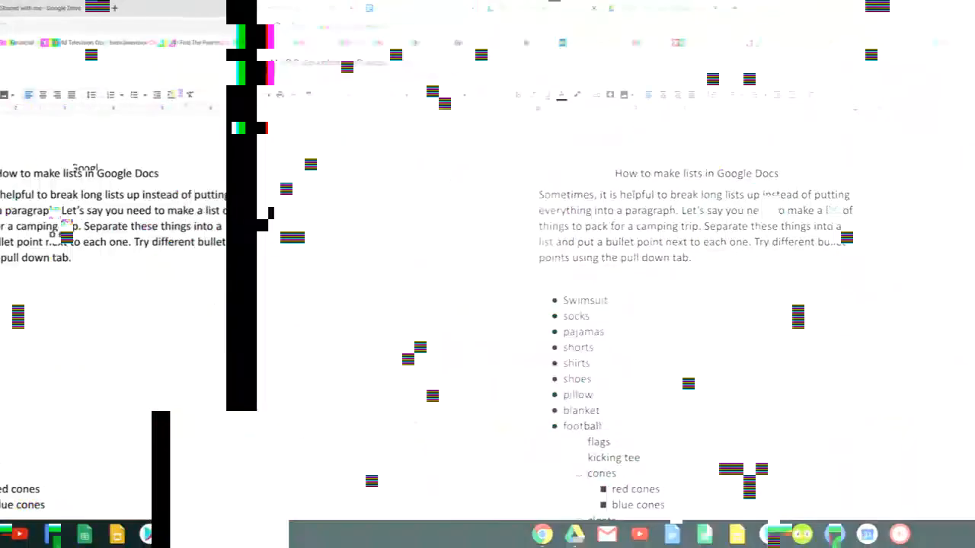